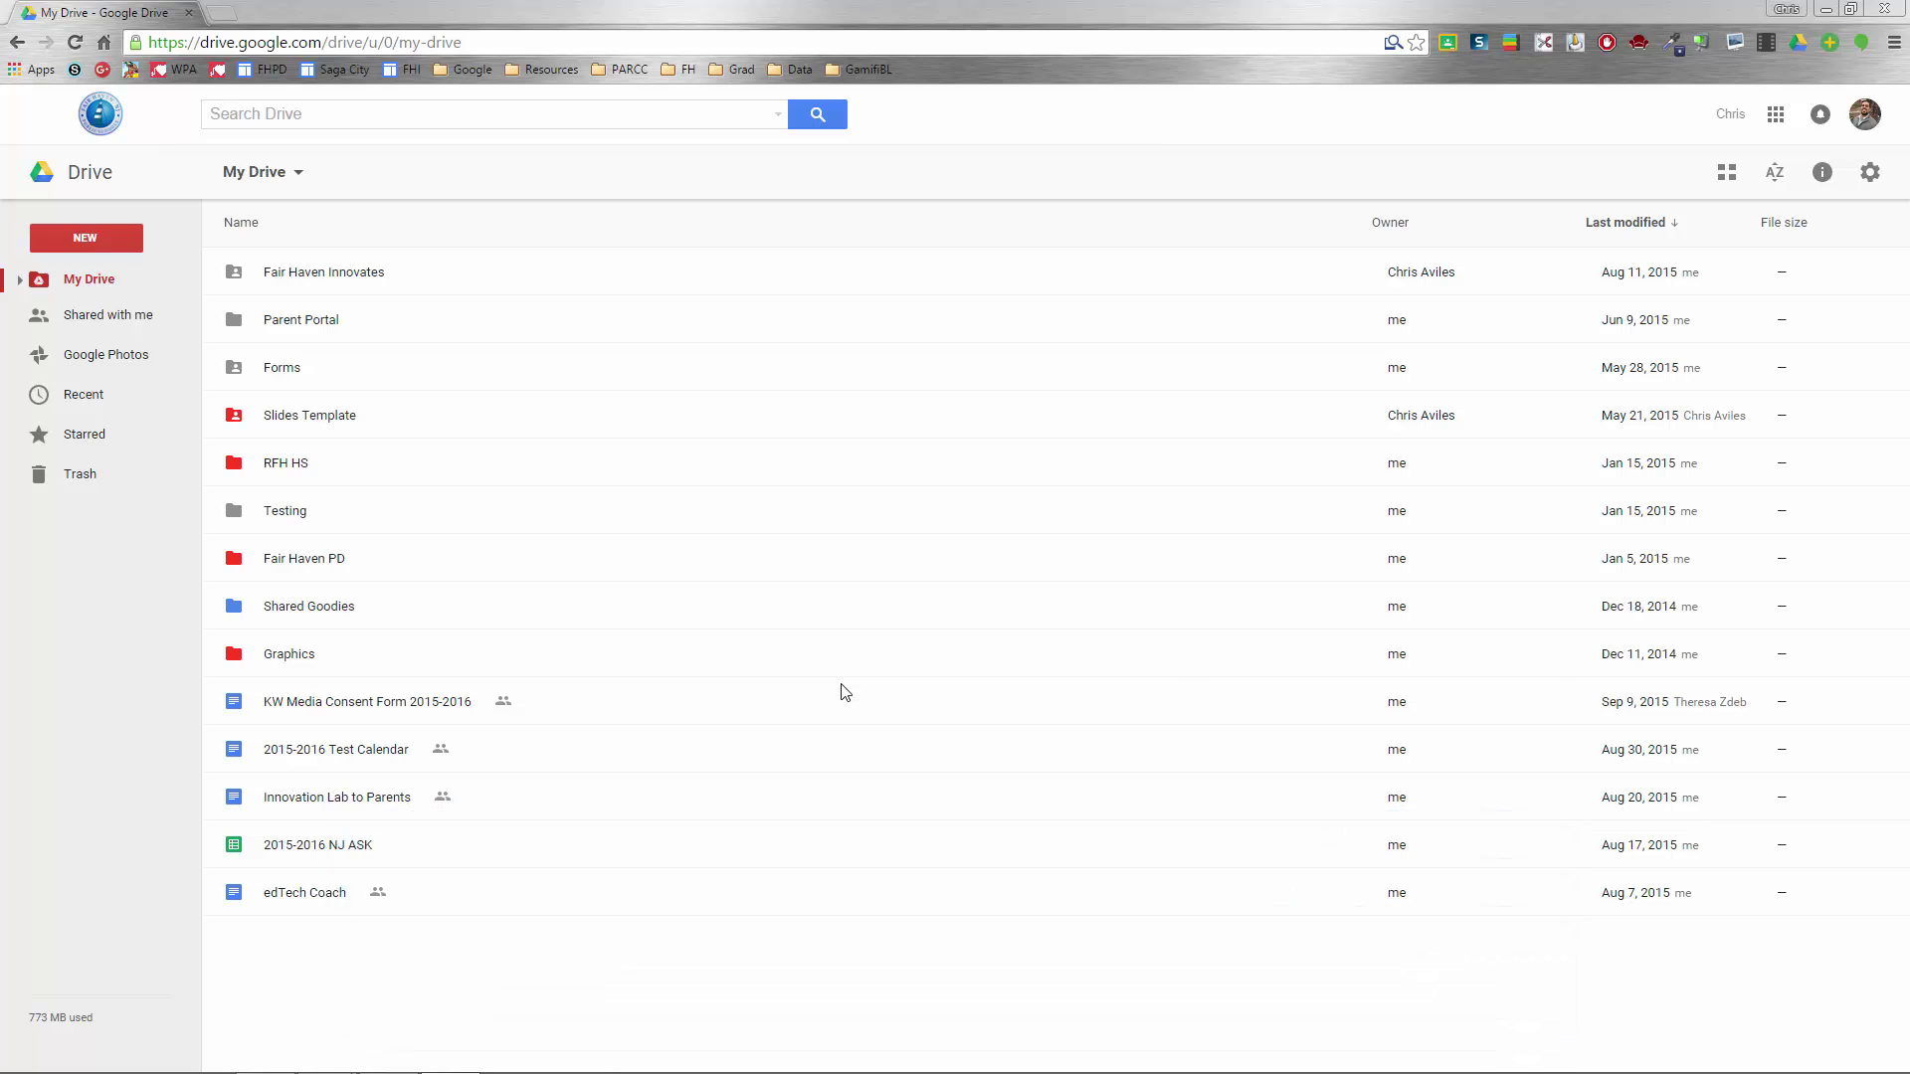
# Open Control Panel from the Start context menu and search it for 'hidden'
pyautogui.rightClick(35, 1059)
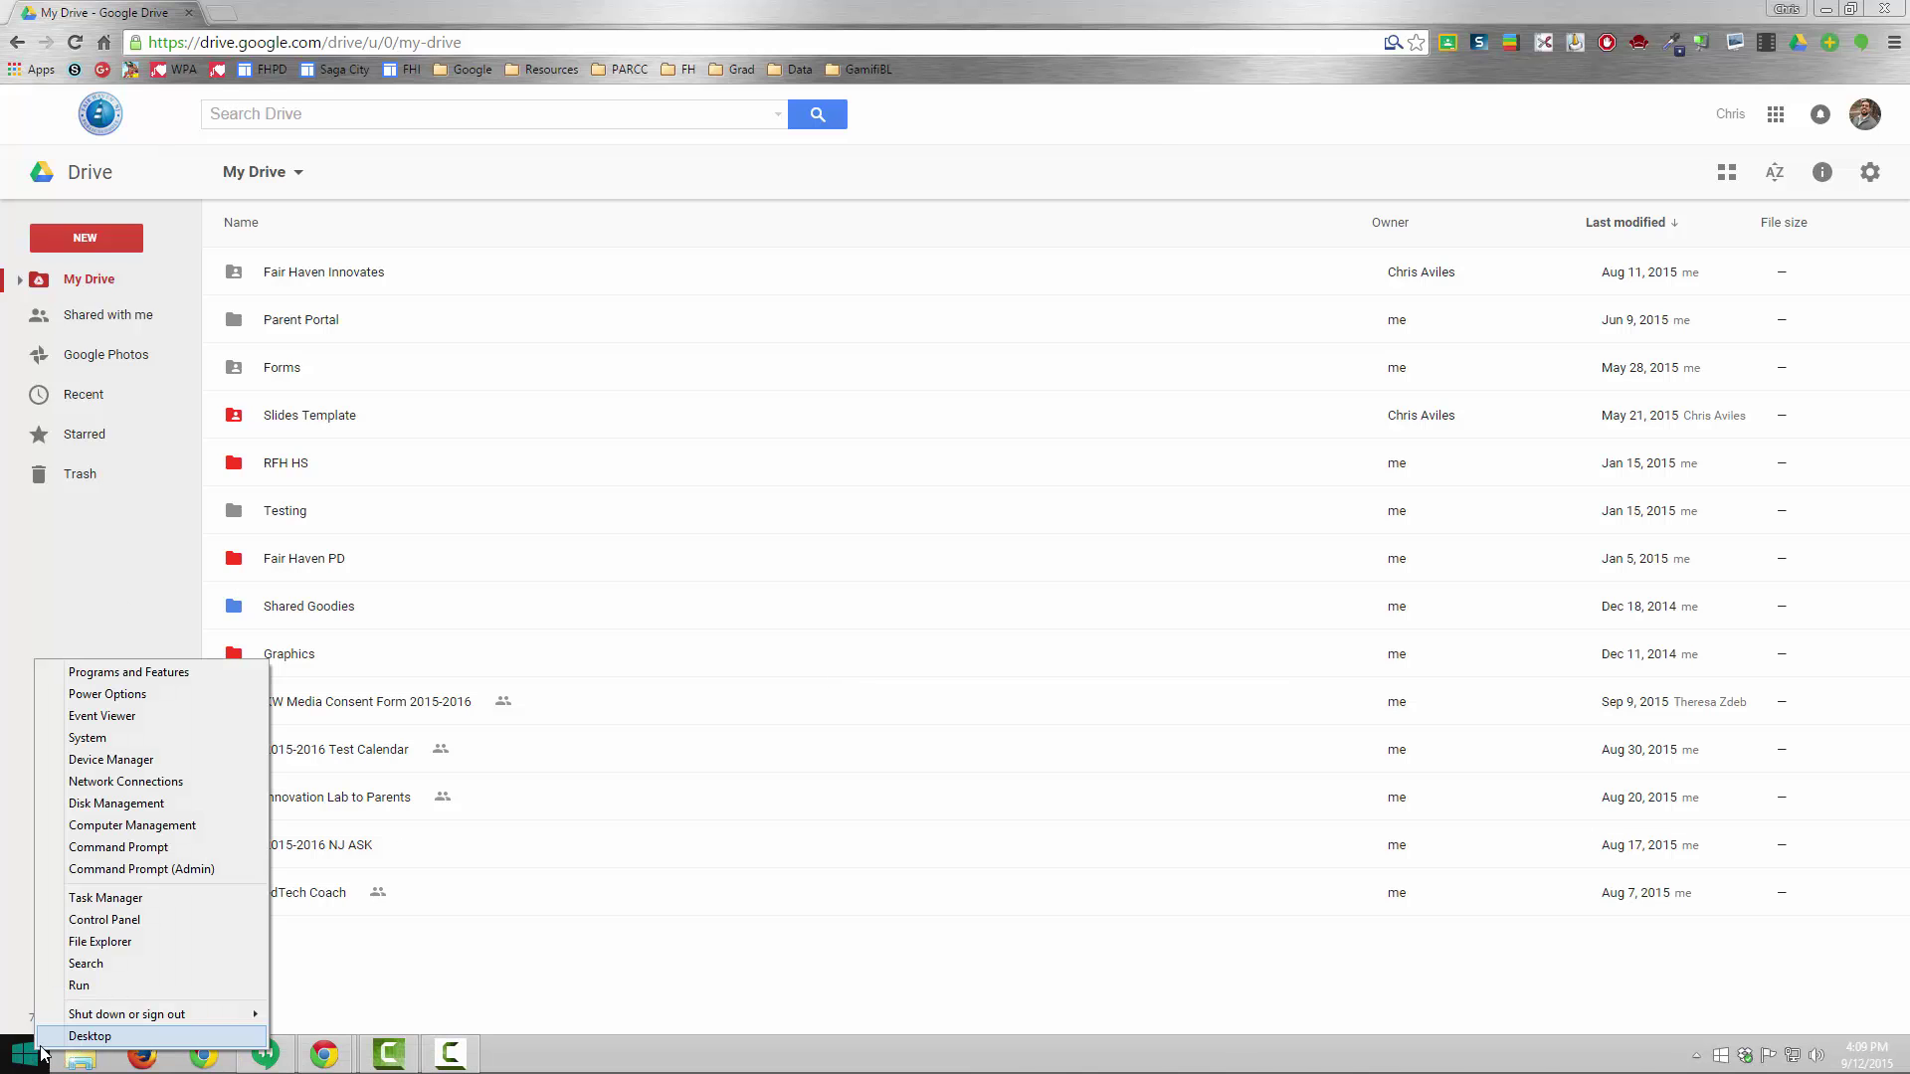
pyautogui.click(65, 924)
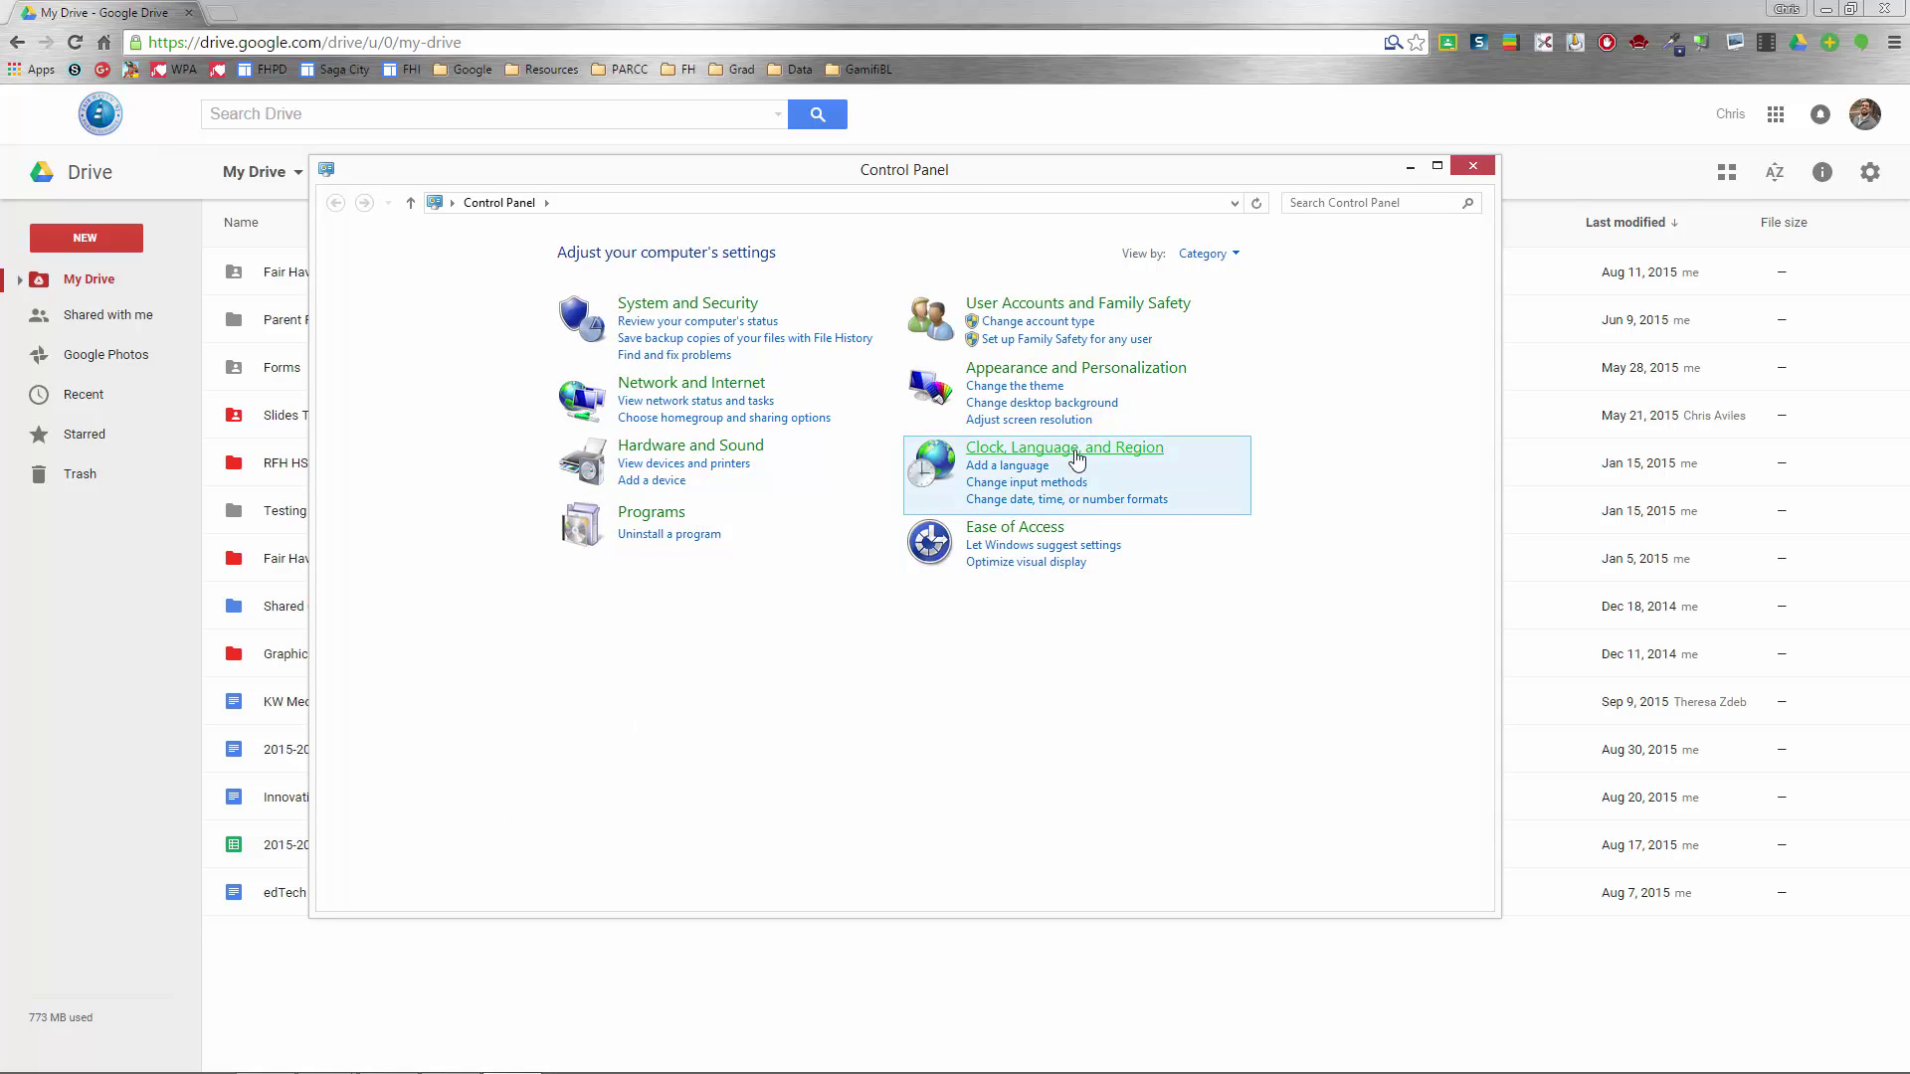
pyautogui.write('hidden')
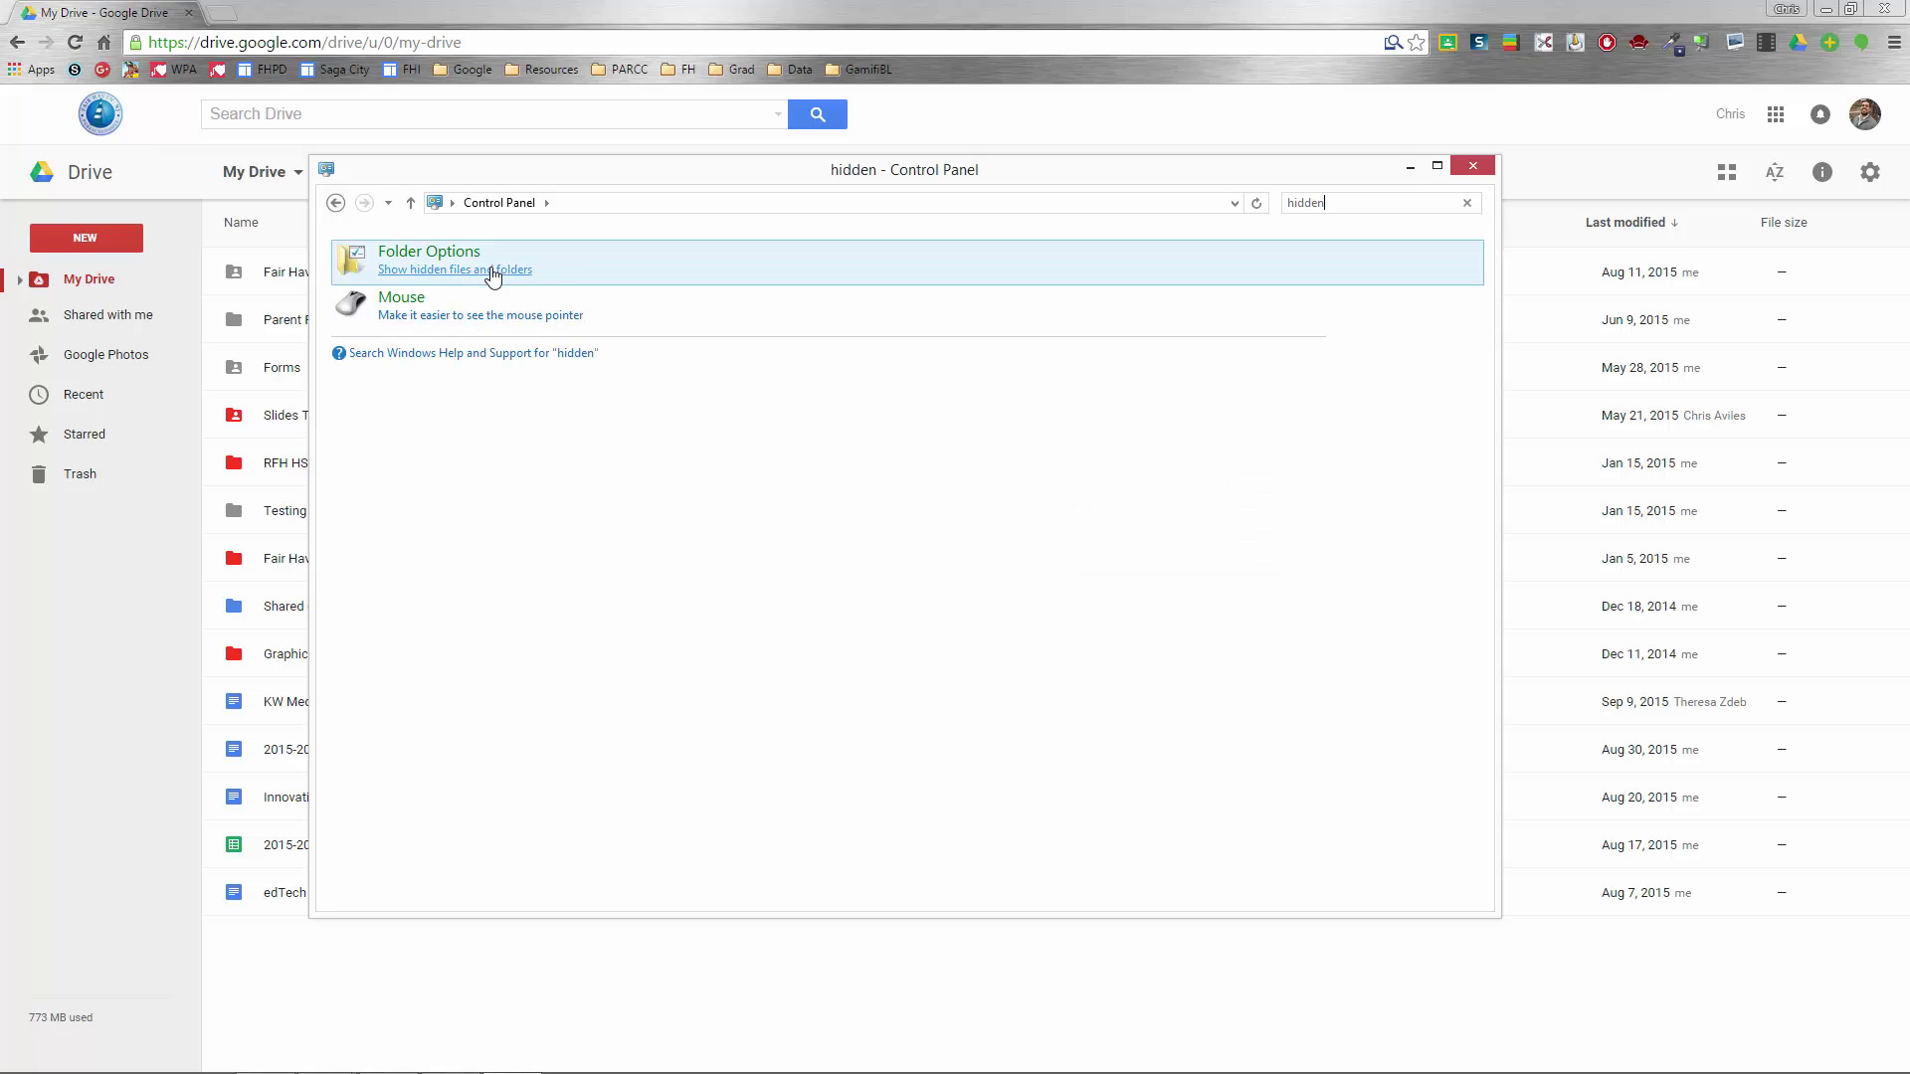
# Choose 'Show hidden files, folders, and drives' in Folder Options and apply it
pyautogui.click(492, 269)
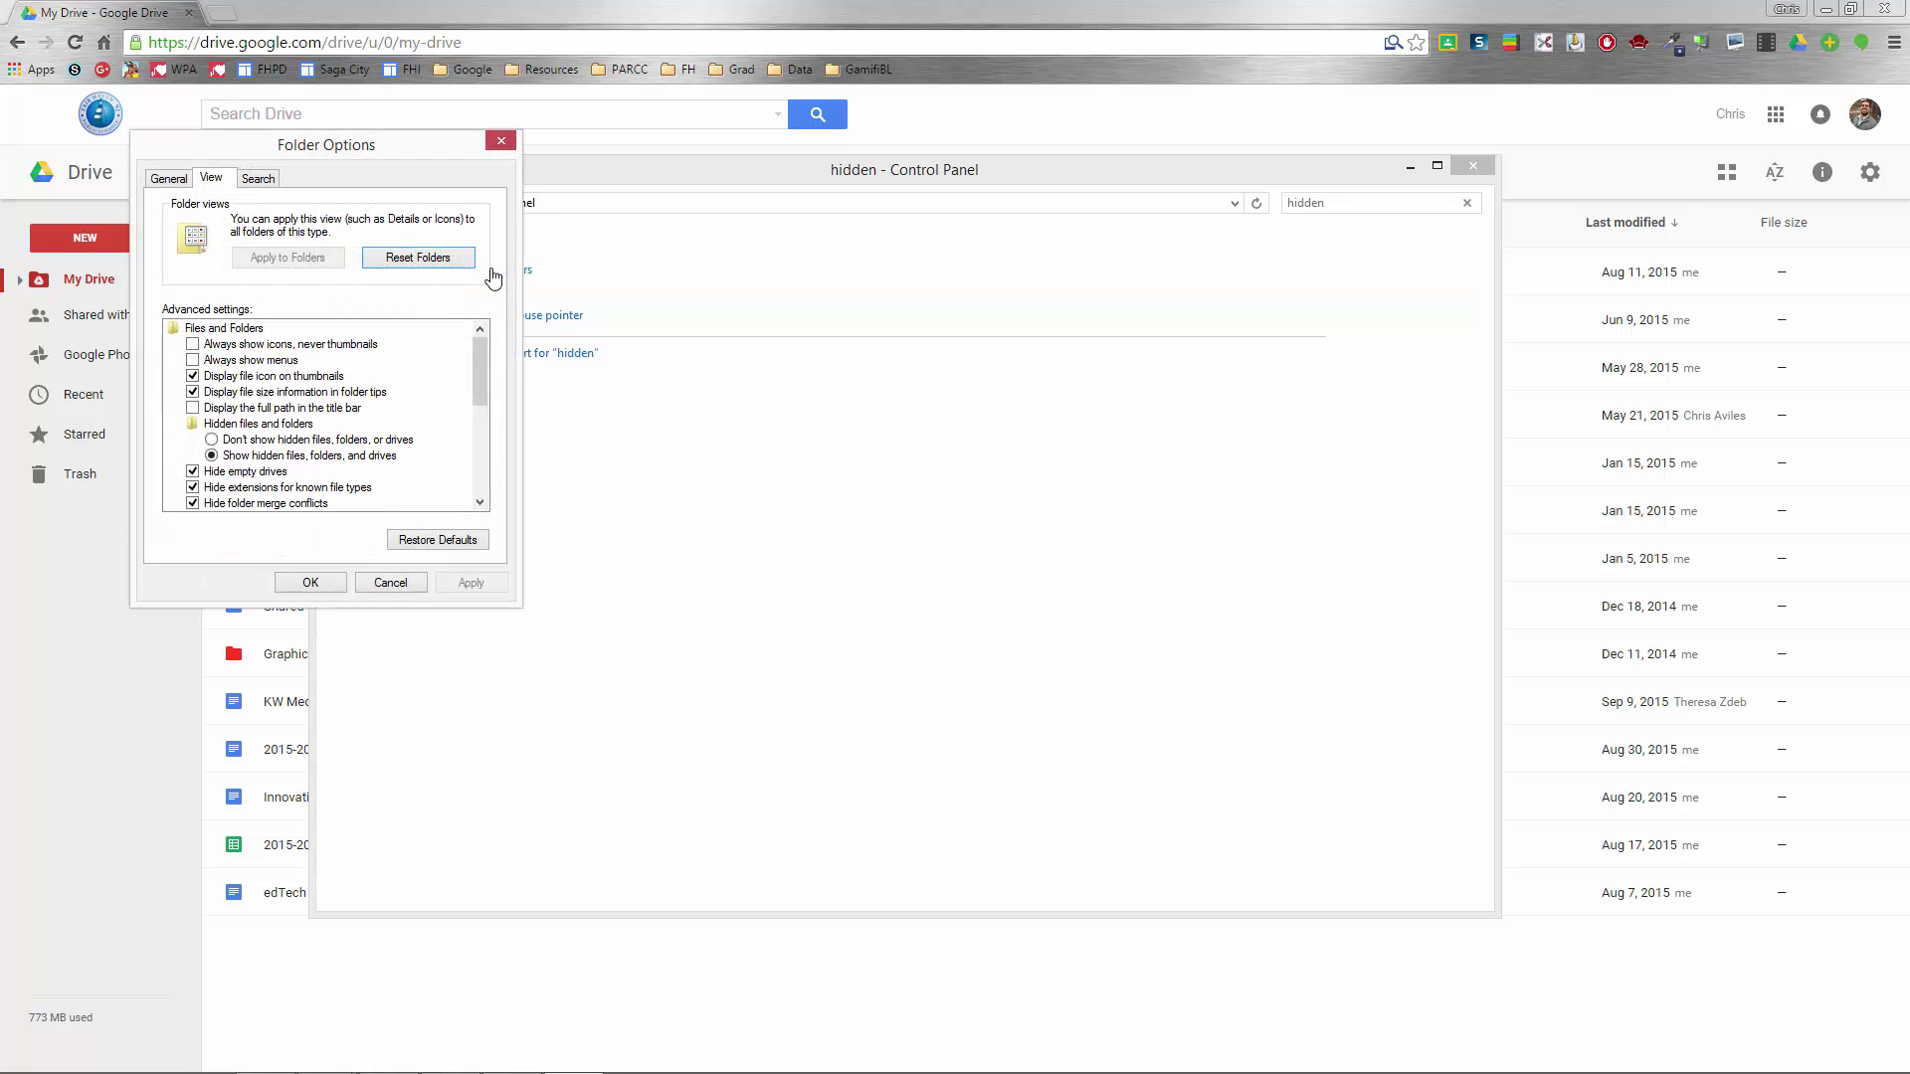
pyautogui.click(240, 443)
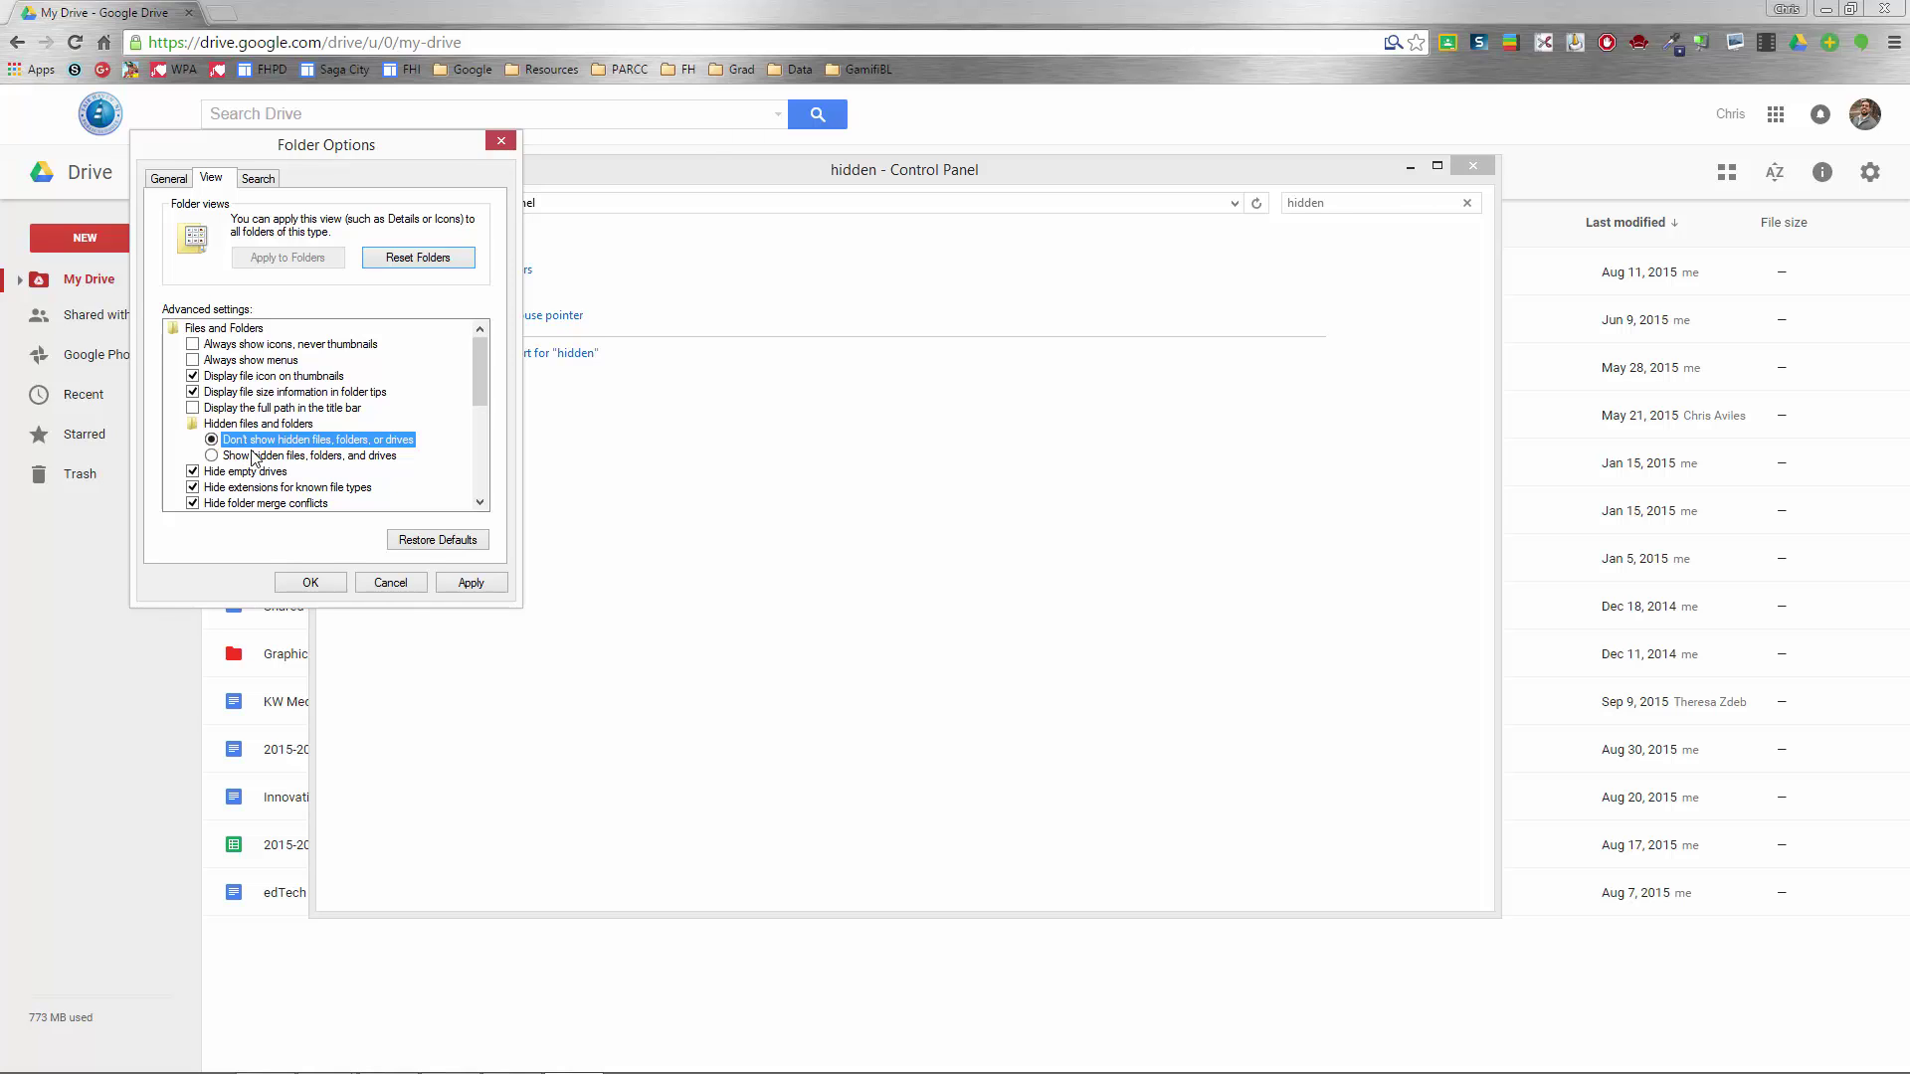
pyautogui.click(263, 458)
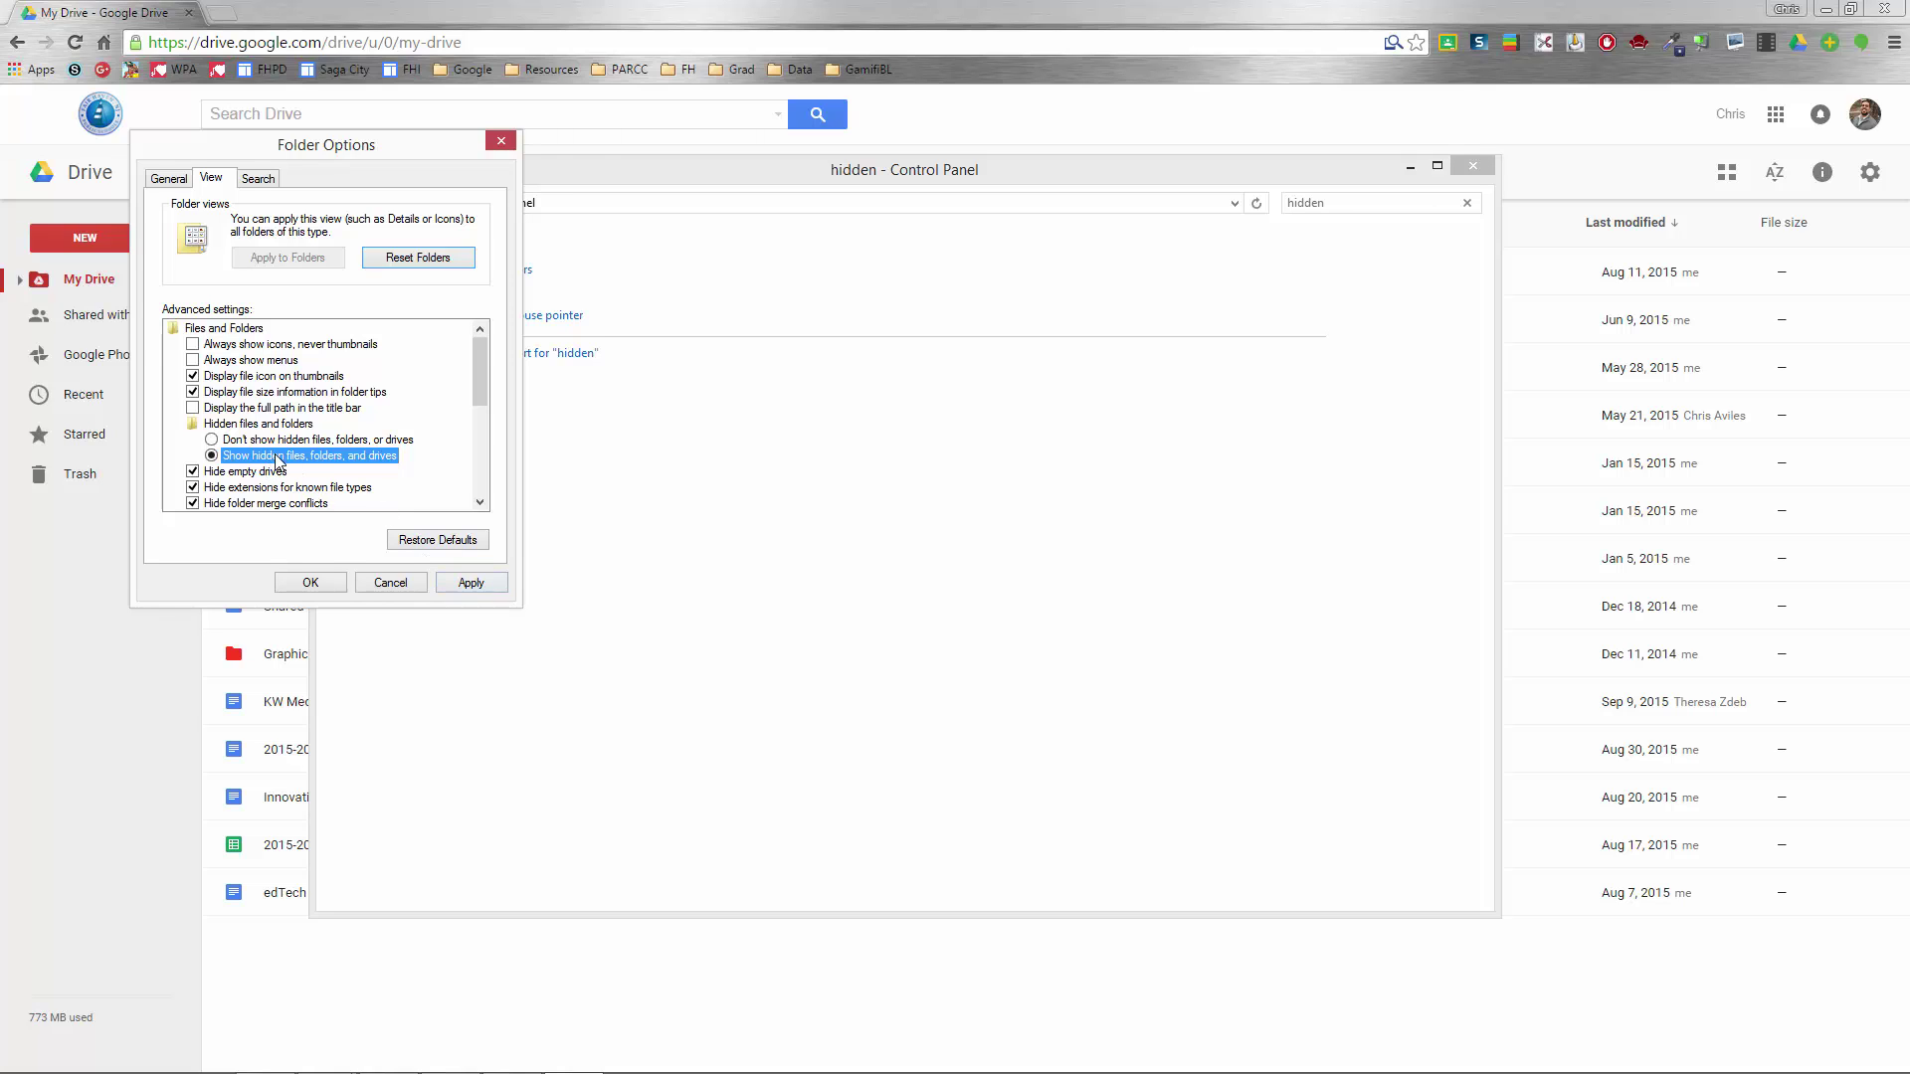
pyautogui.click(462, 585)
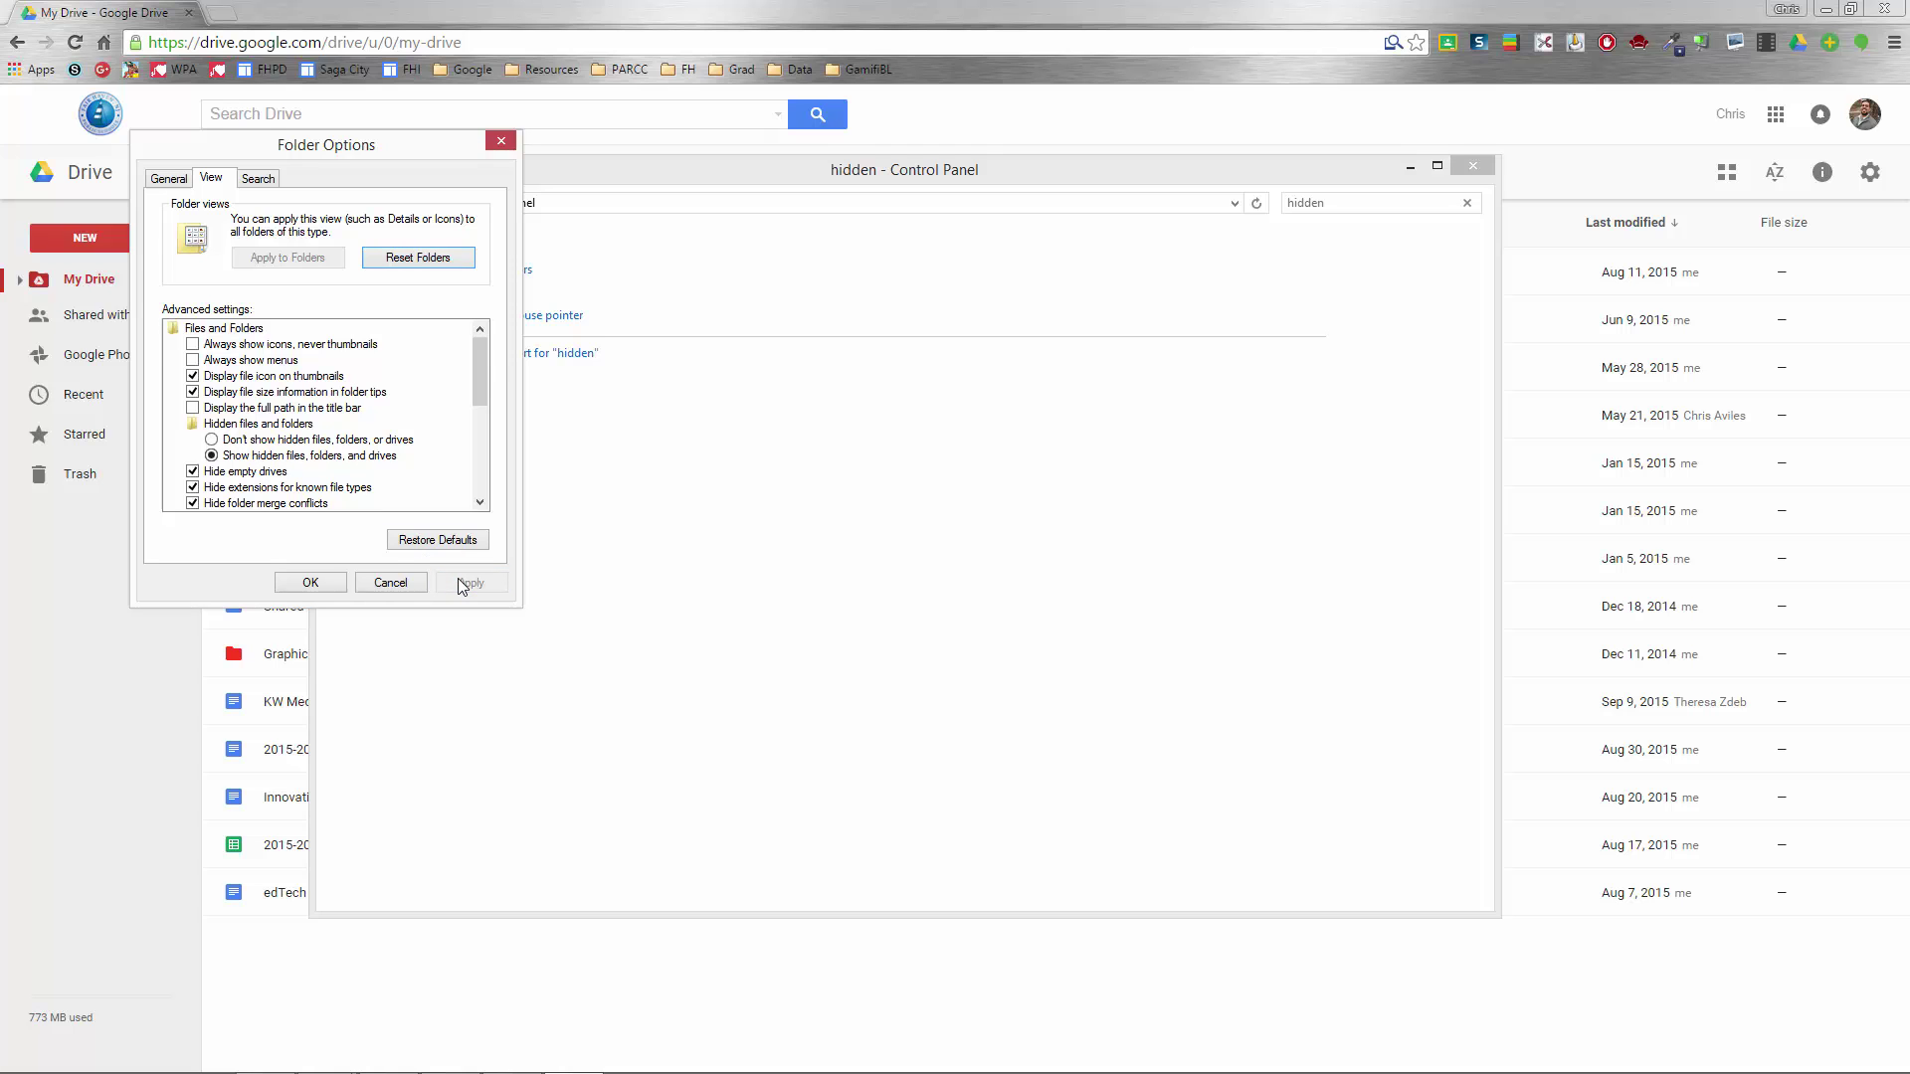
# Close Folder Options and start a Folder upload from Google Drive's NEW menu
pyautogui.click(317, 582)
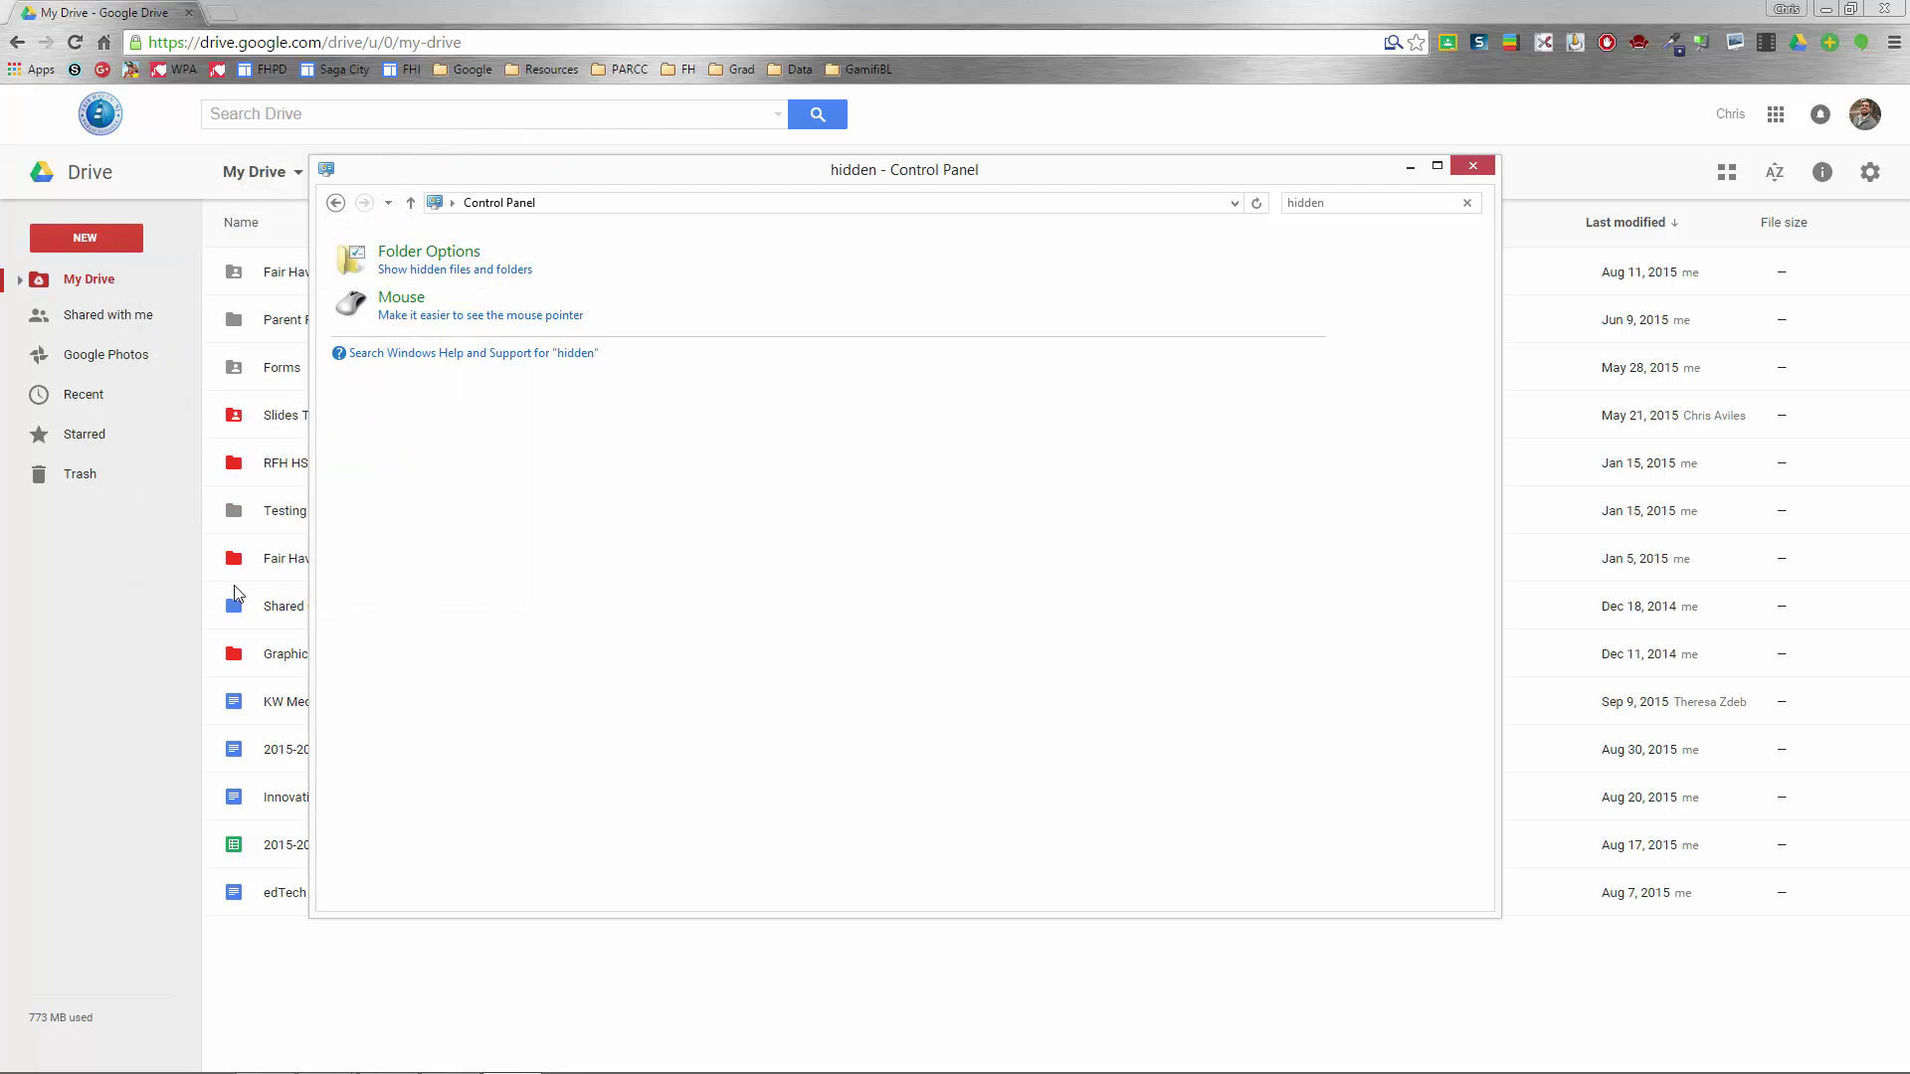
pyautogui.click(123, 622)
pyautogui.click(90, 239)
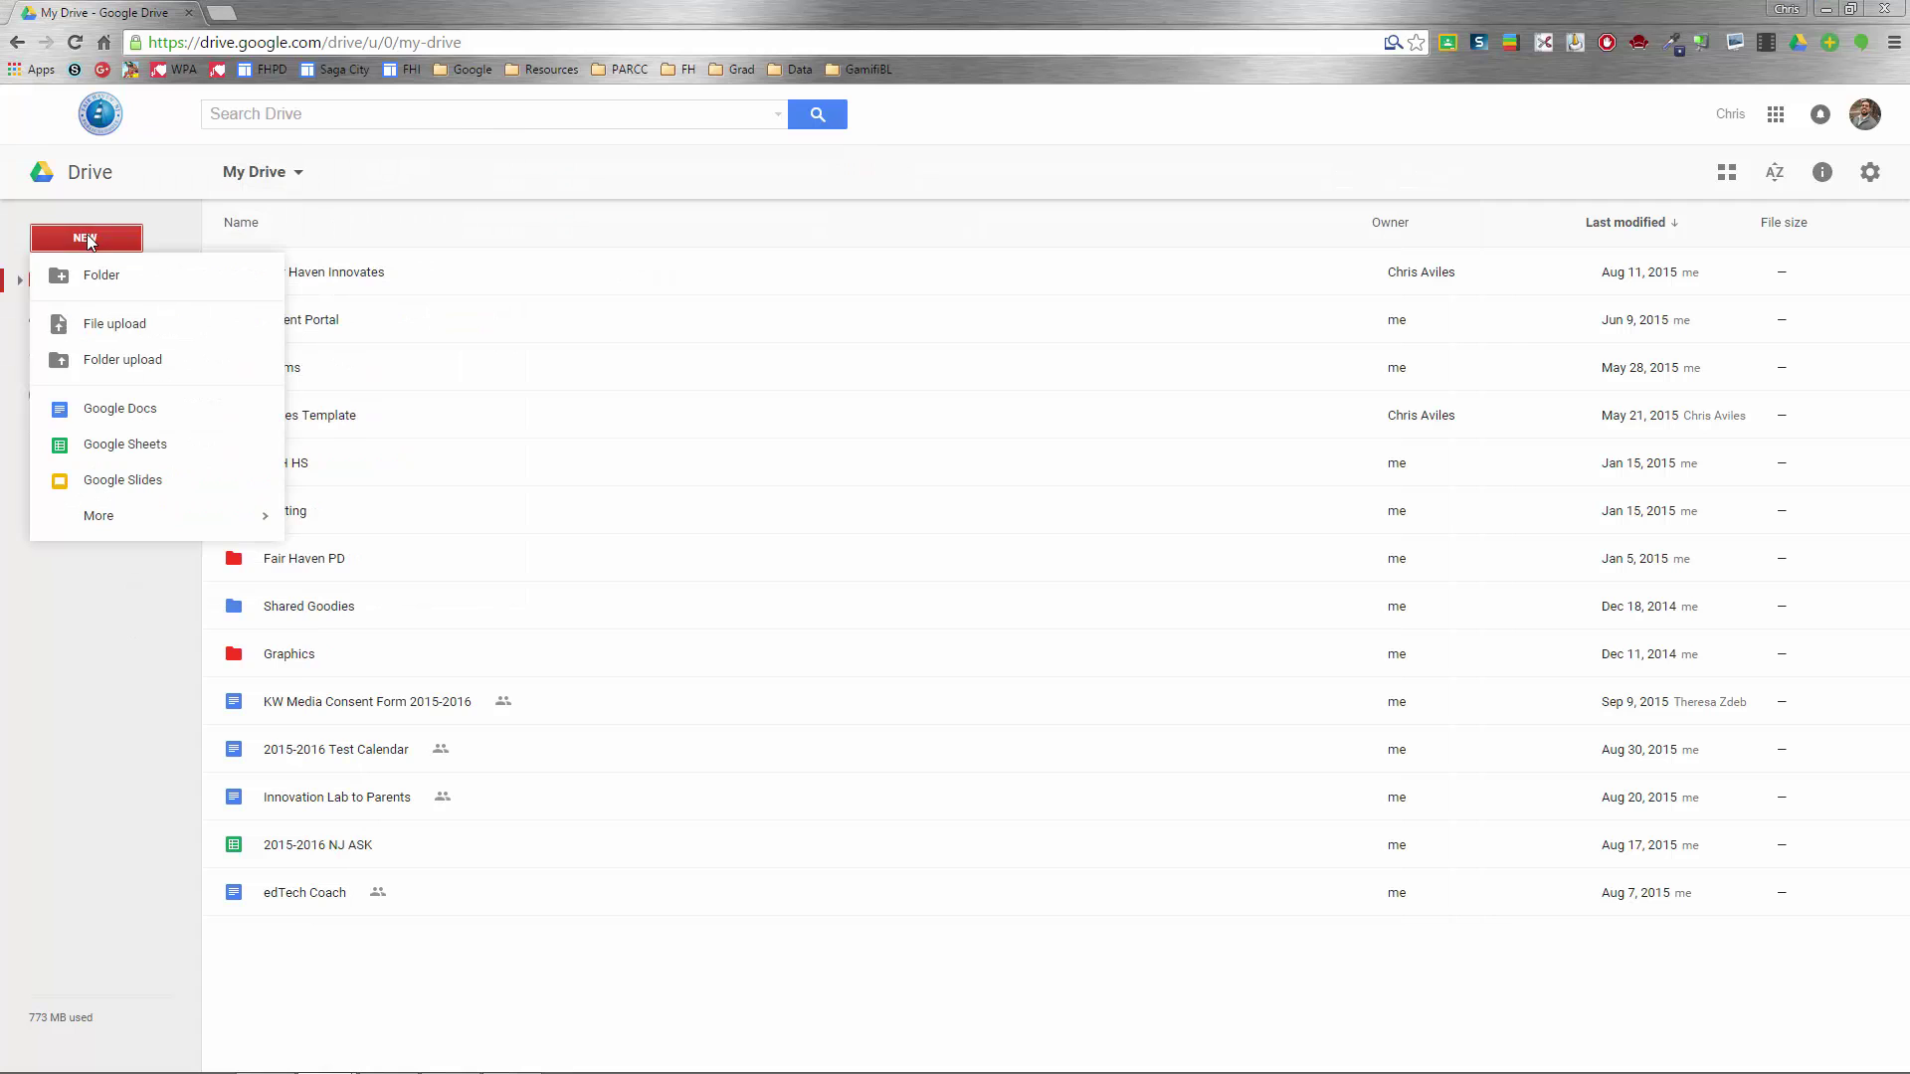
pyautogui.click(154, 363)
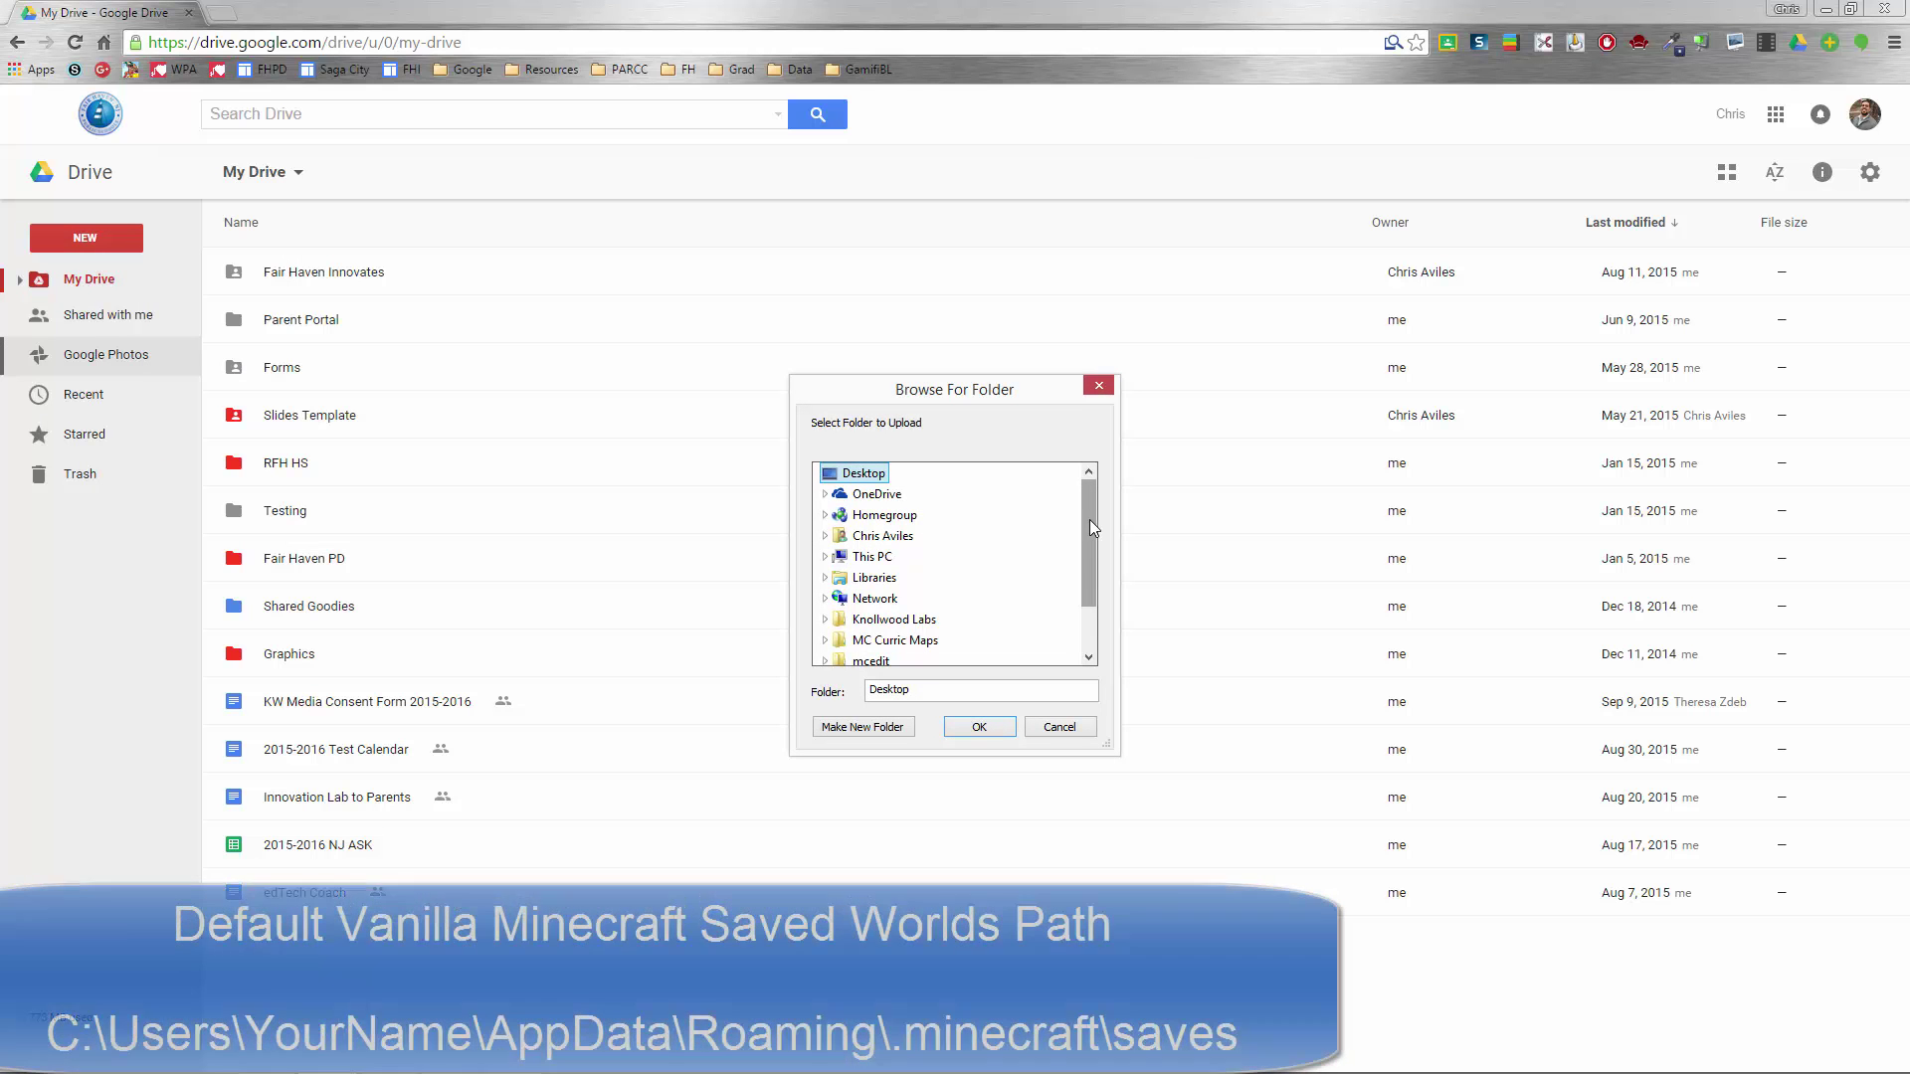
# Select the EDMap folder under AppData\Roaming\.minecraft\saves and upload it to My Drive
pyautogui.moveTo(1005, 401); pyautogui.dragTo(942, 320)
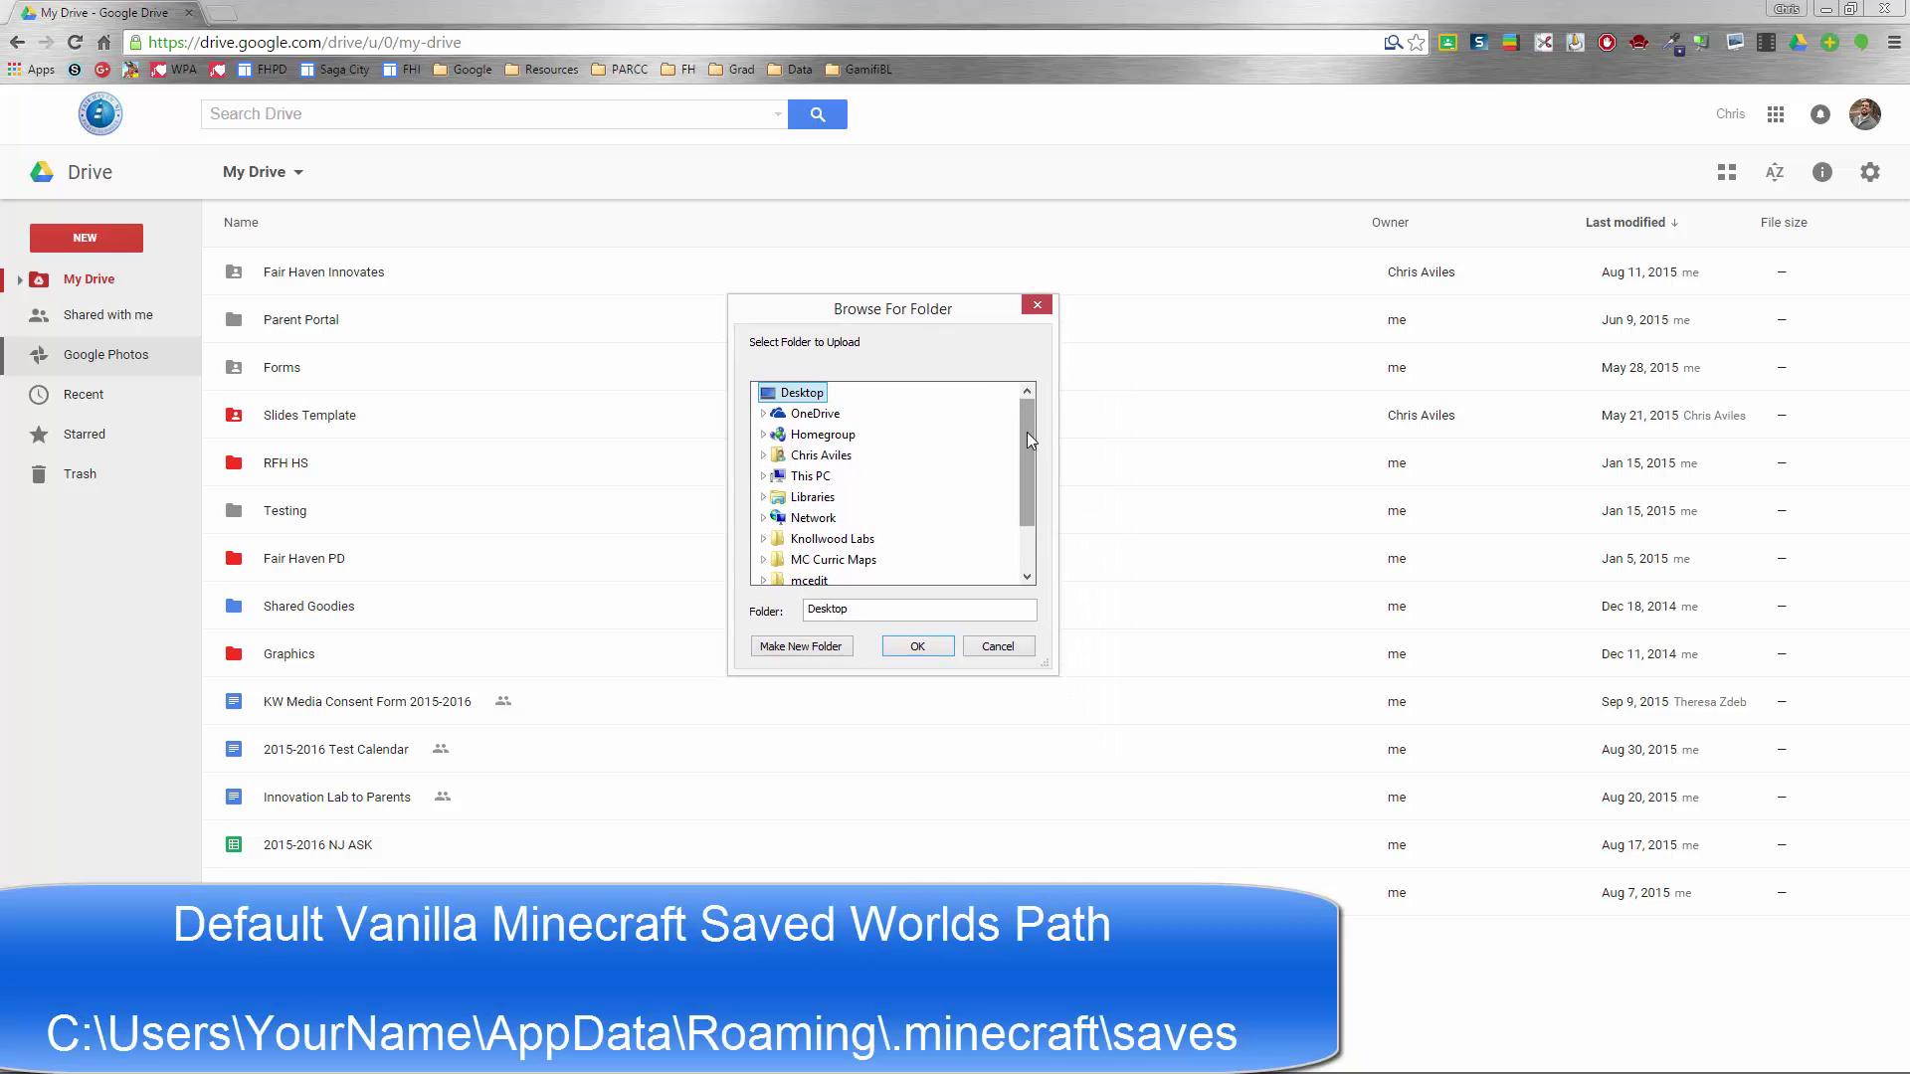
pyautogui.doubleClick(841, 458)
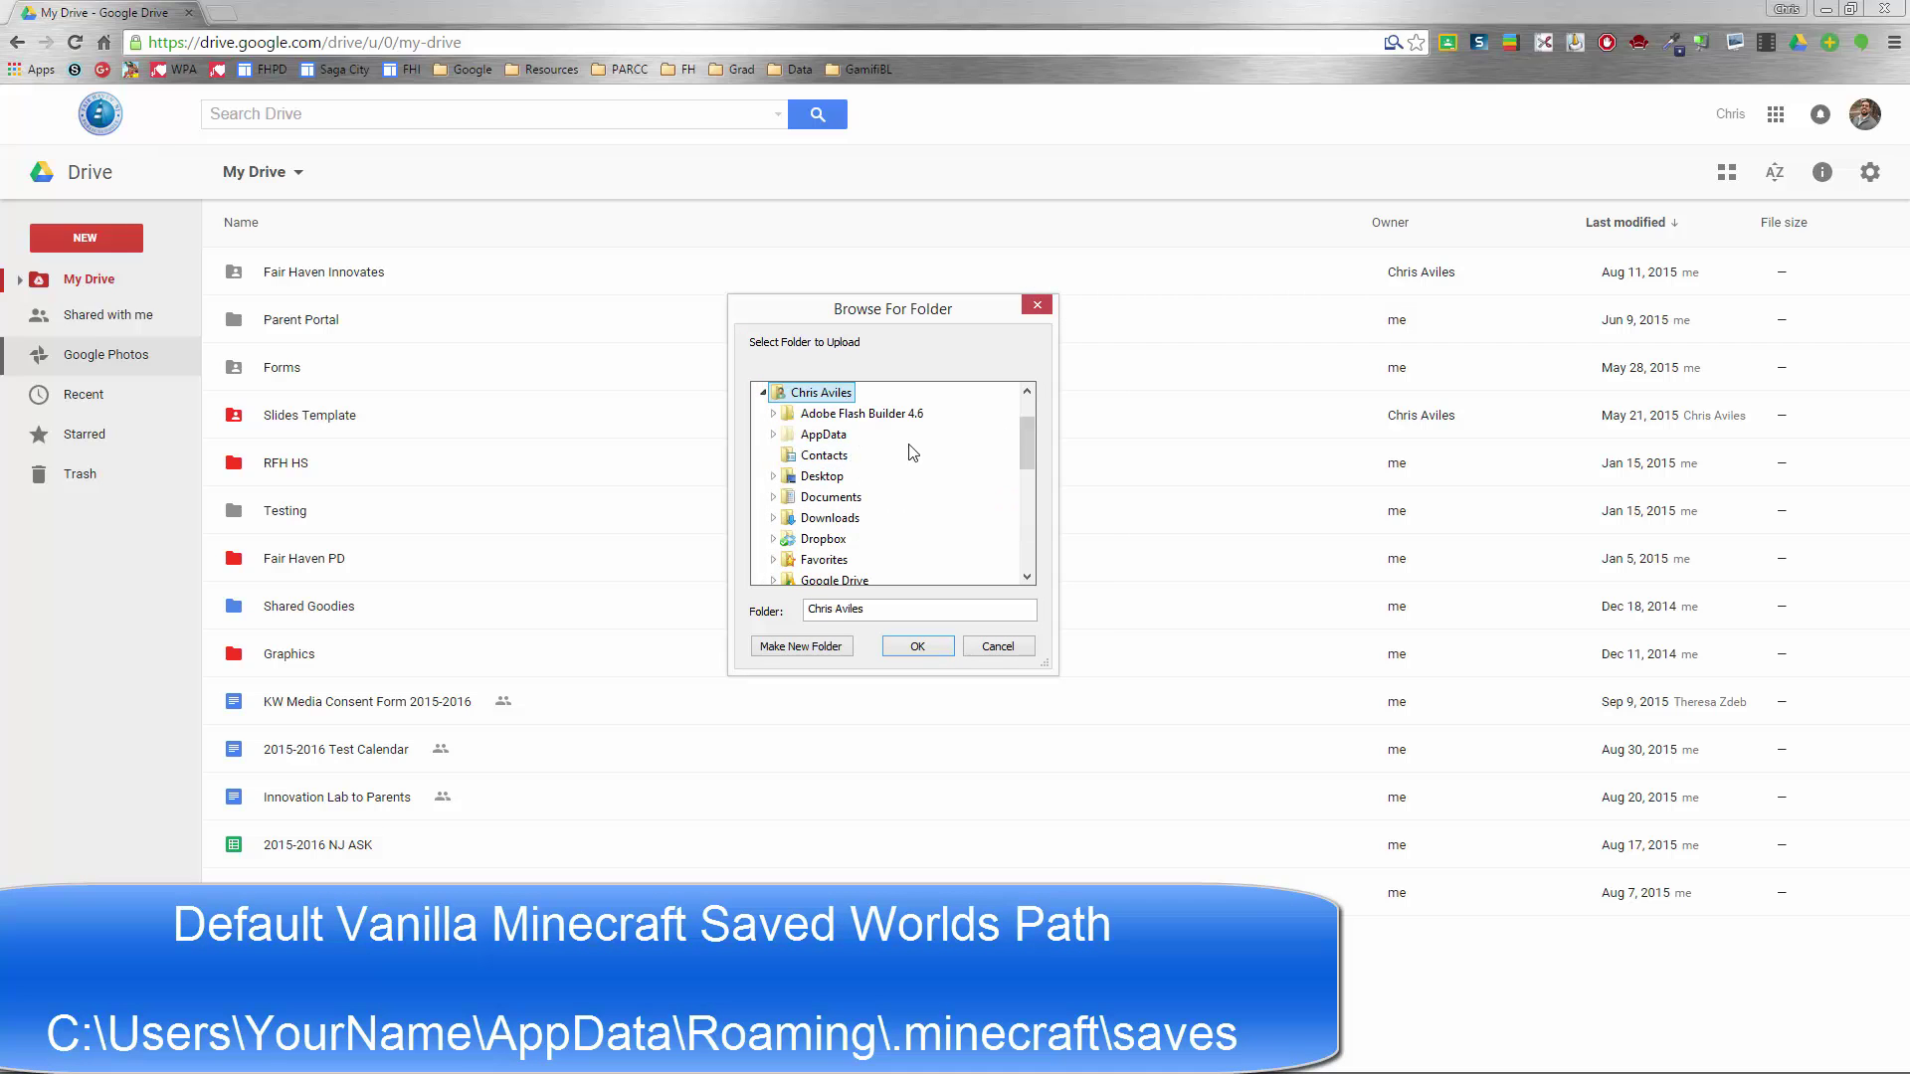
pyautogui.doubleClick(824, 436)
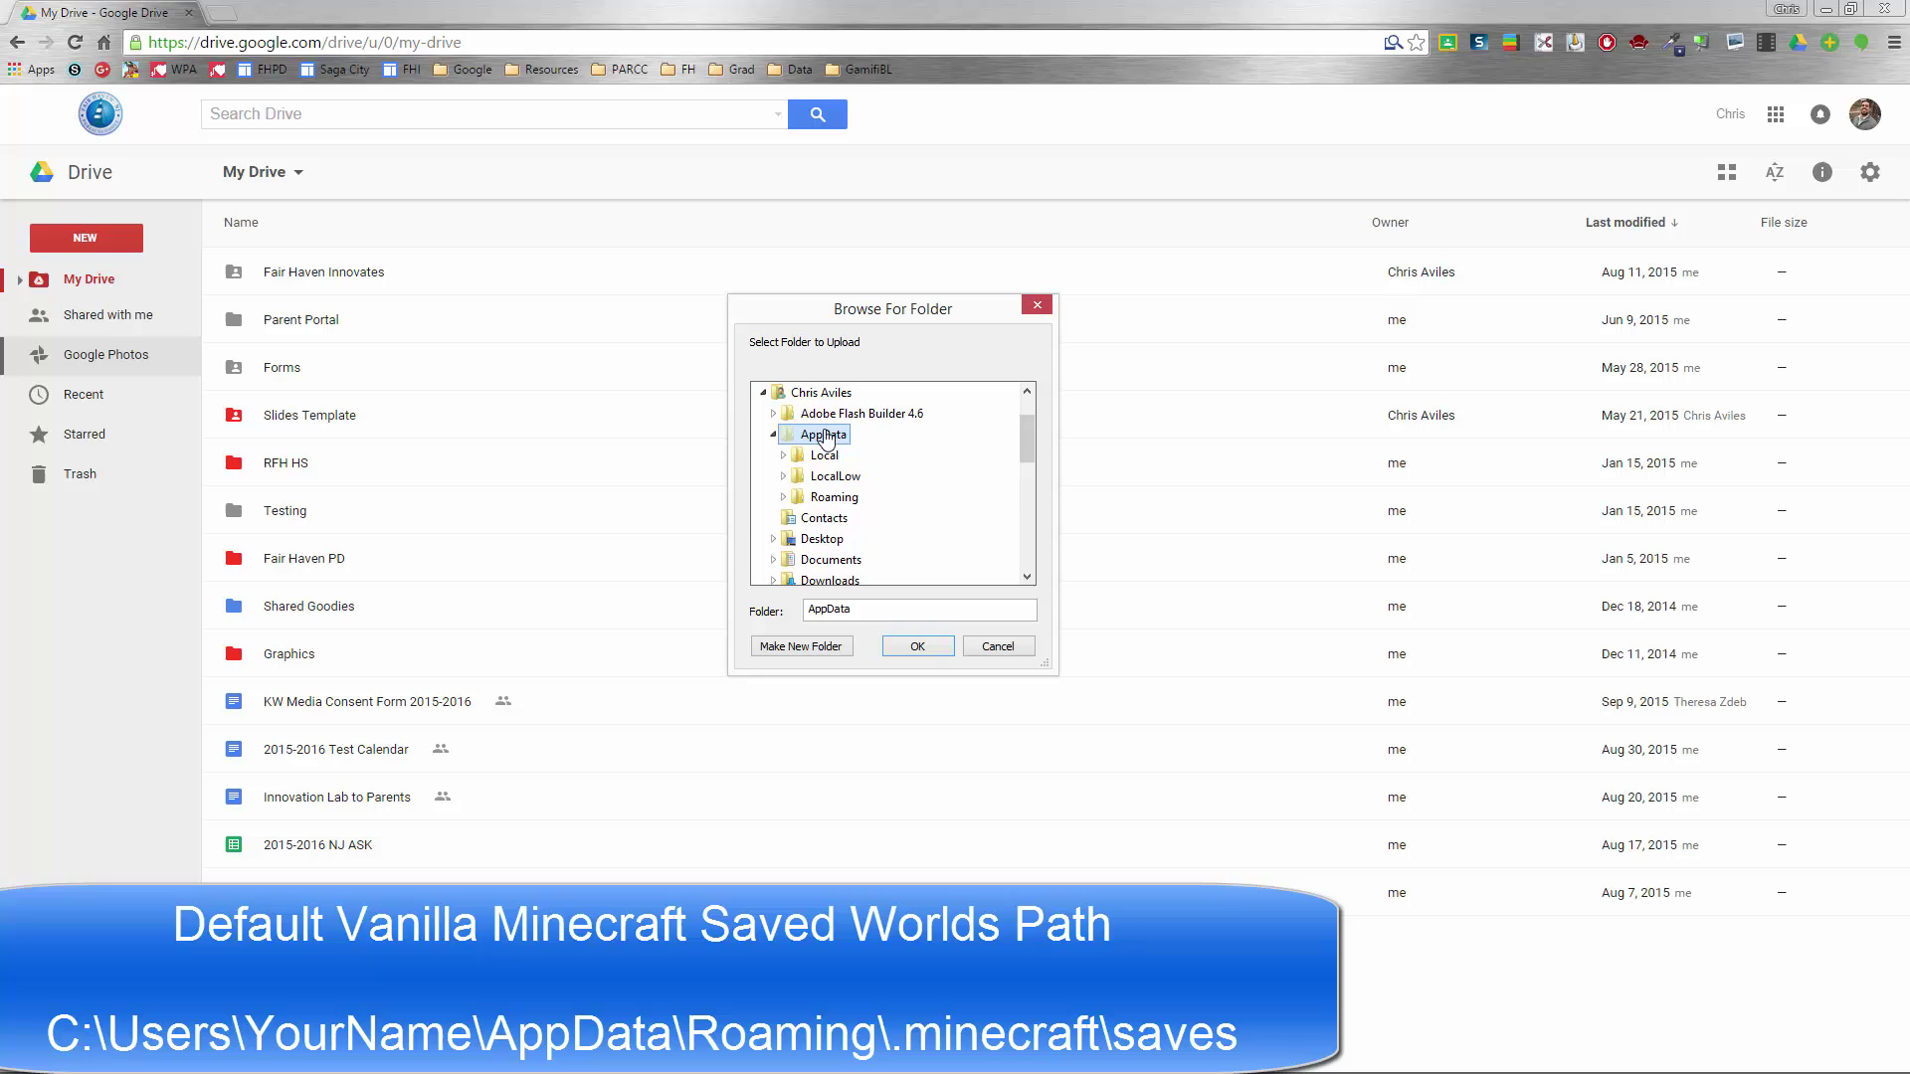
pyautogui.doubleClick(841, 497)
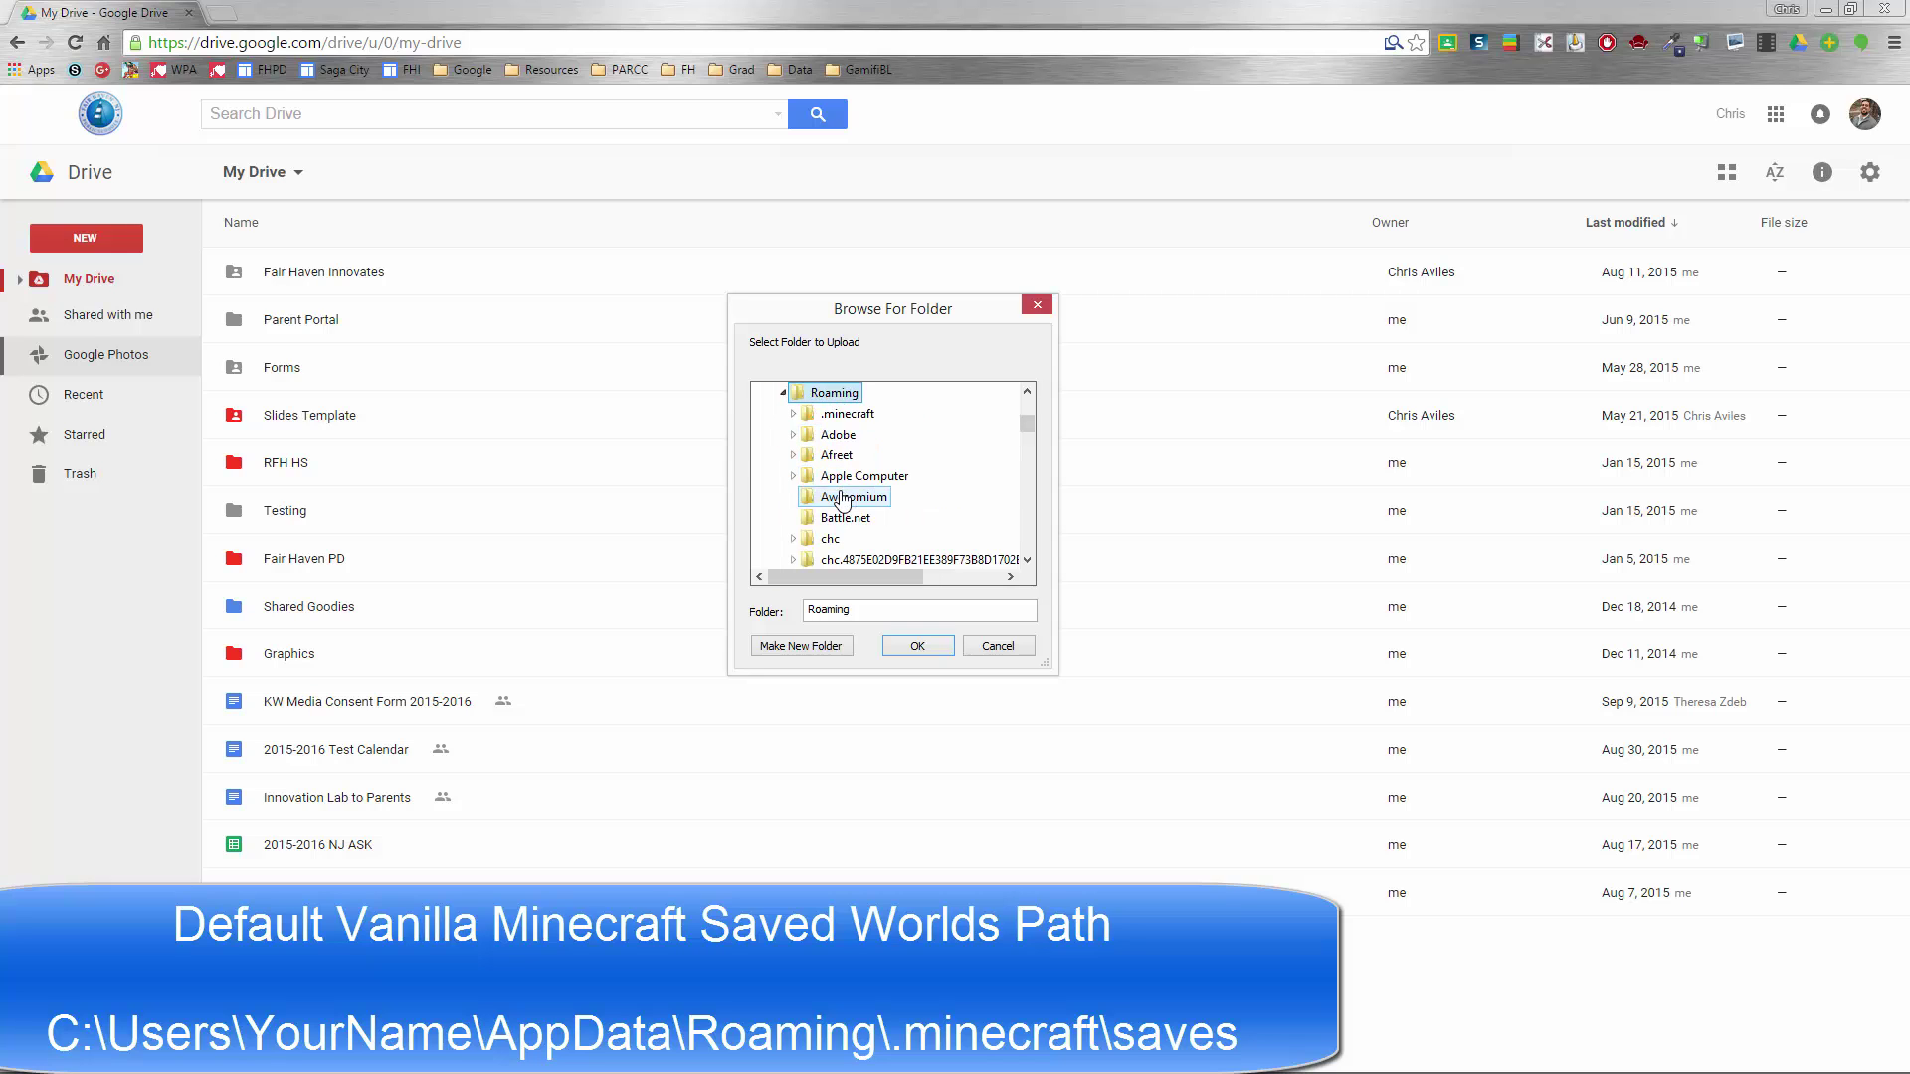
pyautogui.doubleClick(846, 414)
pyautogui.doubleClick(847, 520)
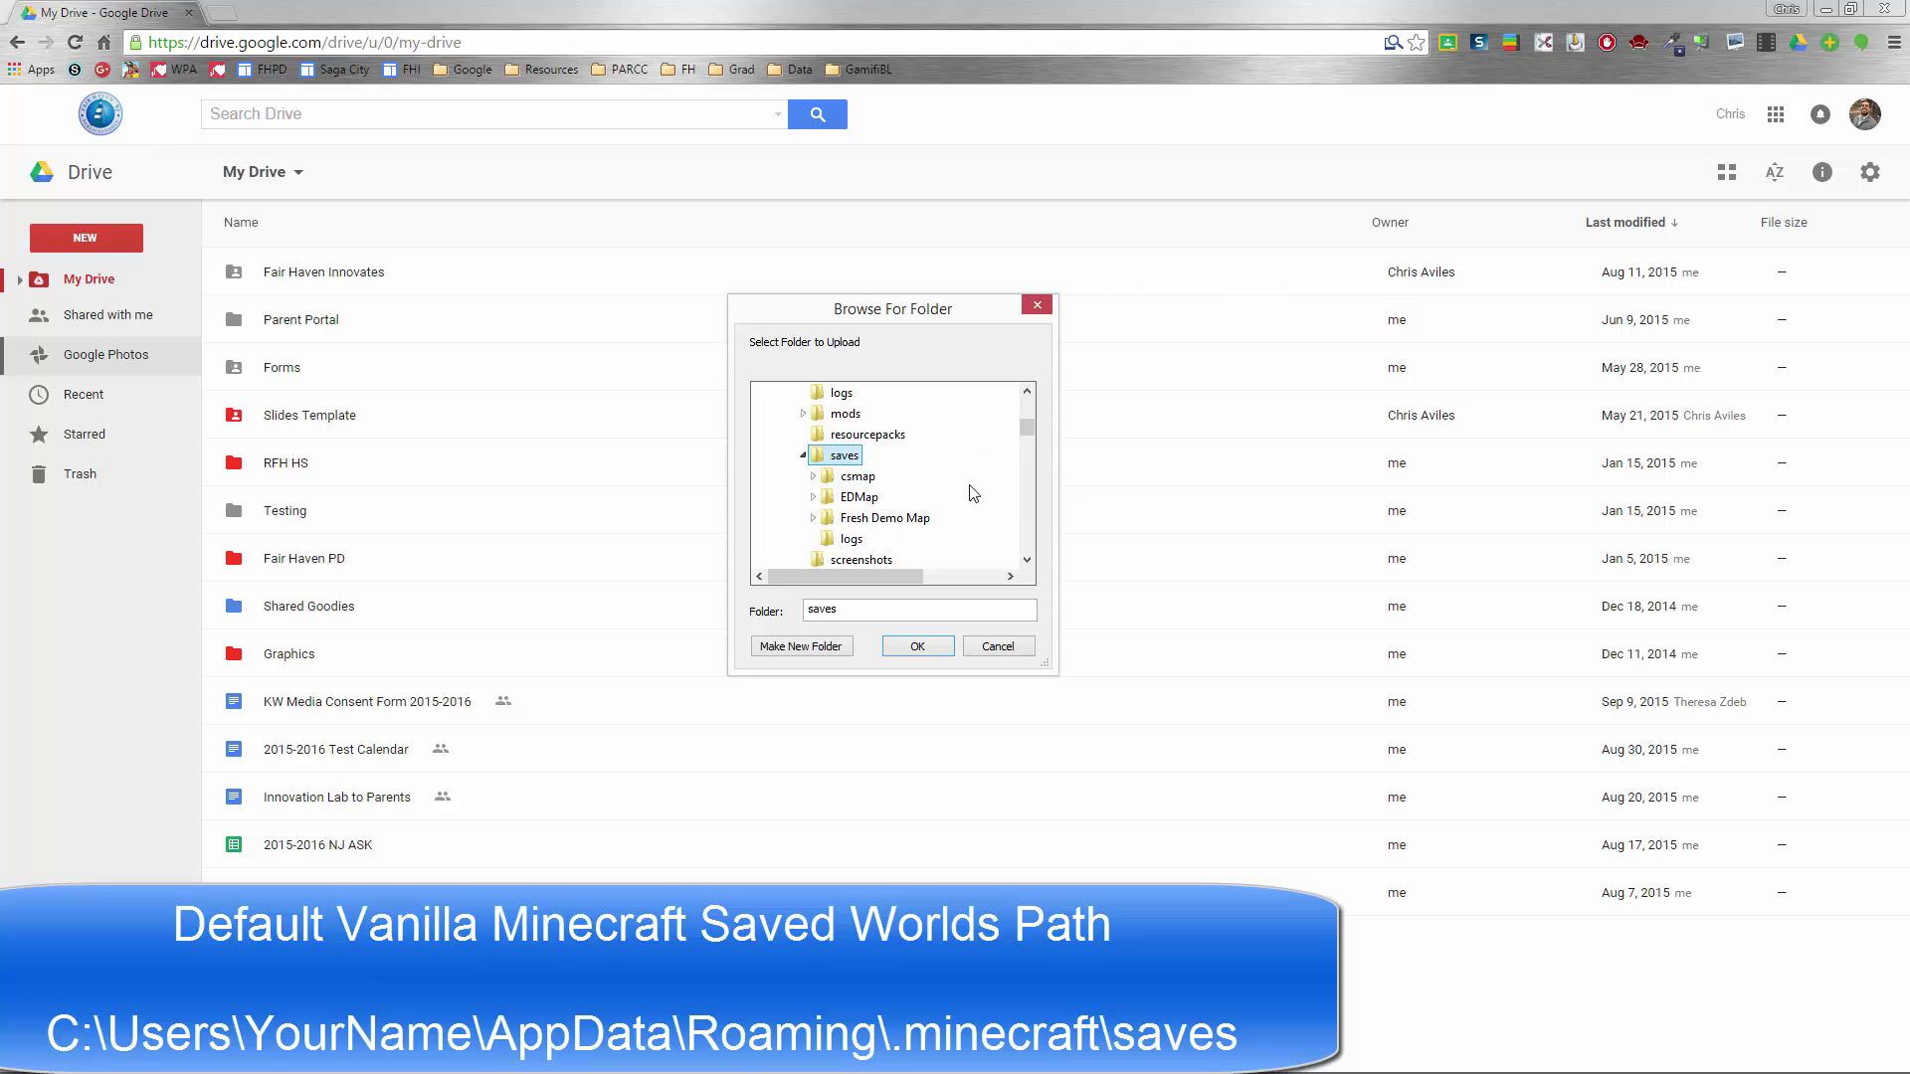
pyautogui.doubleClick(852, 497)
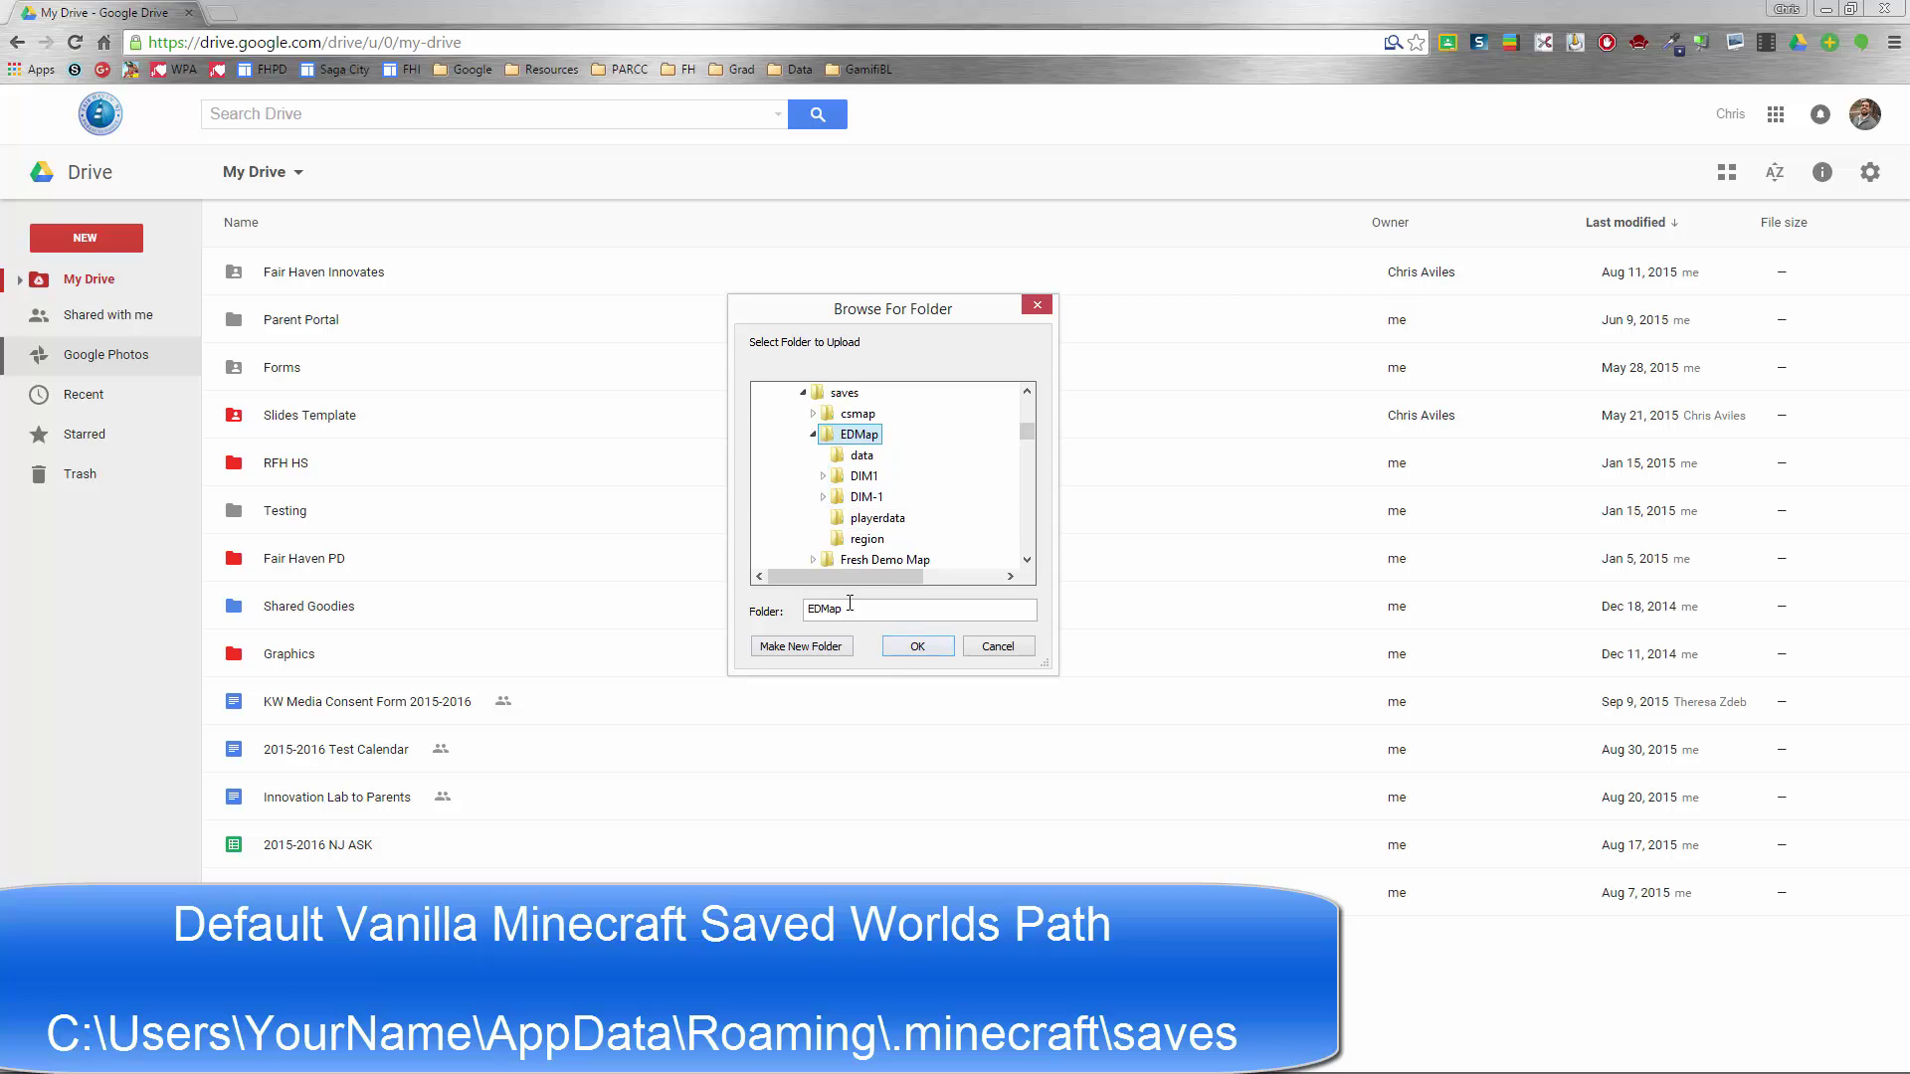
pyautogui.click(917, 645)
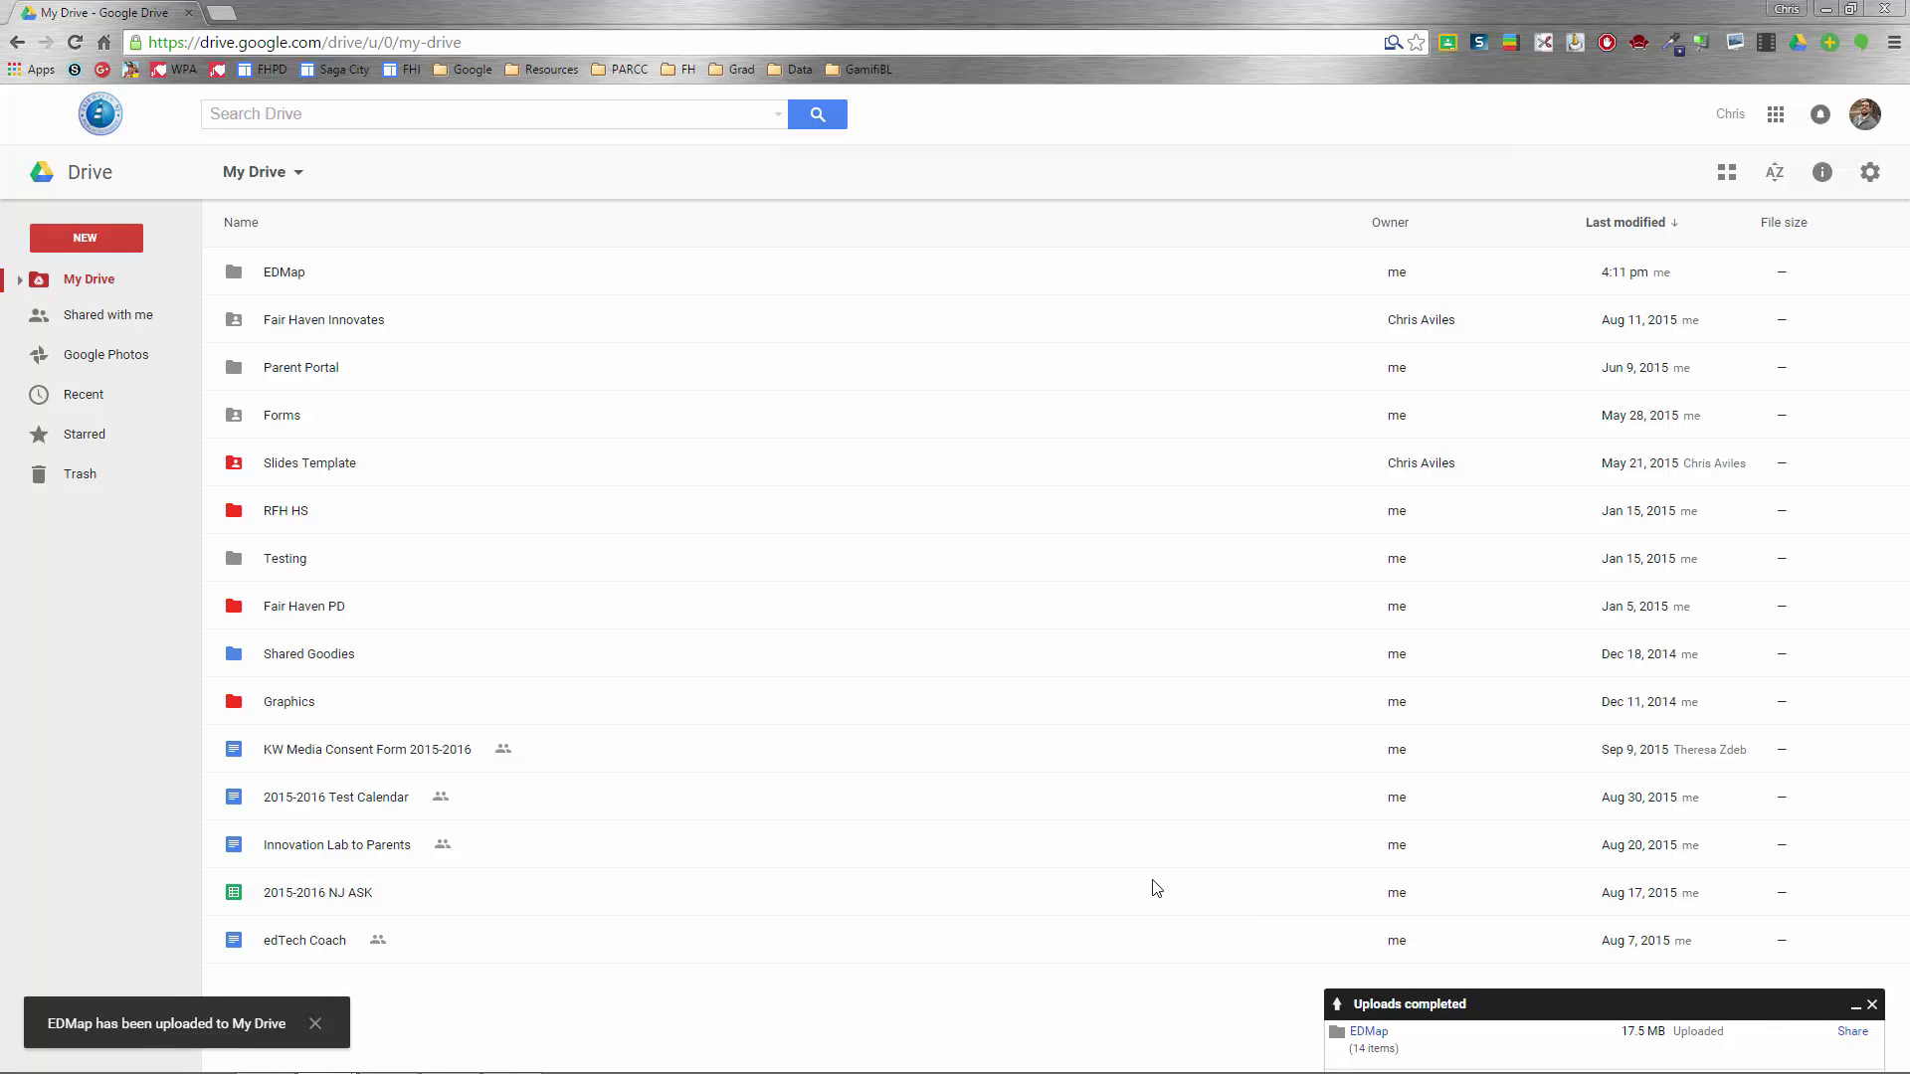
pyautogui.click(401, 288)
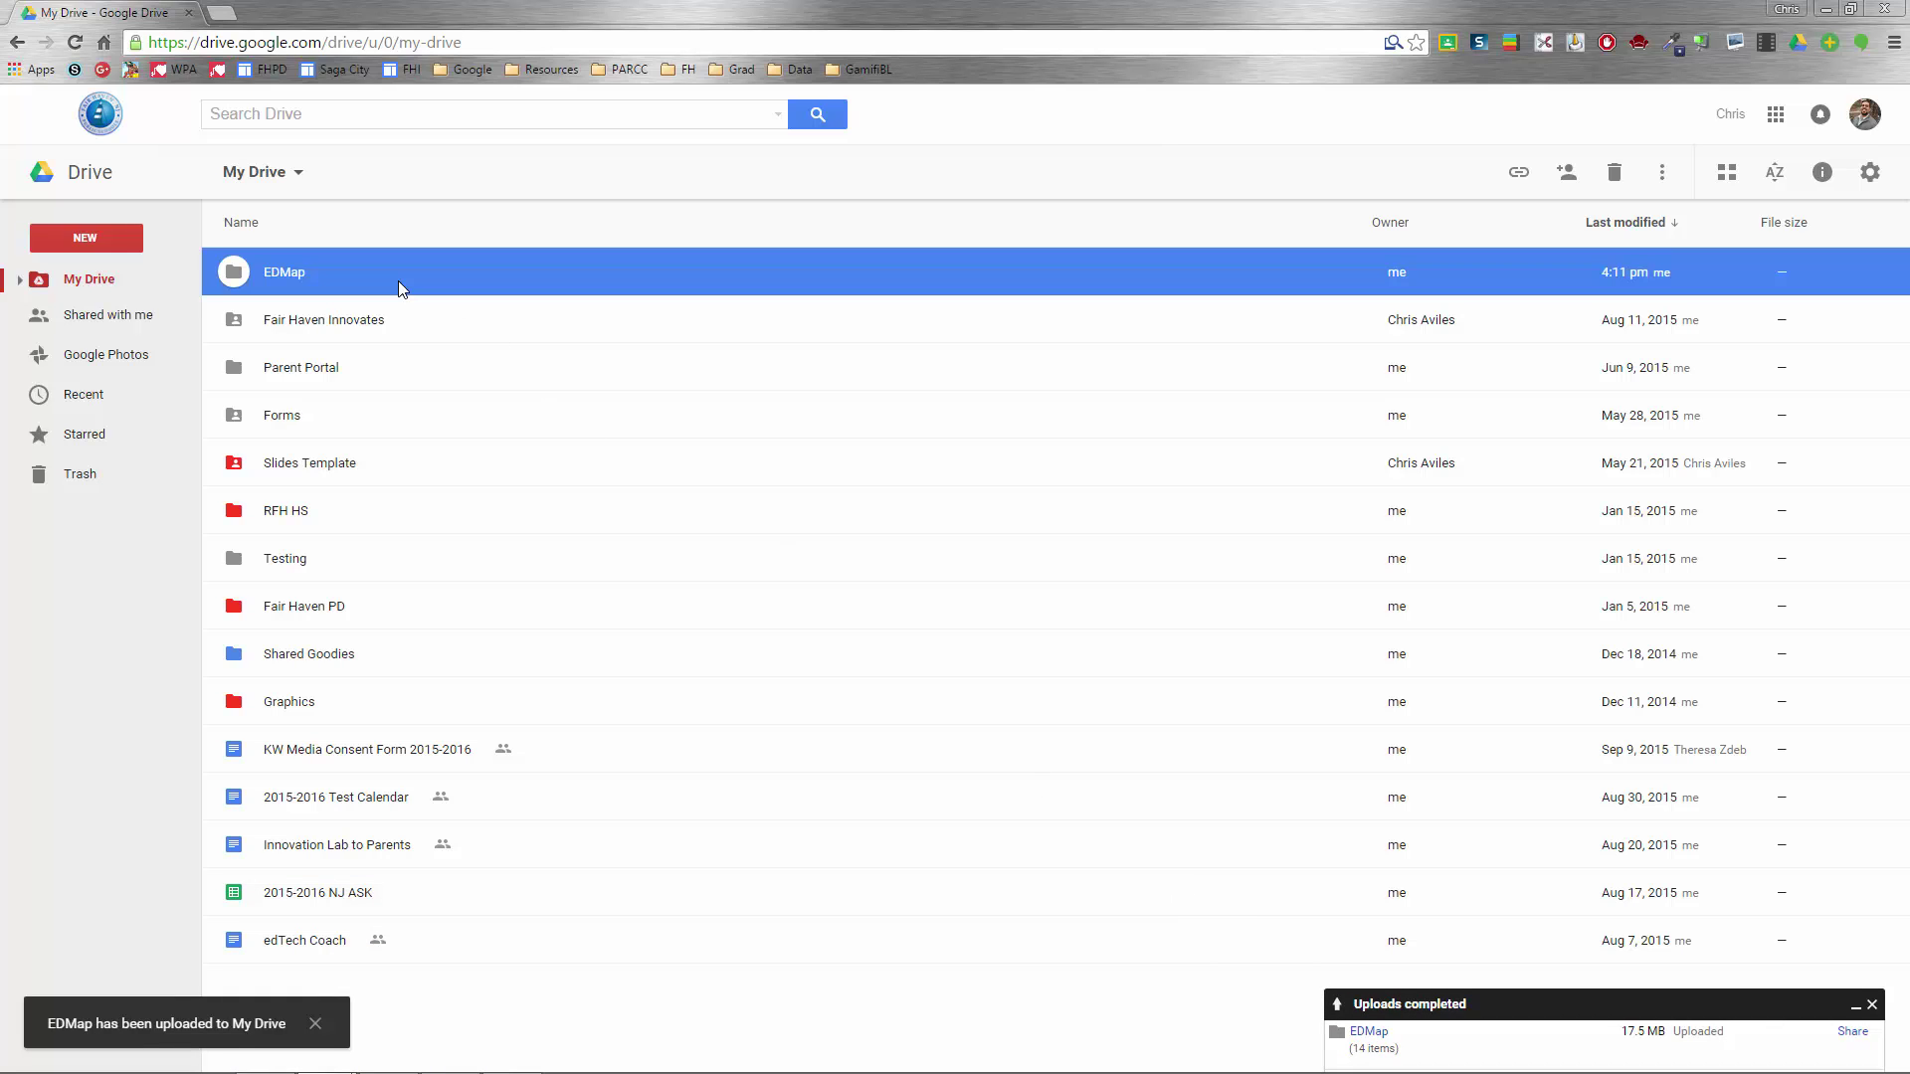
pyautogui.doubleClick(397, 282)
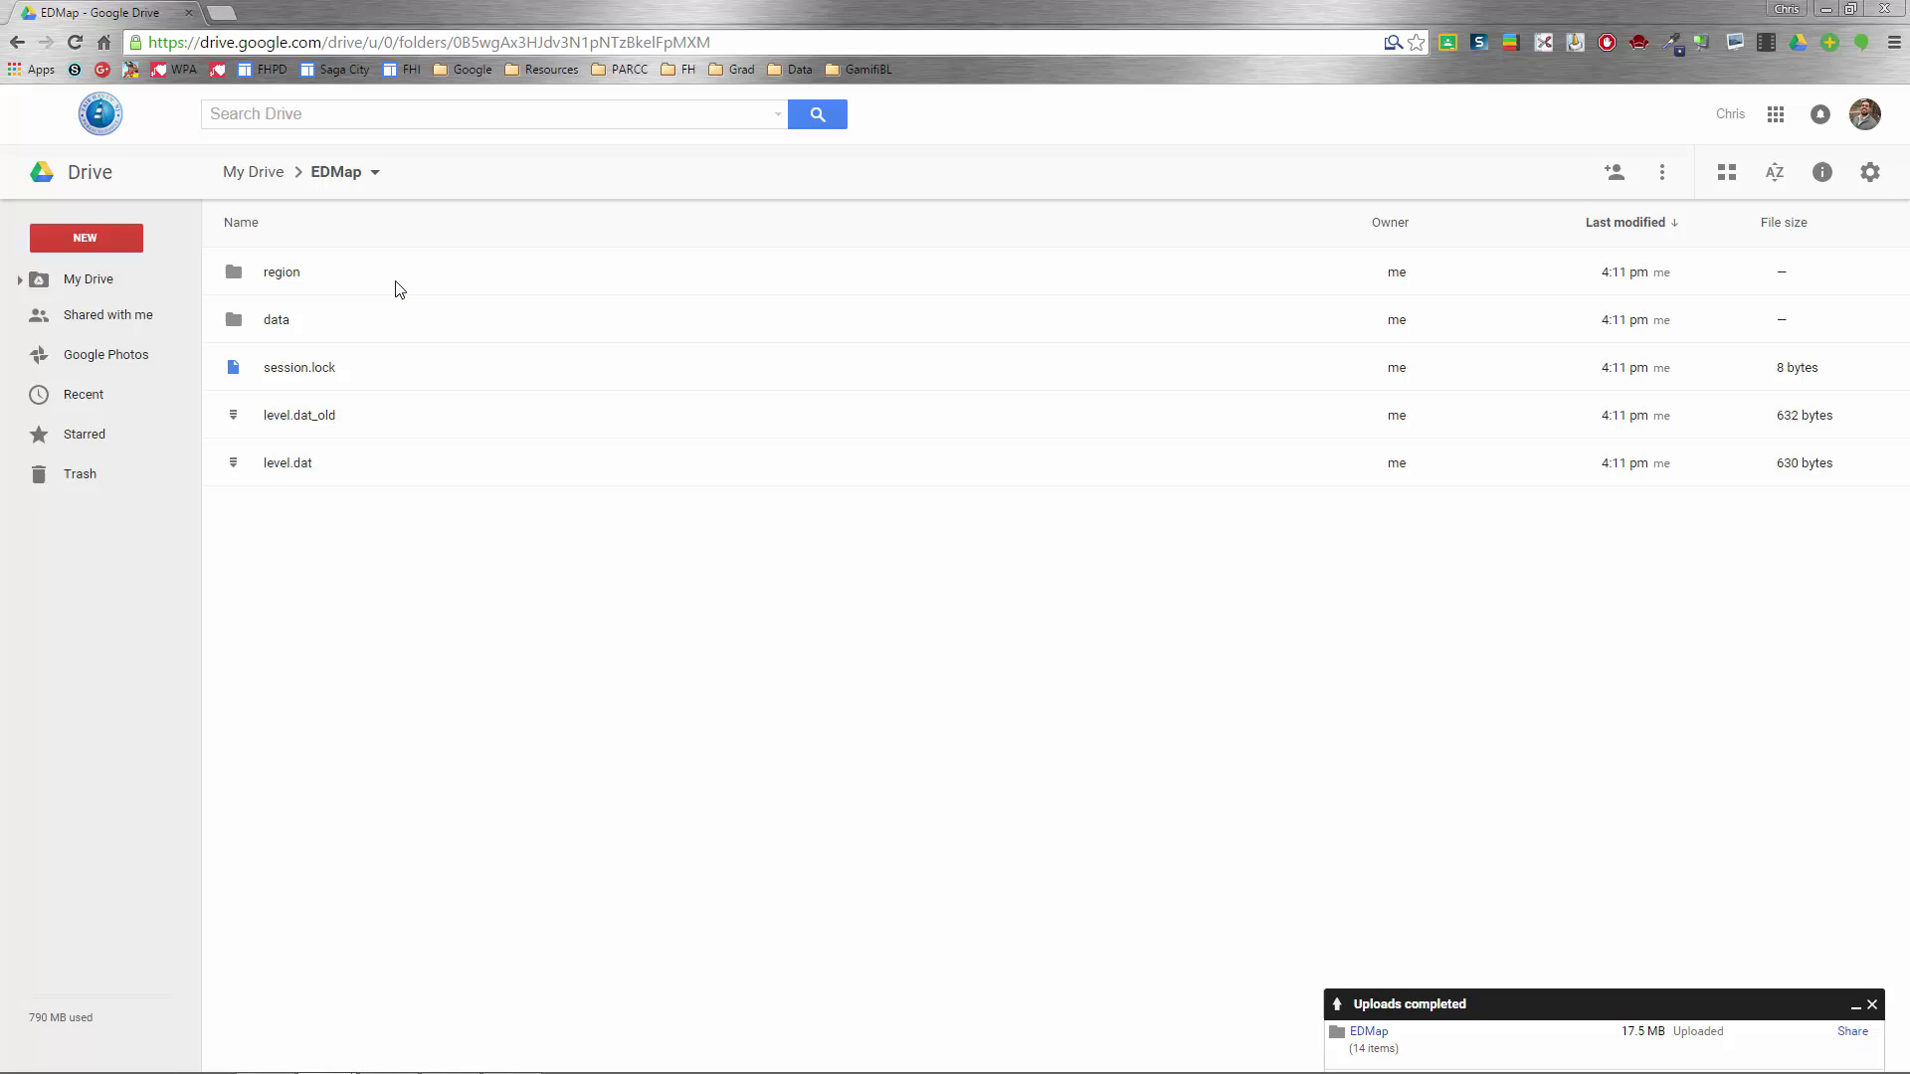
pyautogui.click(16, 44)
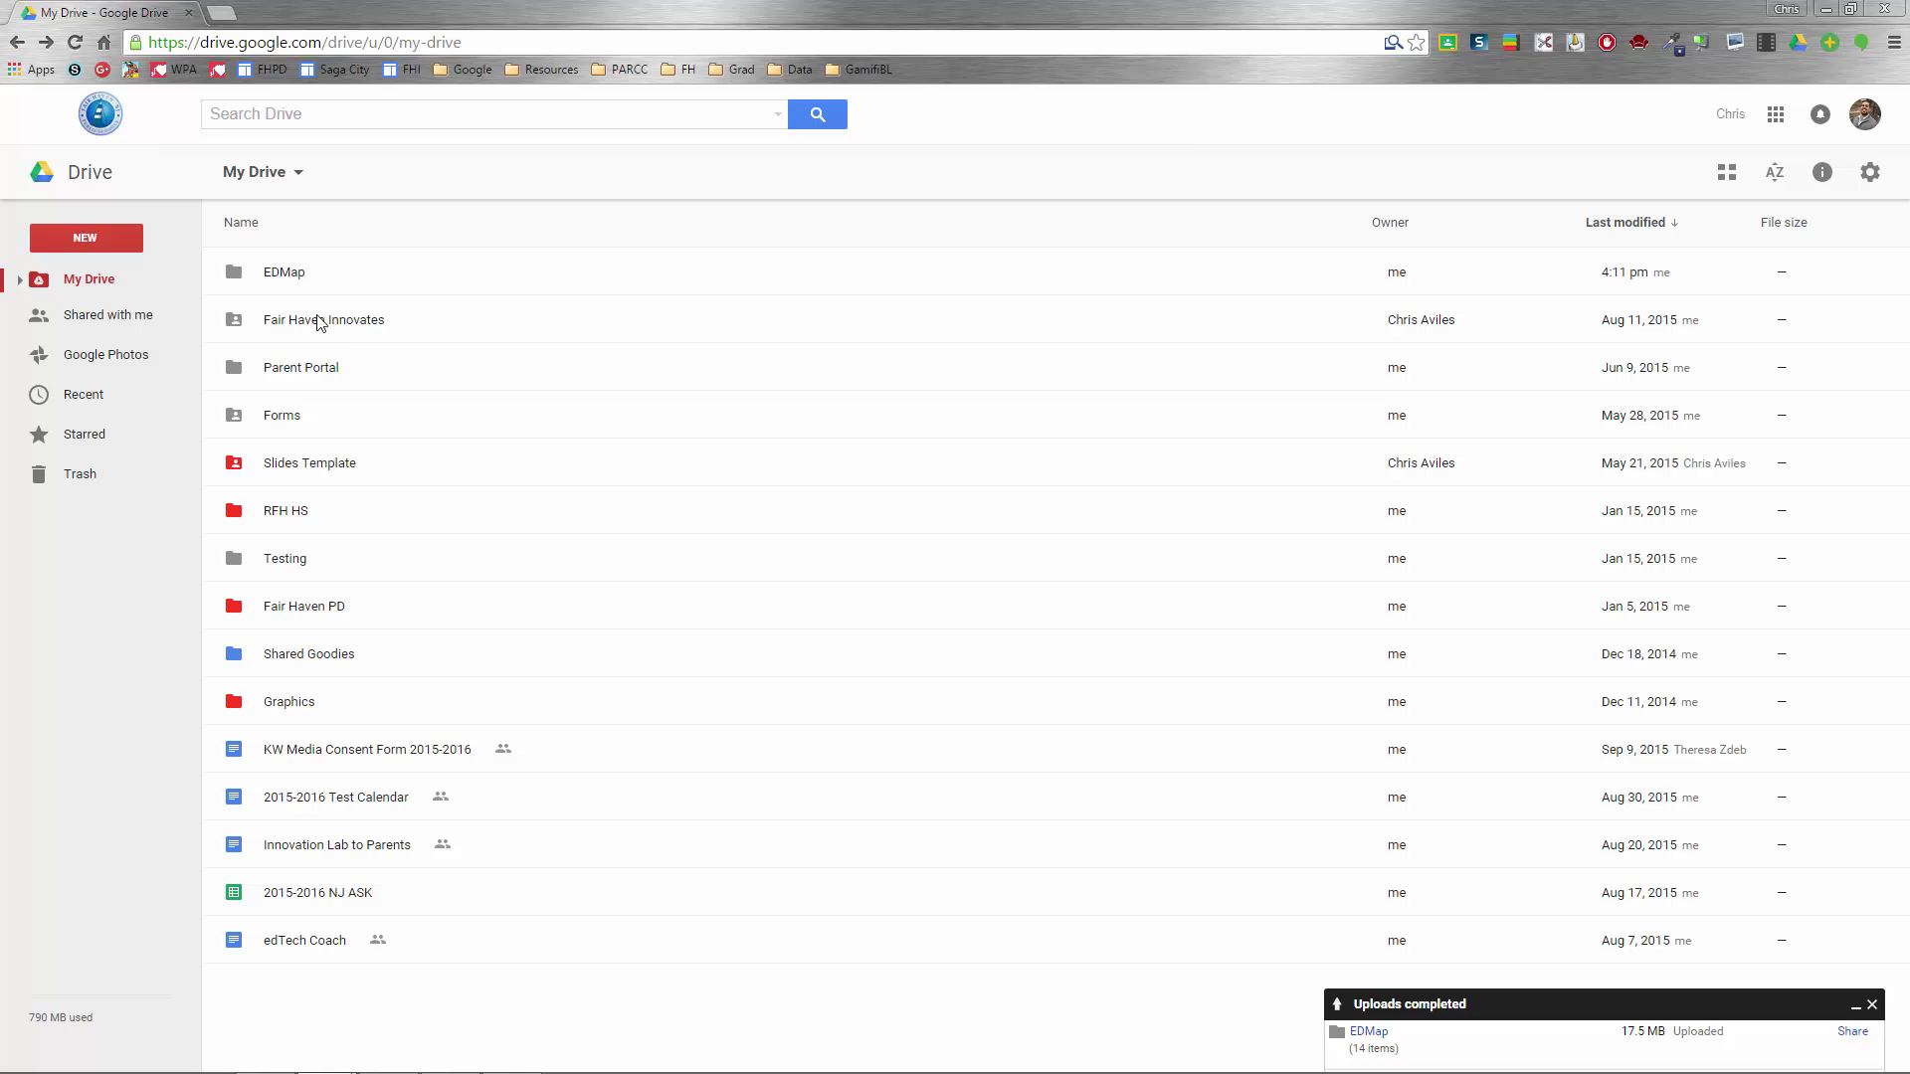
# Download the EDMap folder from My Drive as EDMap-2015-09-12.zip
pyautogui.click(295, 280)
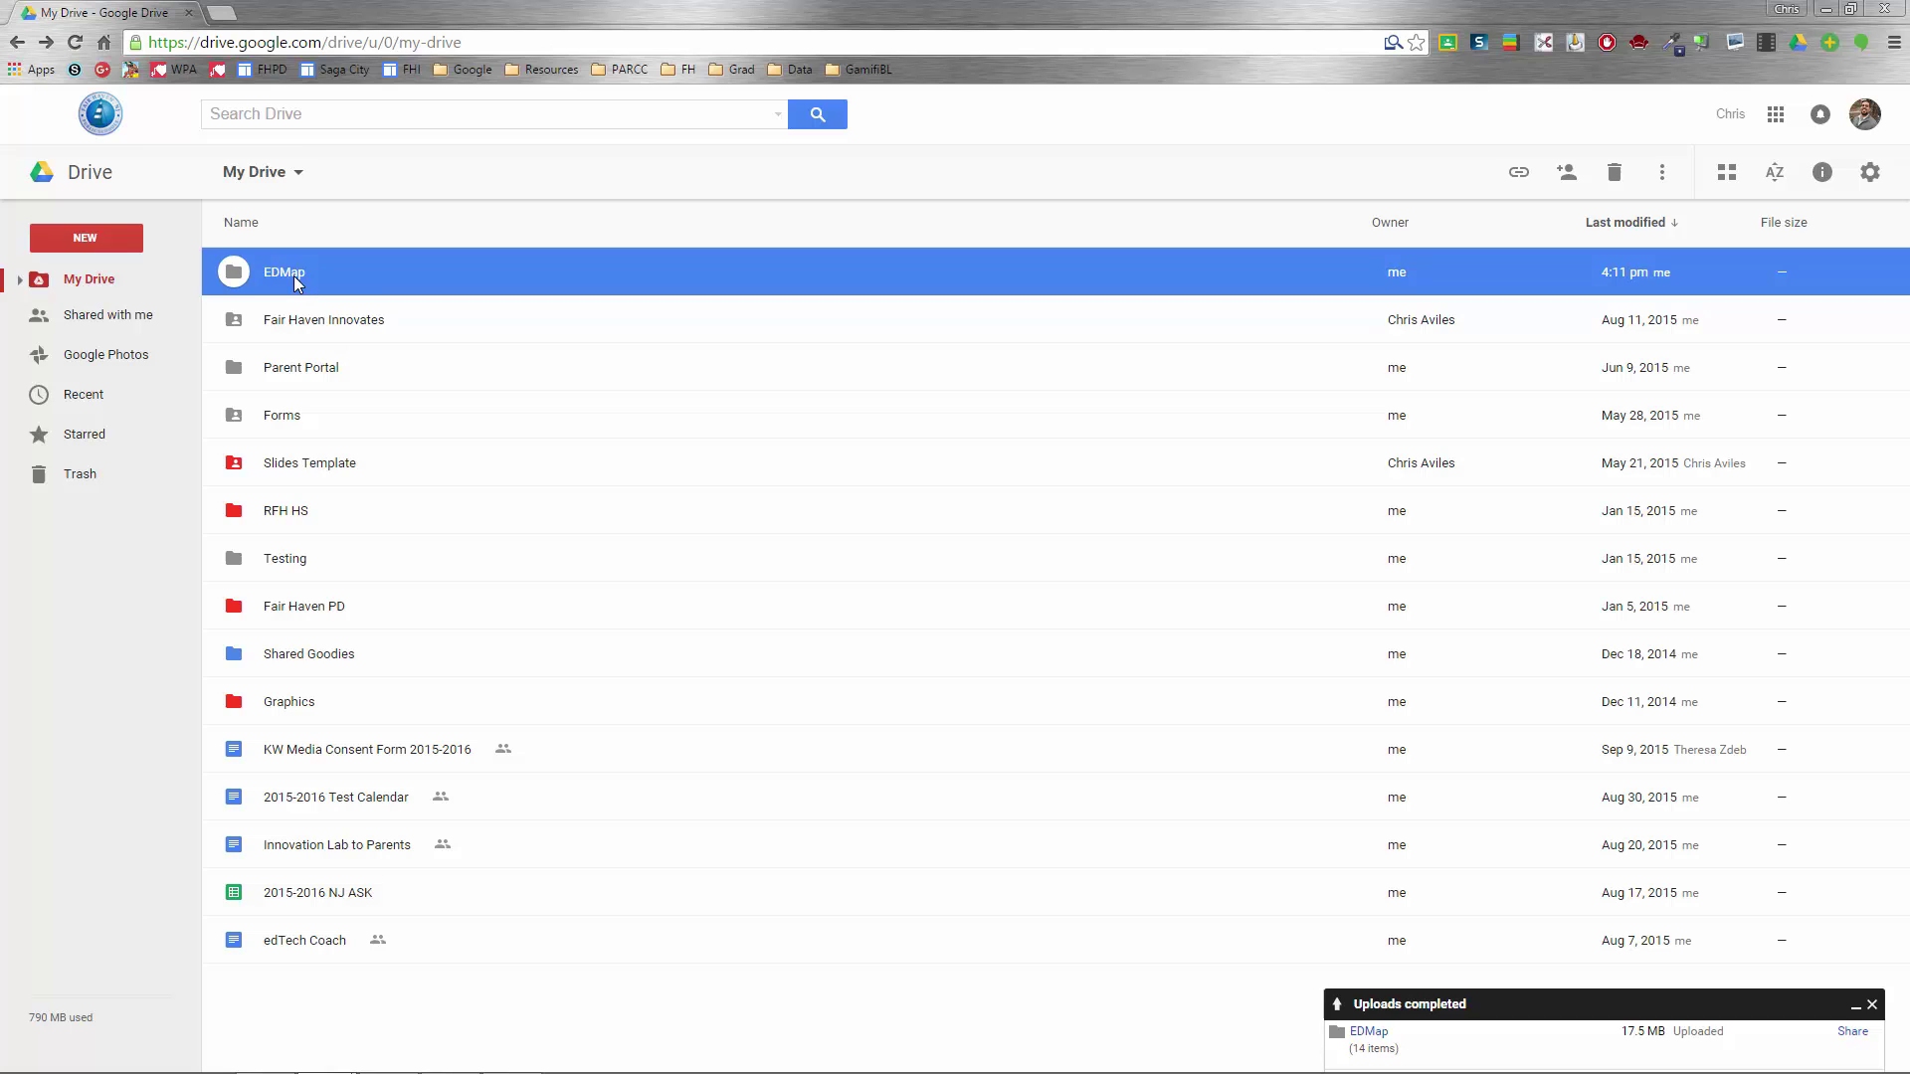
pyautogui.rightClick(295, 278)
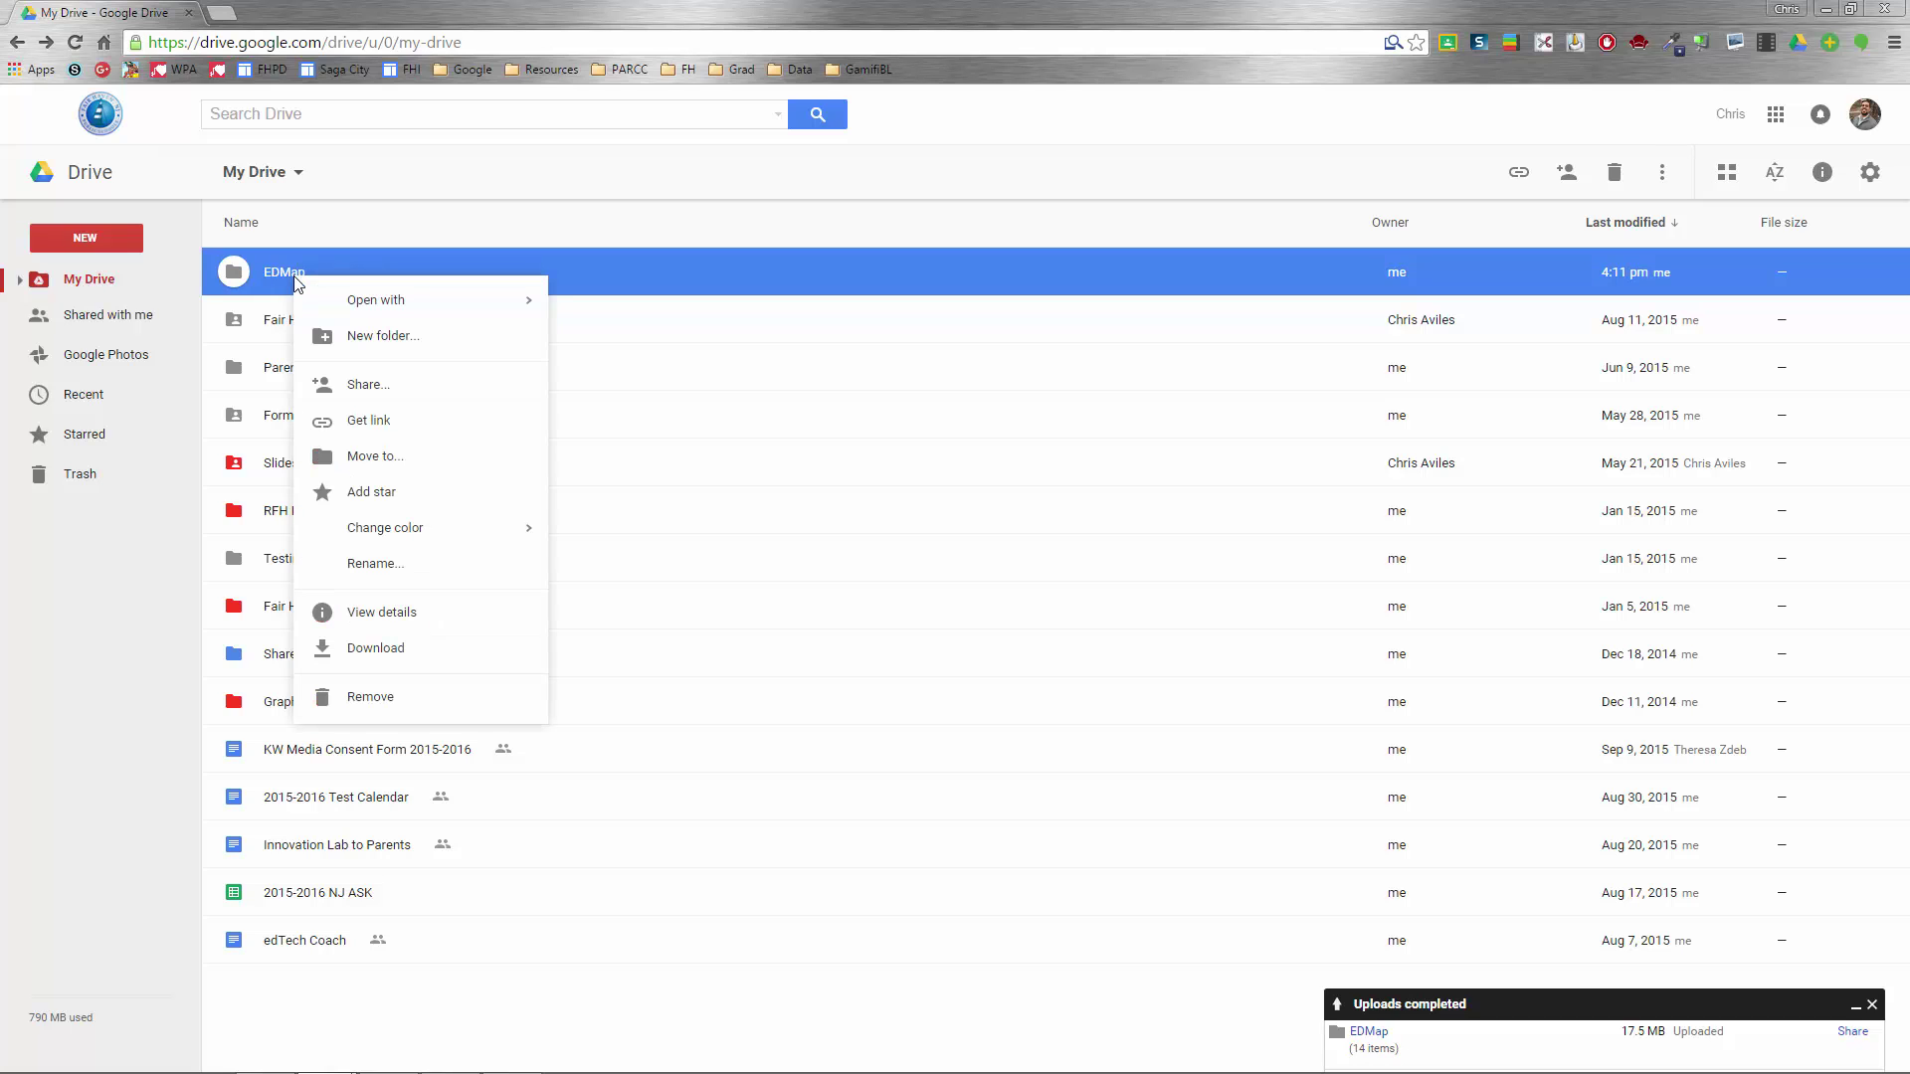
pyautogui.click(355, 649)
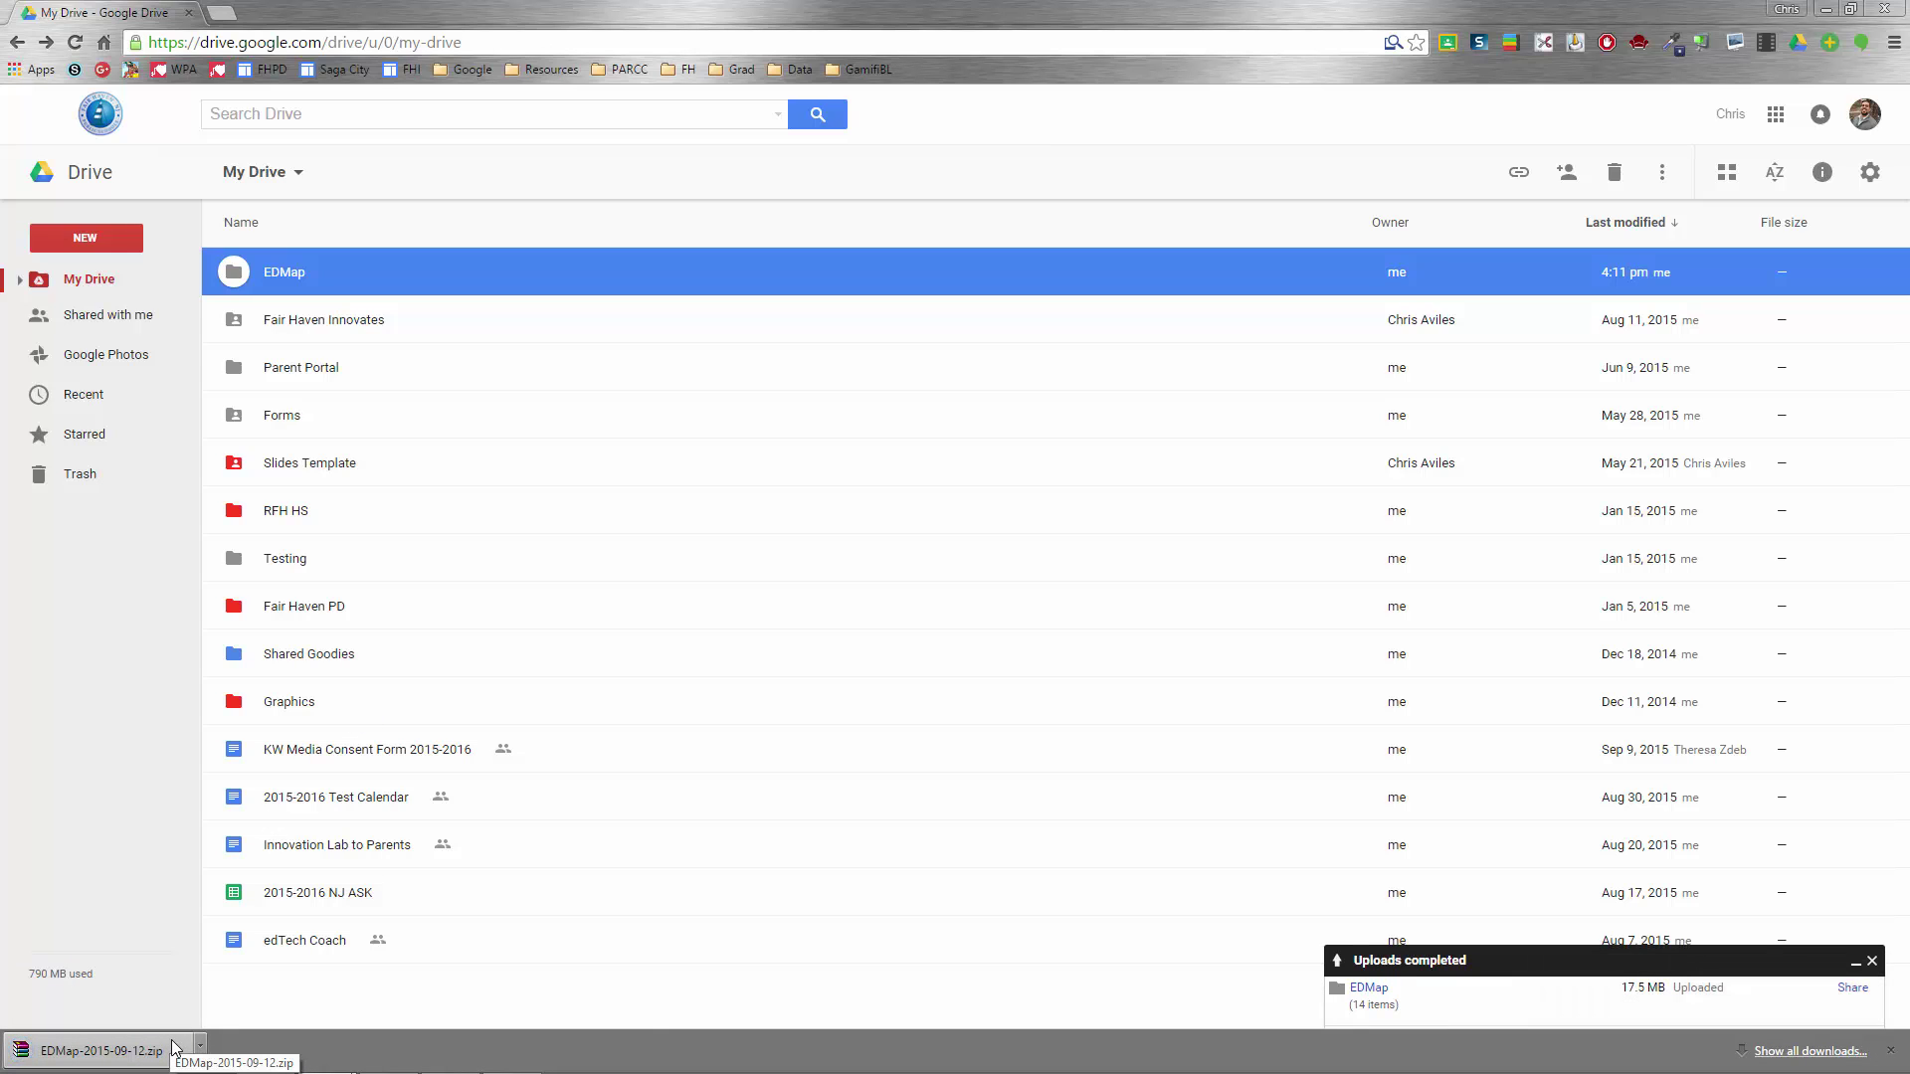
pyautogui.moveTo(202, 1064)
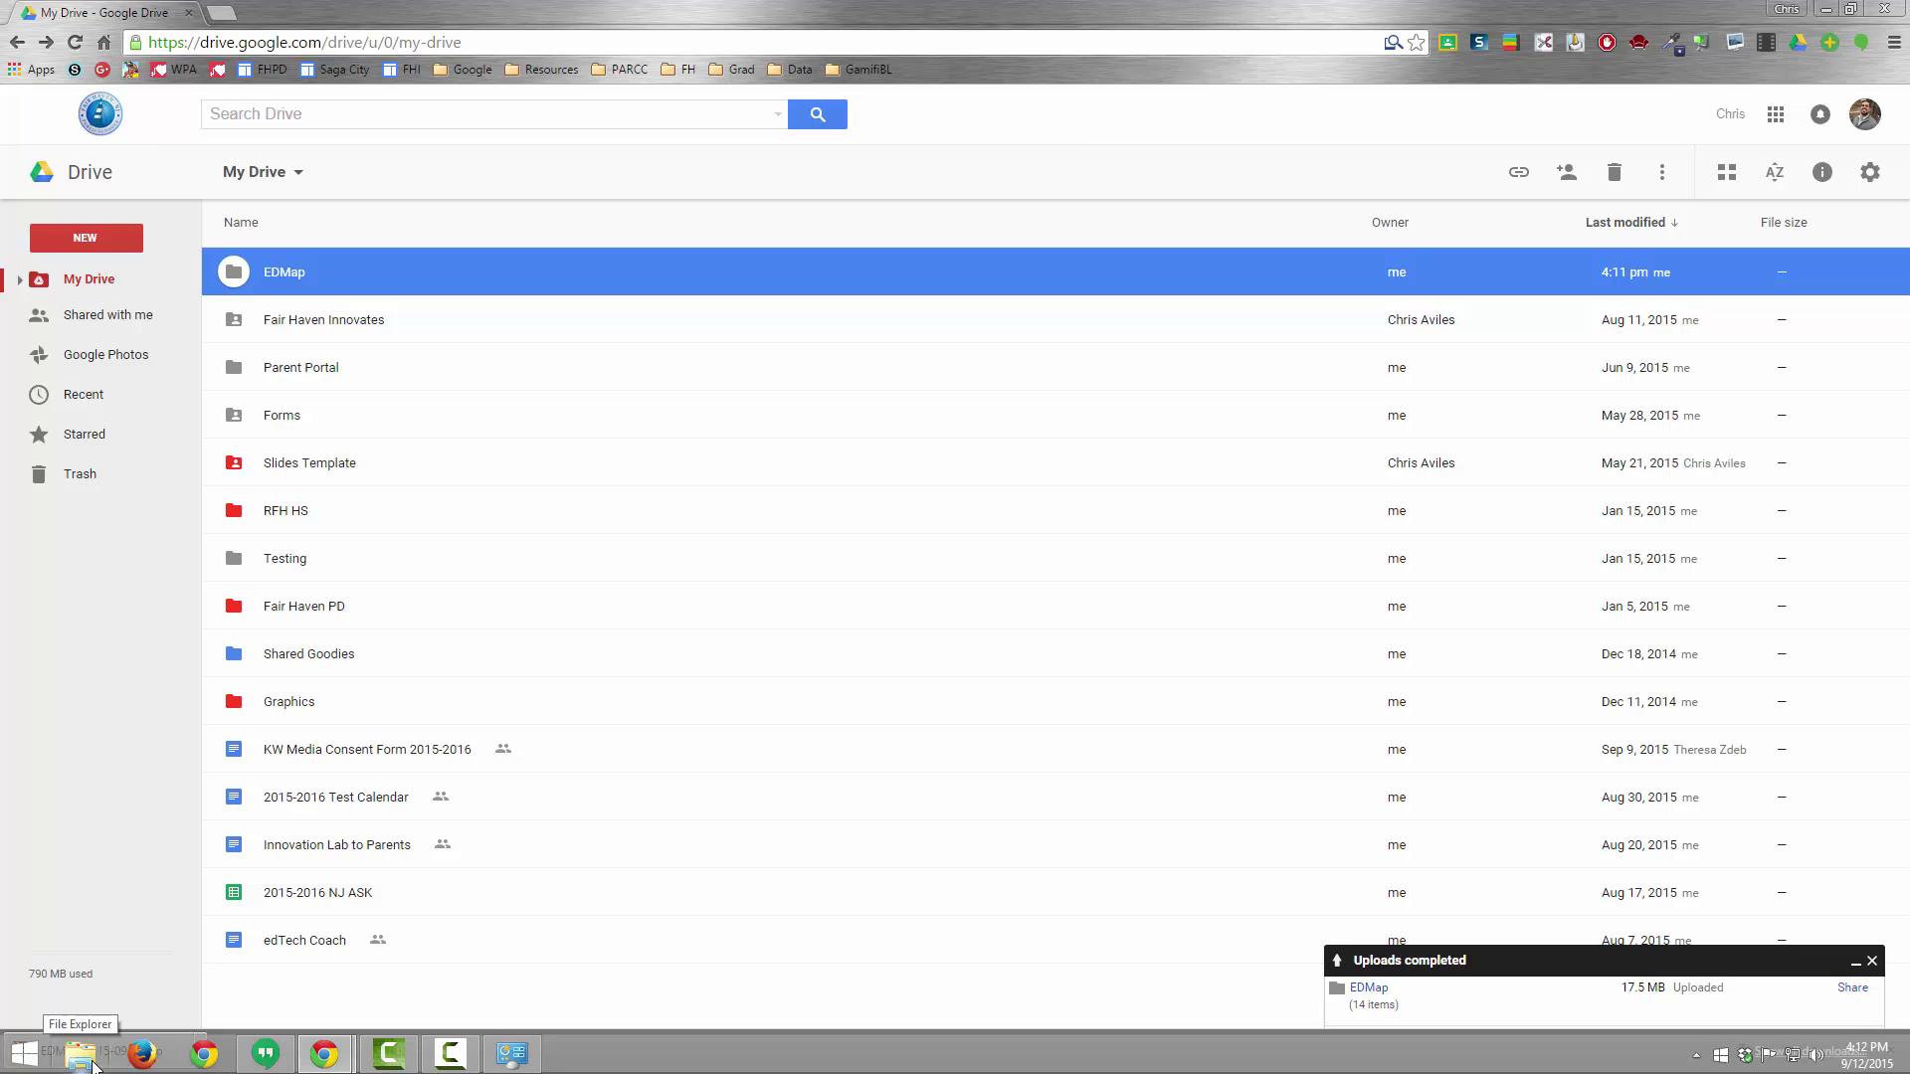
# Open EDMap-2015-09-12.zip from Downloads in WinRAR and dismiss the licence reminder
pyautogui.click(92, 1063)
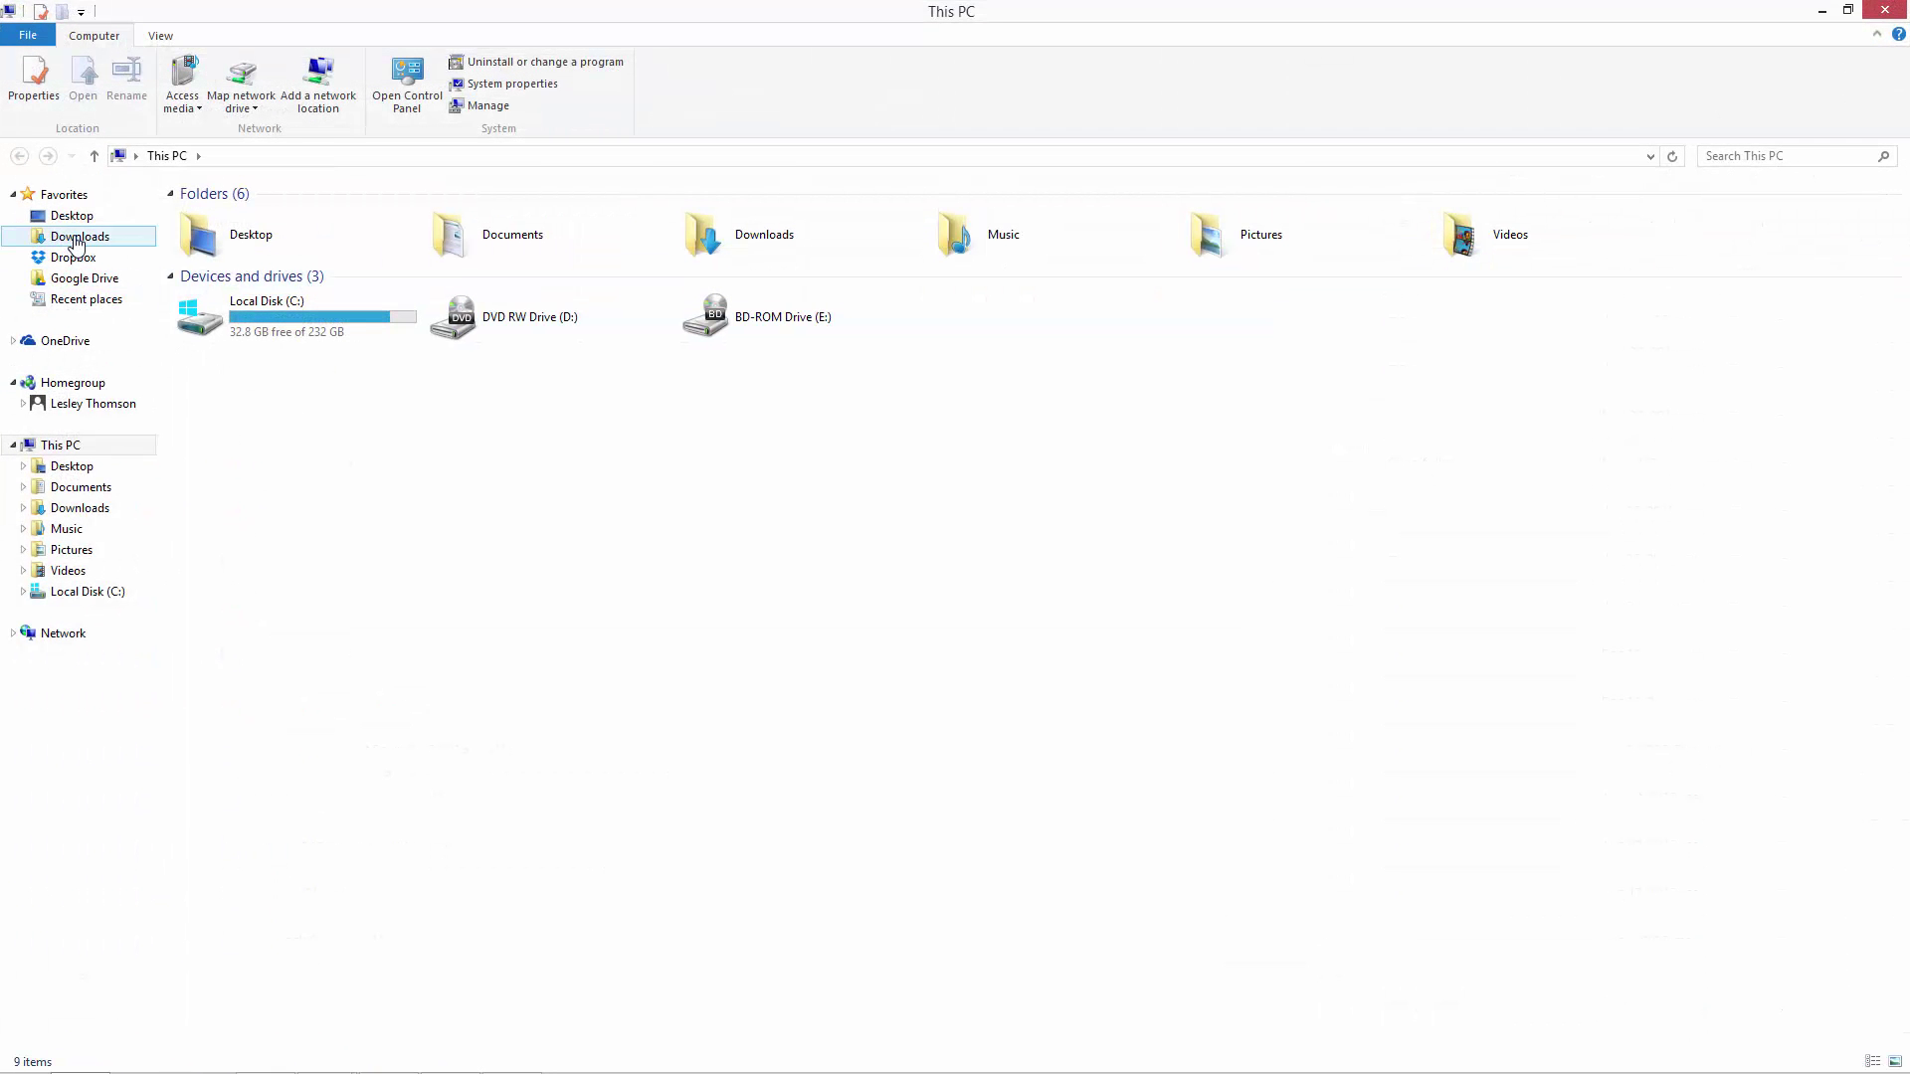
pyautogui.click(79, 235)
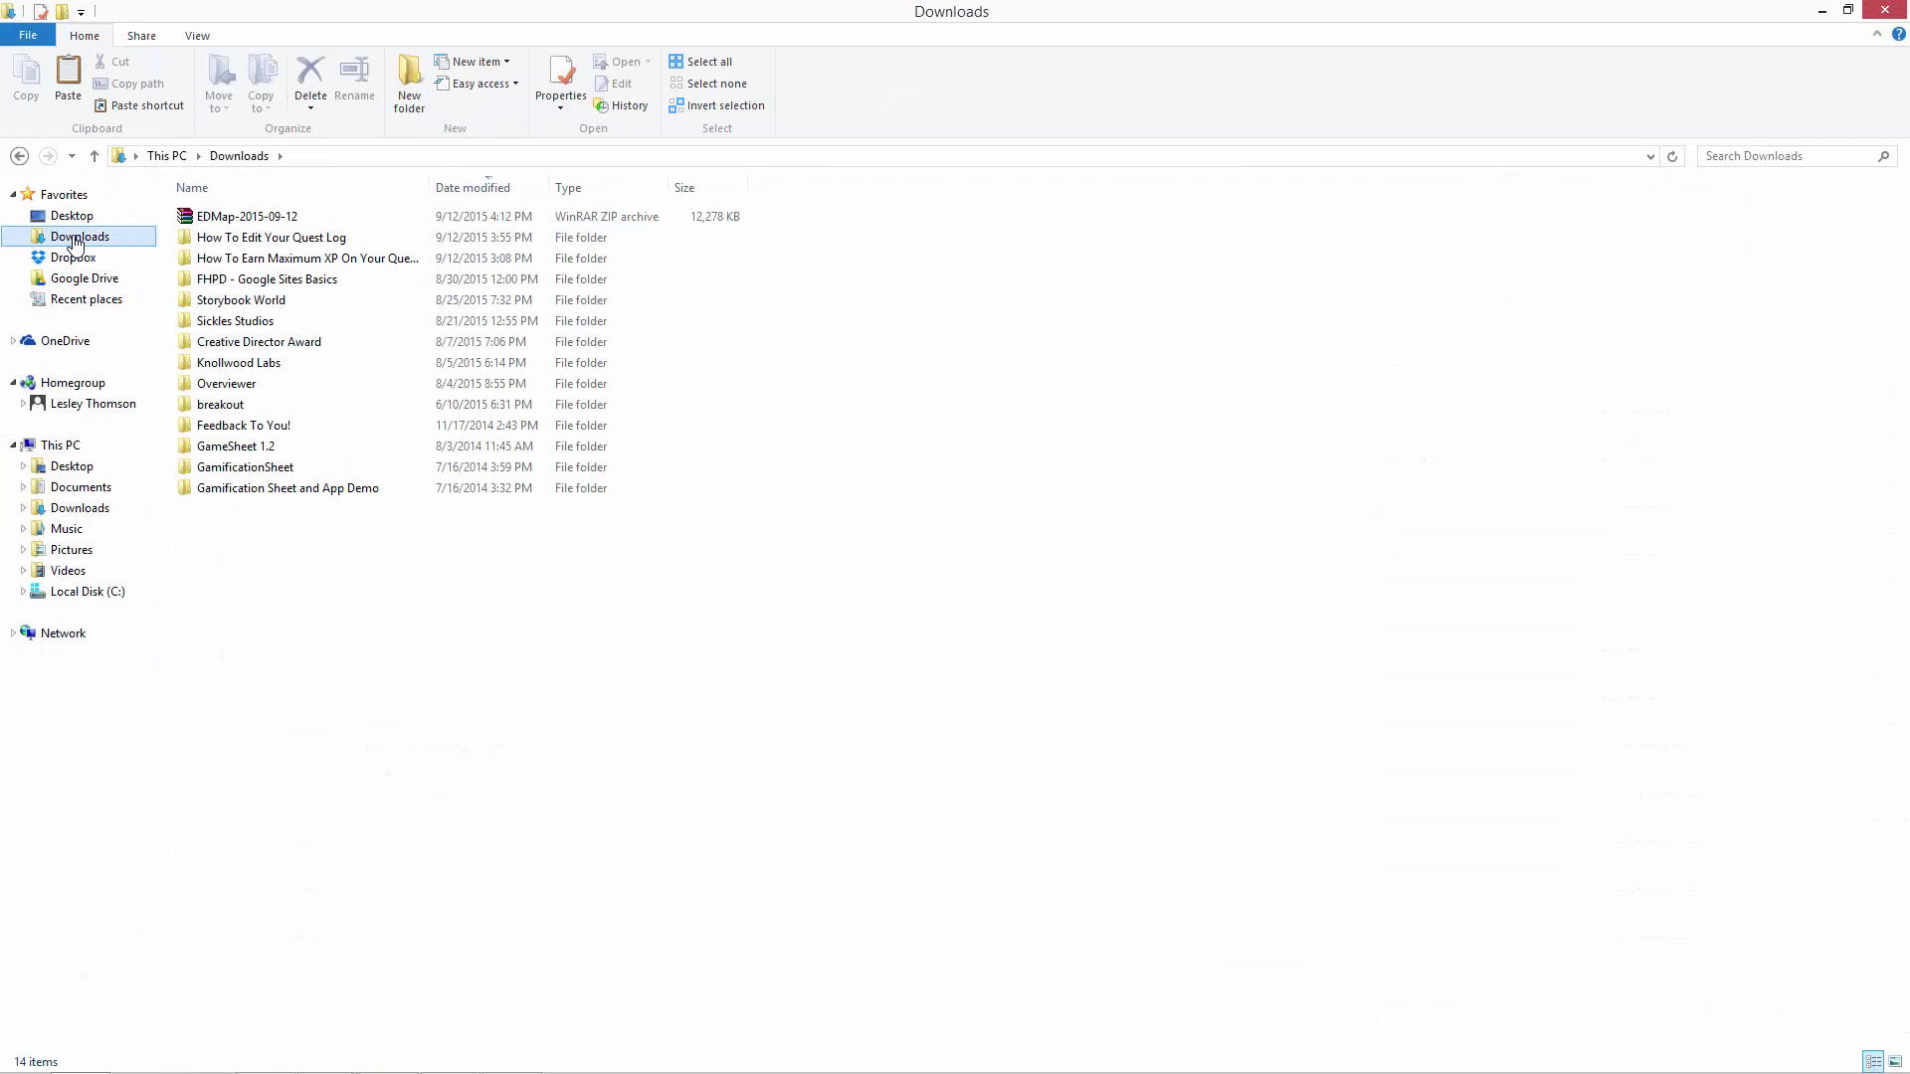
pyautogui.doubleClick(229, 217)
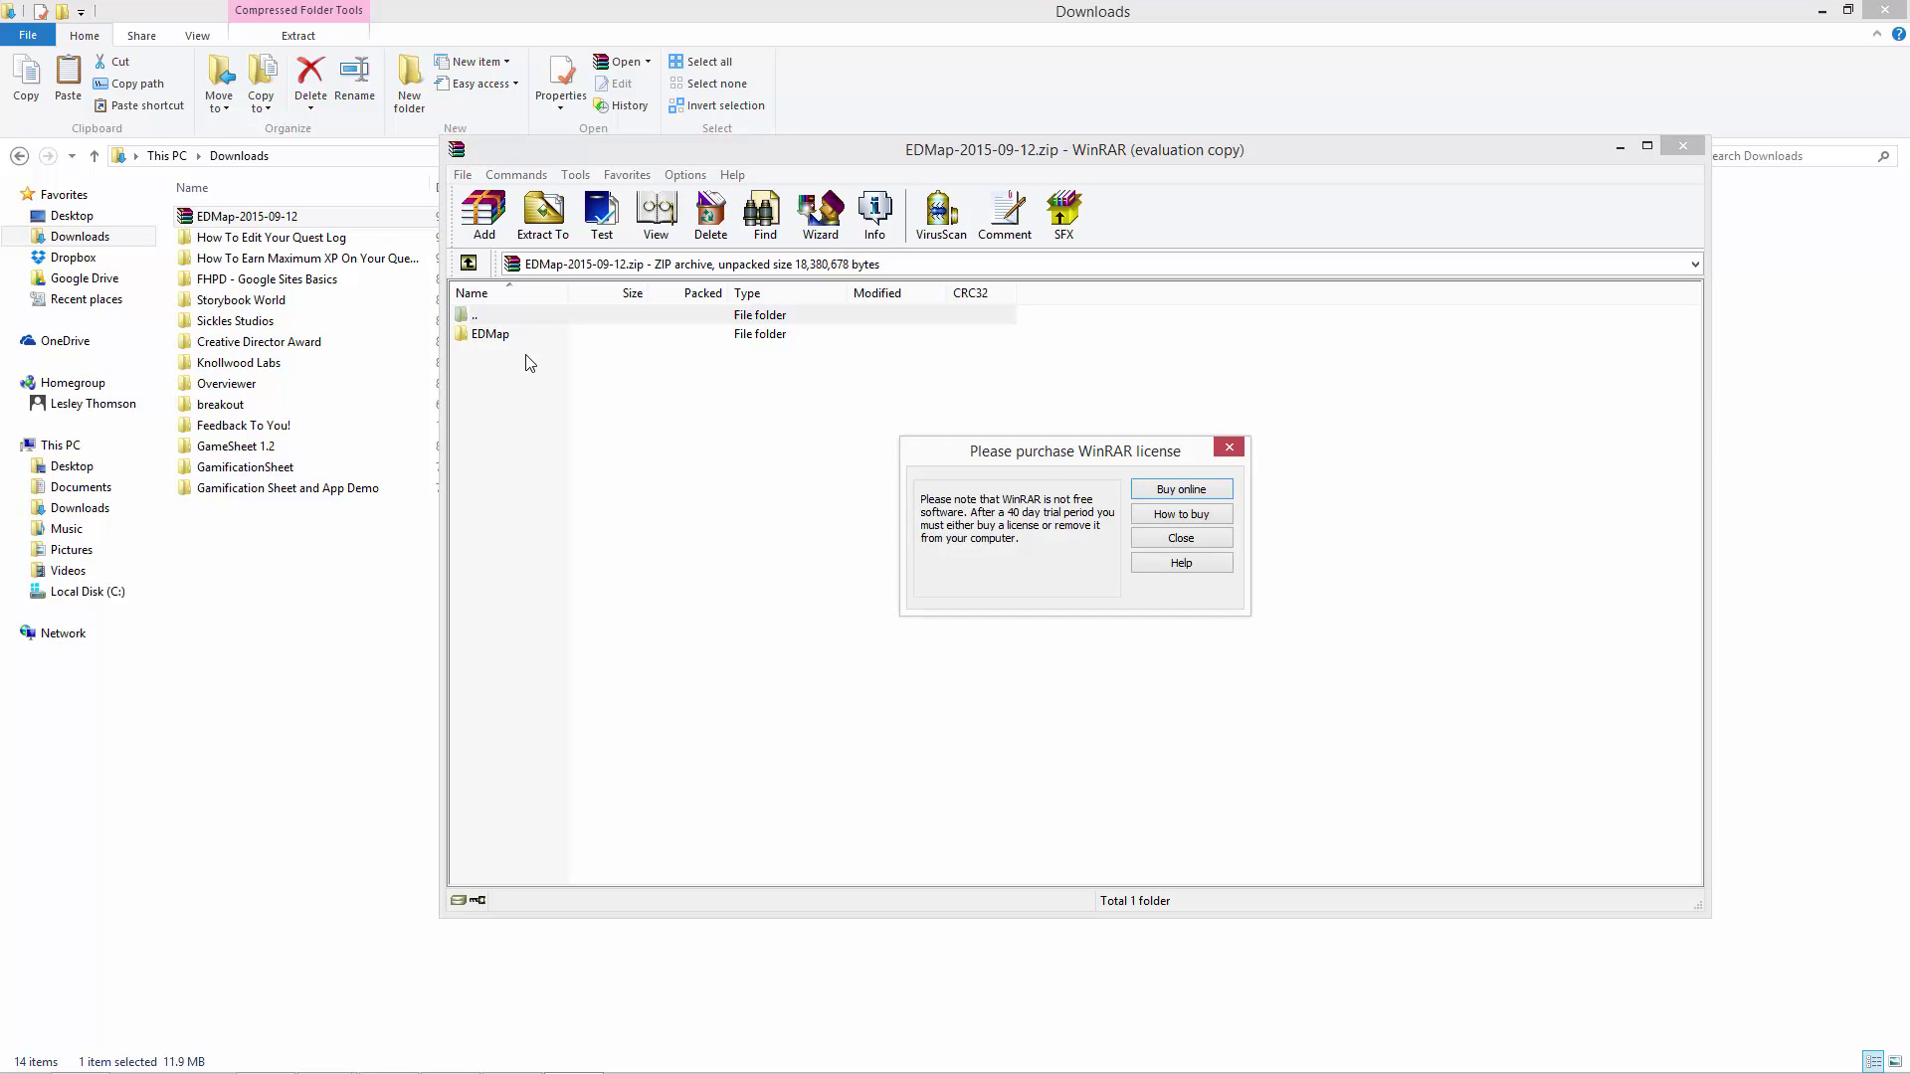
pyautogui.click(1210, 545)
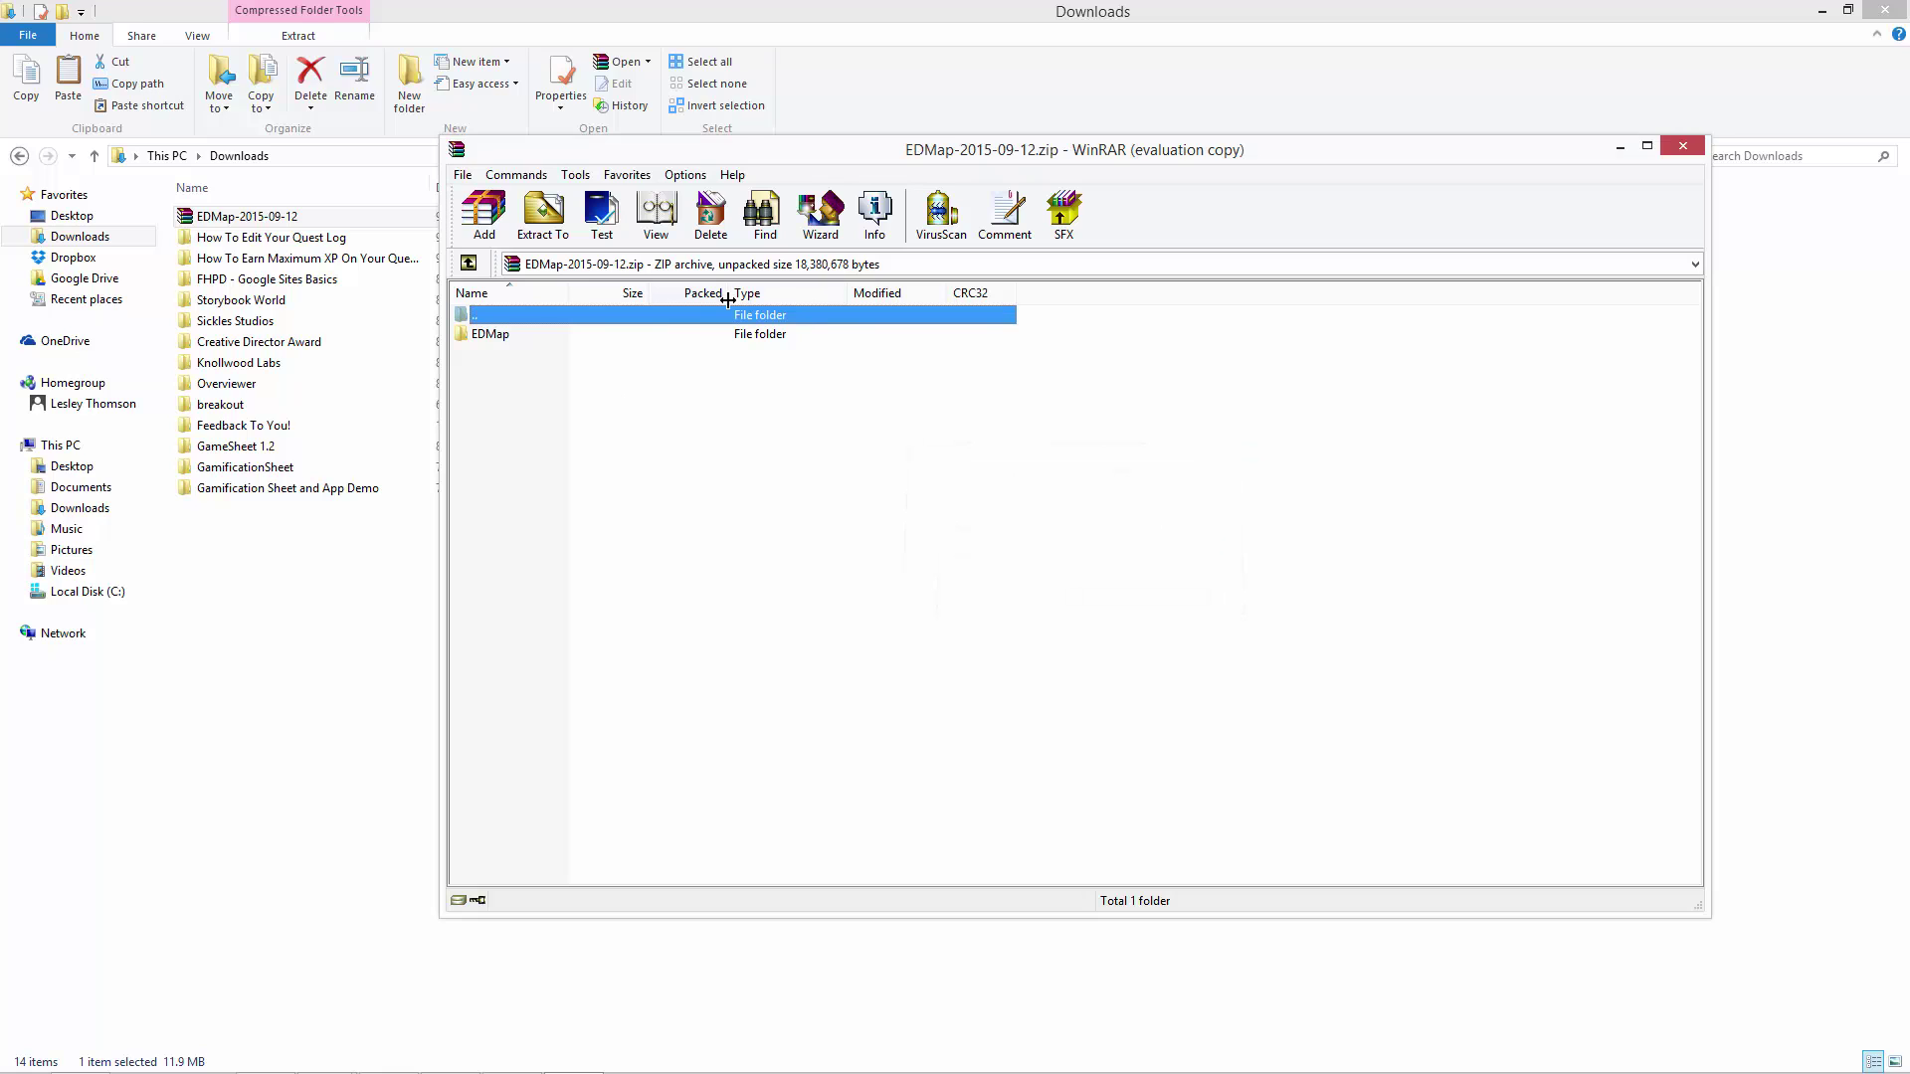
pyautogui.click(388, 629)
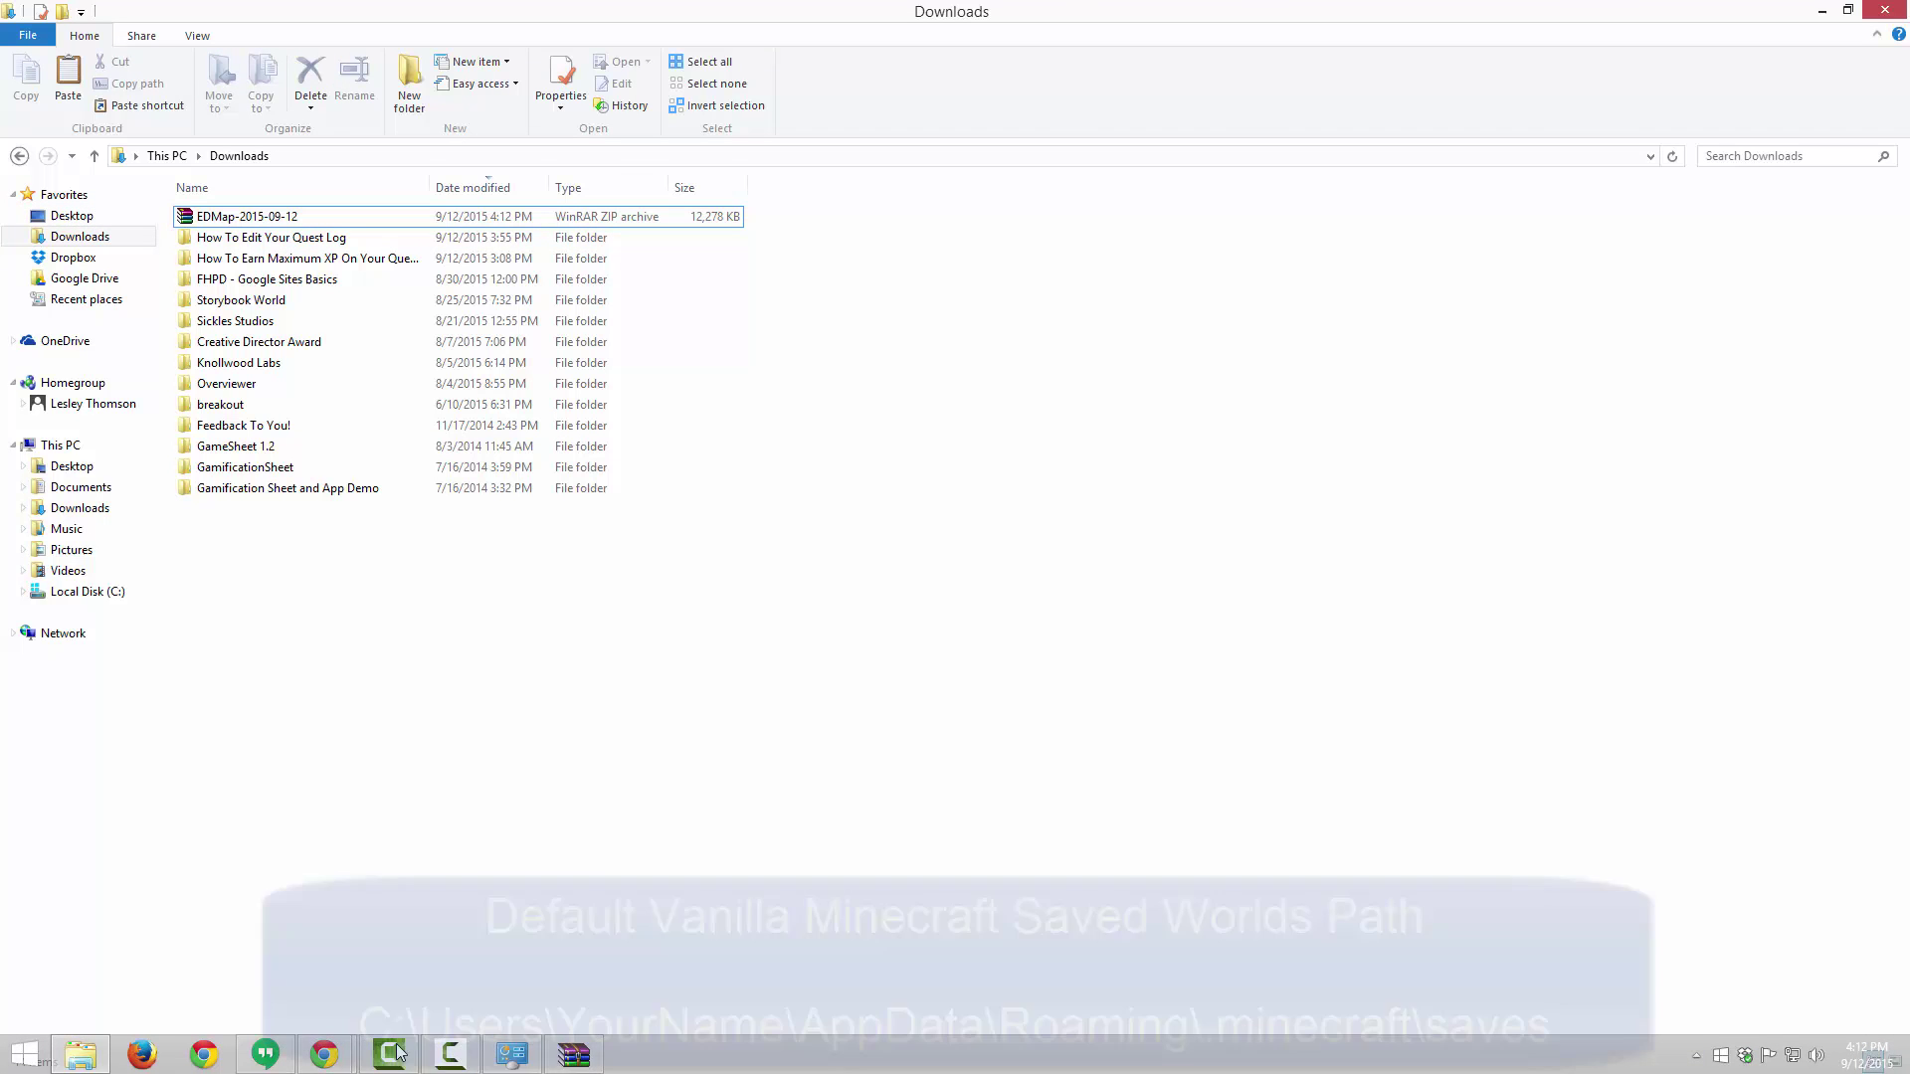
pyautogui.click(602, 1061)
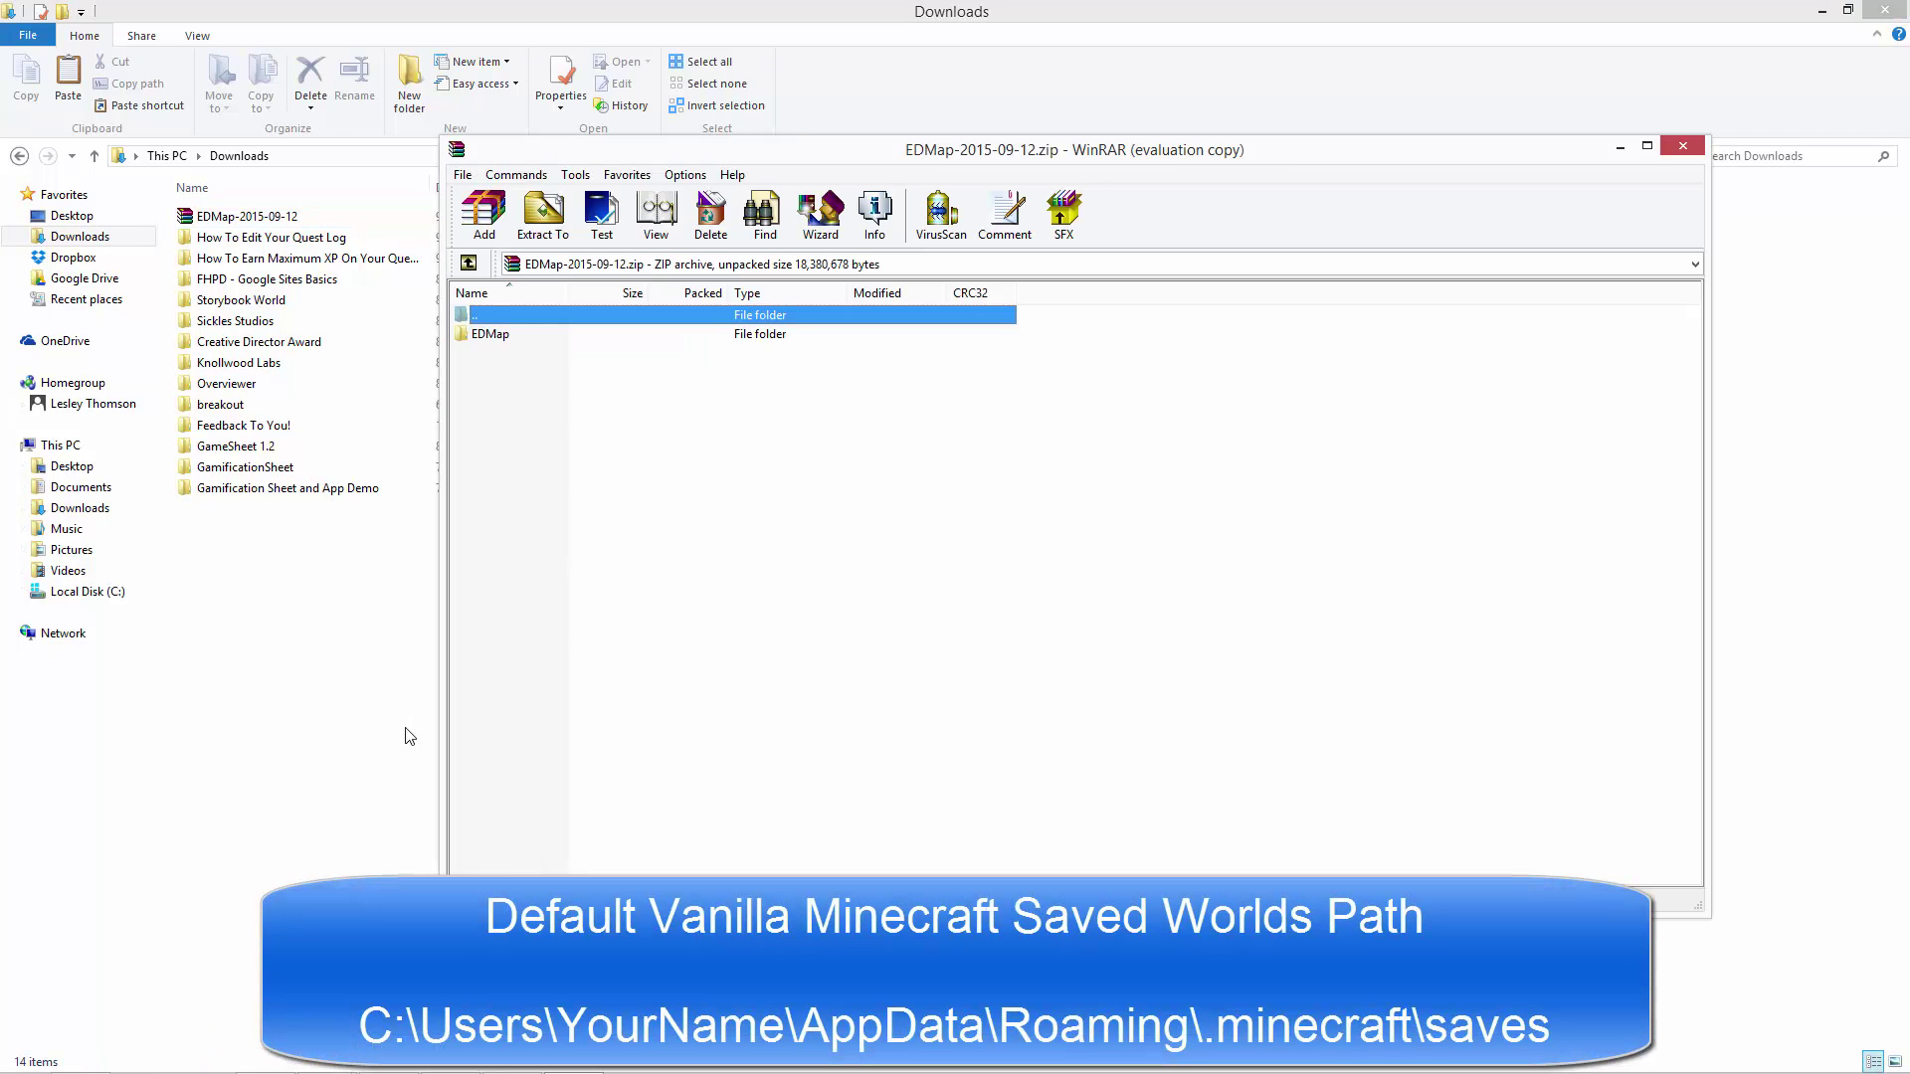
# Navigate File Explorer to the user's AppData\Roaming\.minecraft\saves folder
pyautogui.click(337, 564)
pyautogui.click(72, 218)
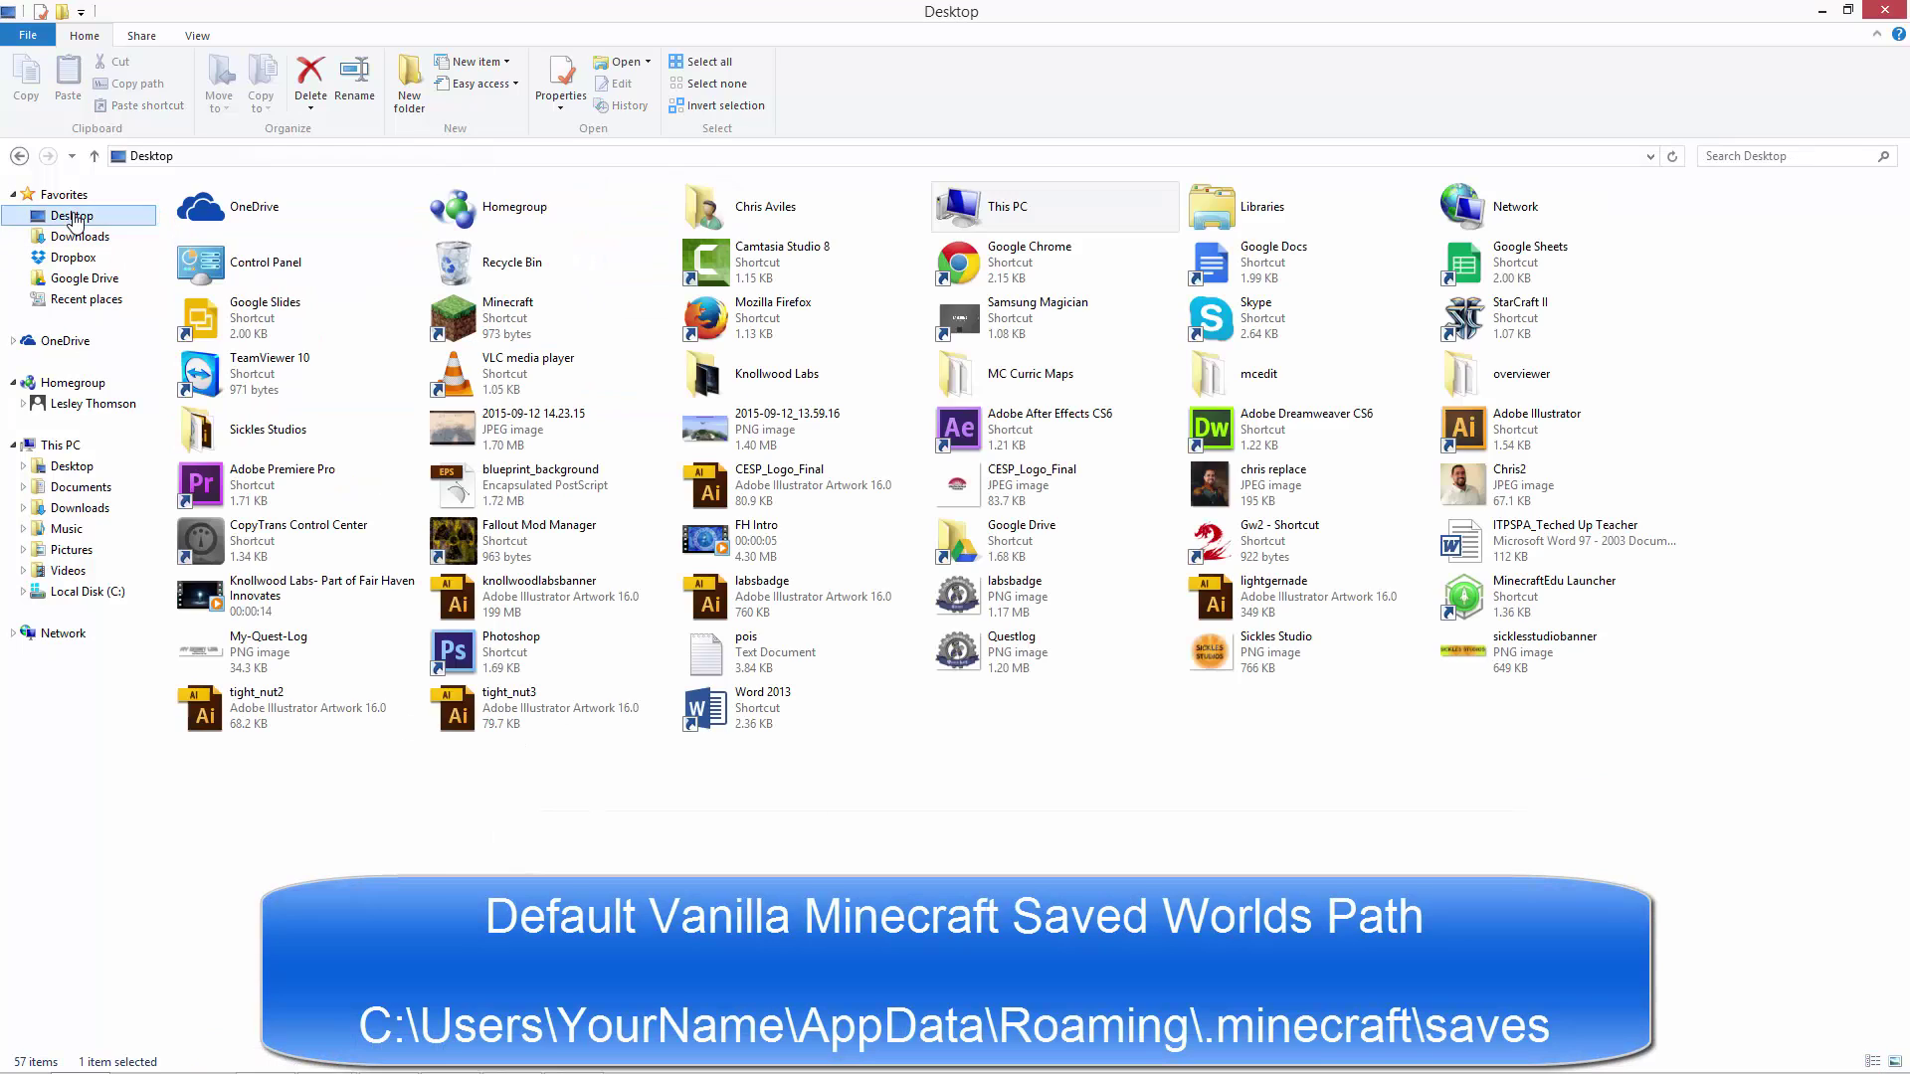
pyautogui.doubleClick(703, 224)
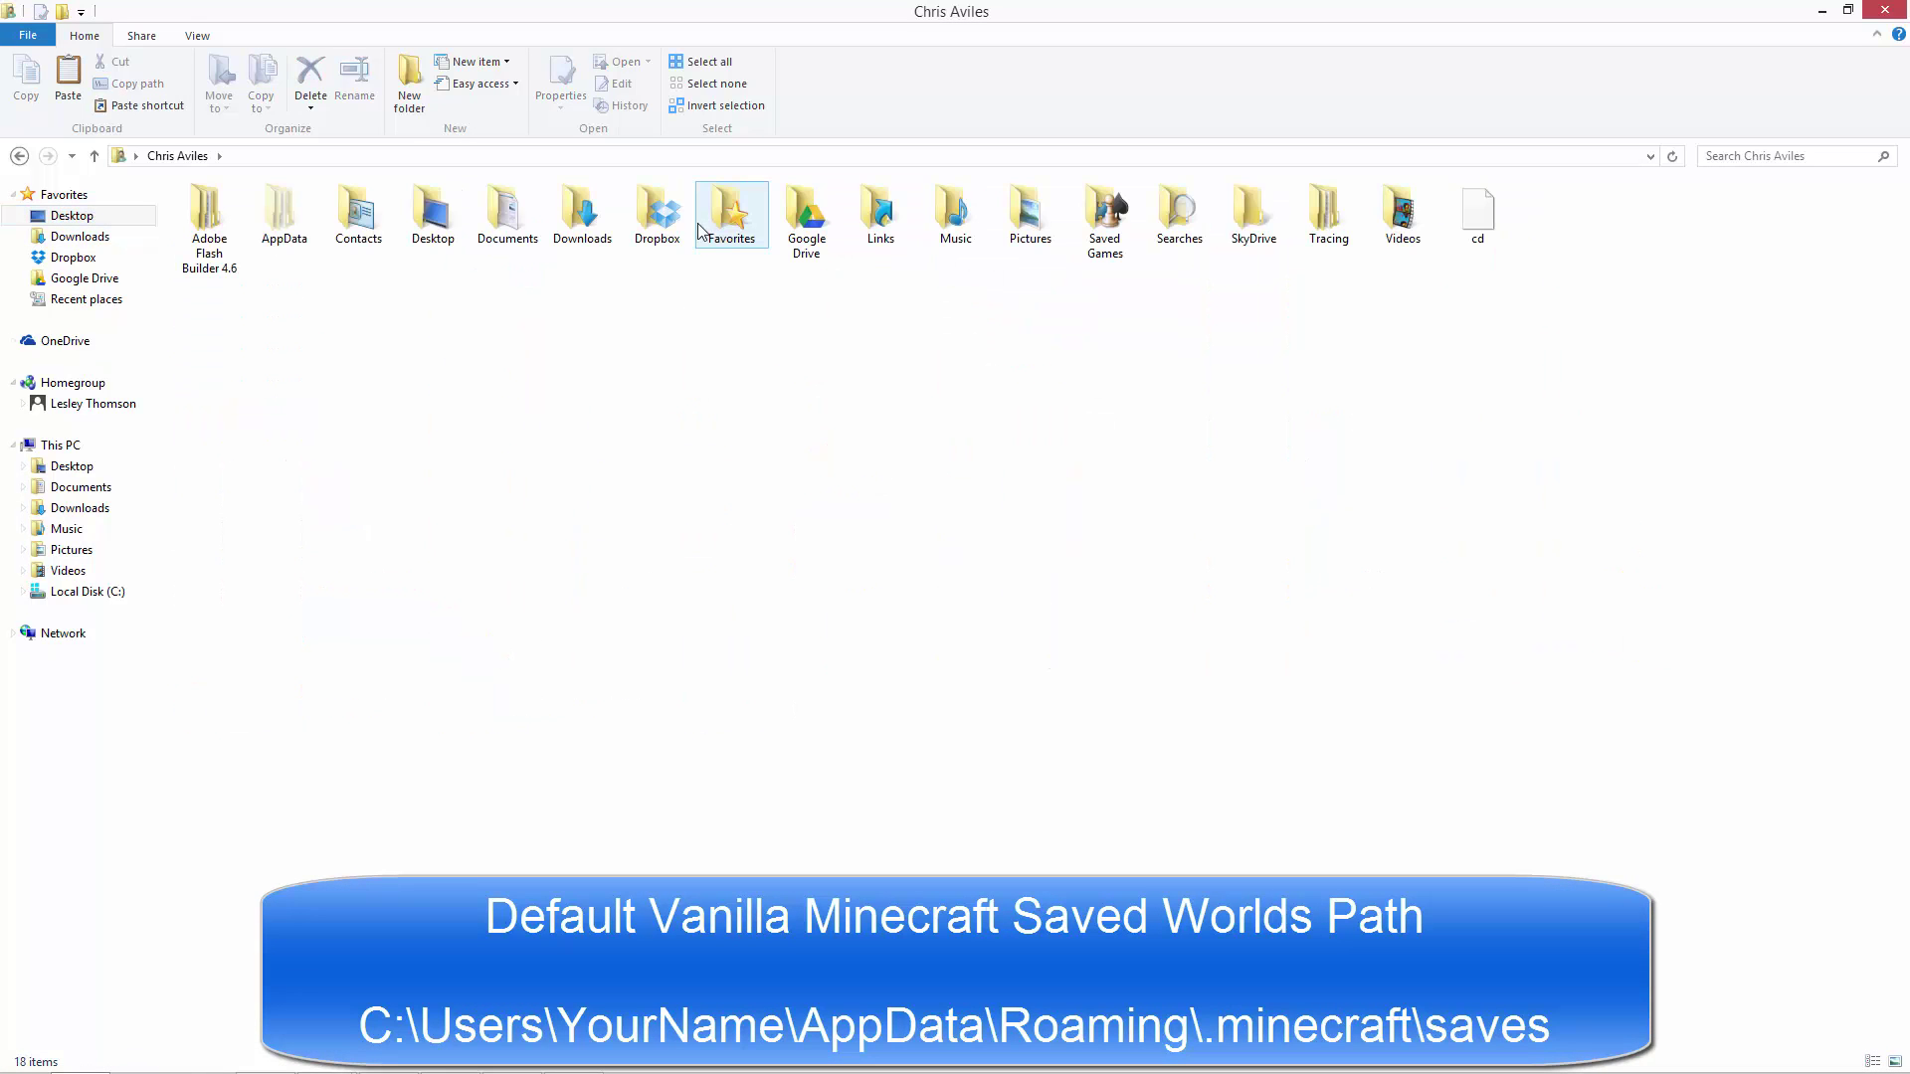
pyautogui.doubleClick(300, 229)
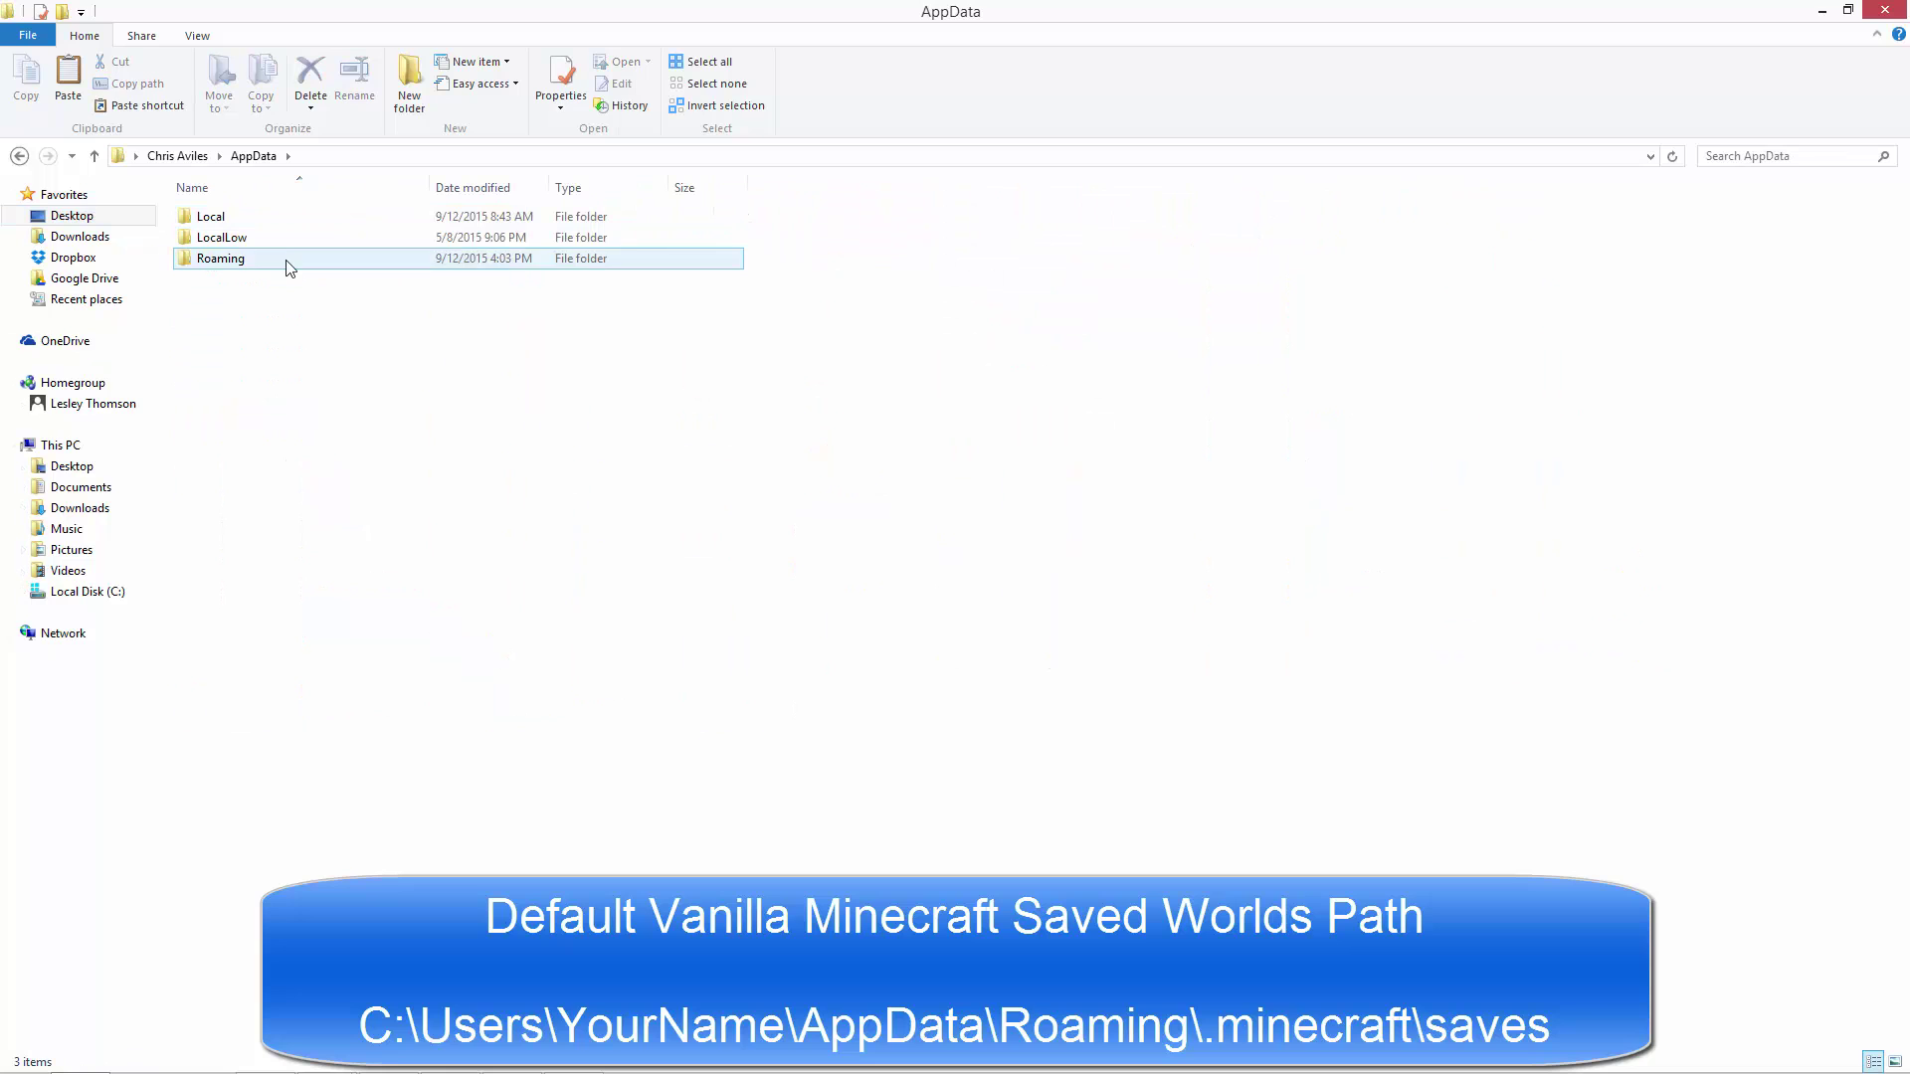
pyautogui.doubleClick(289, 263)
pyautogui.doubleClick(240, 225)
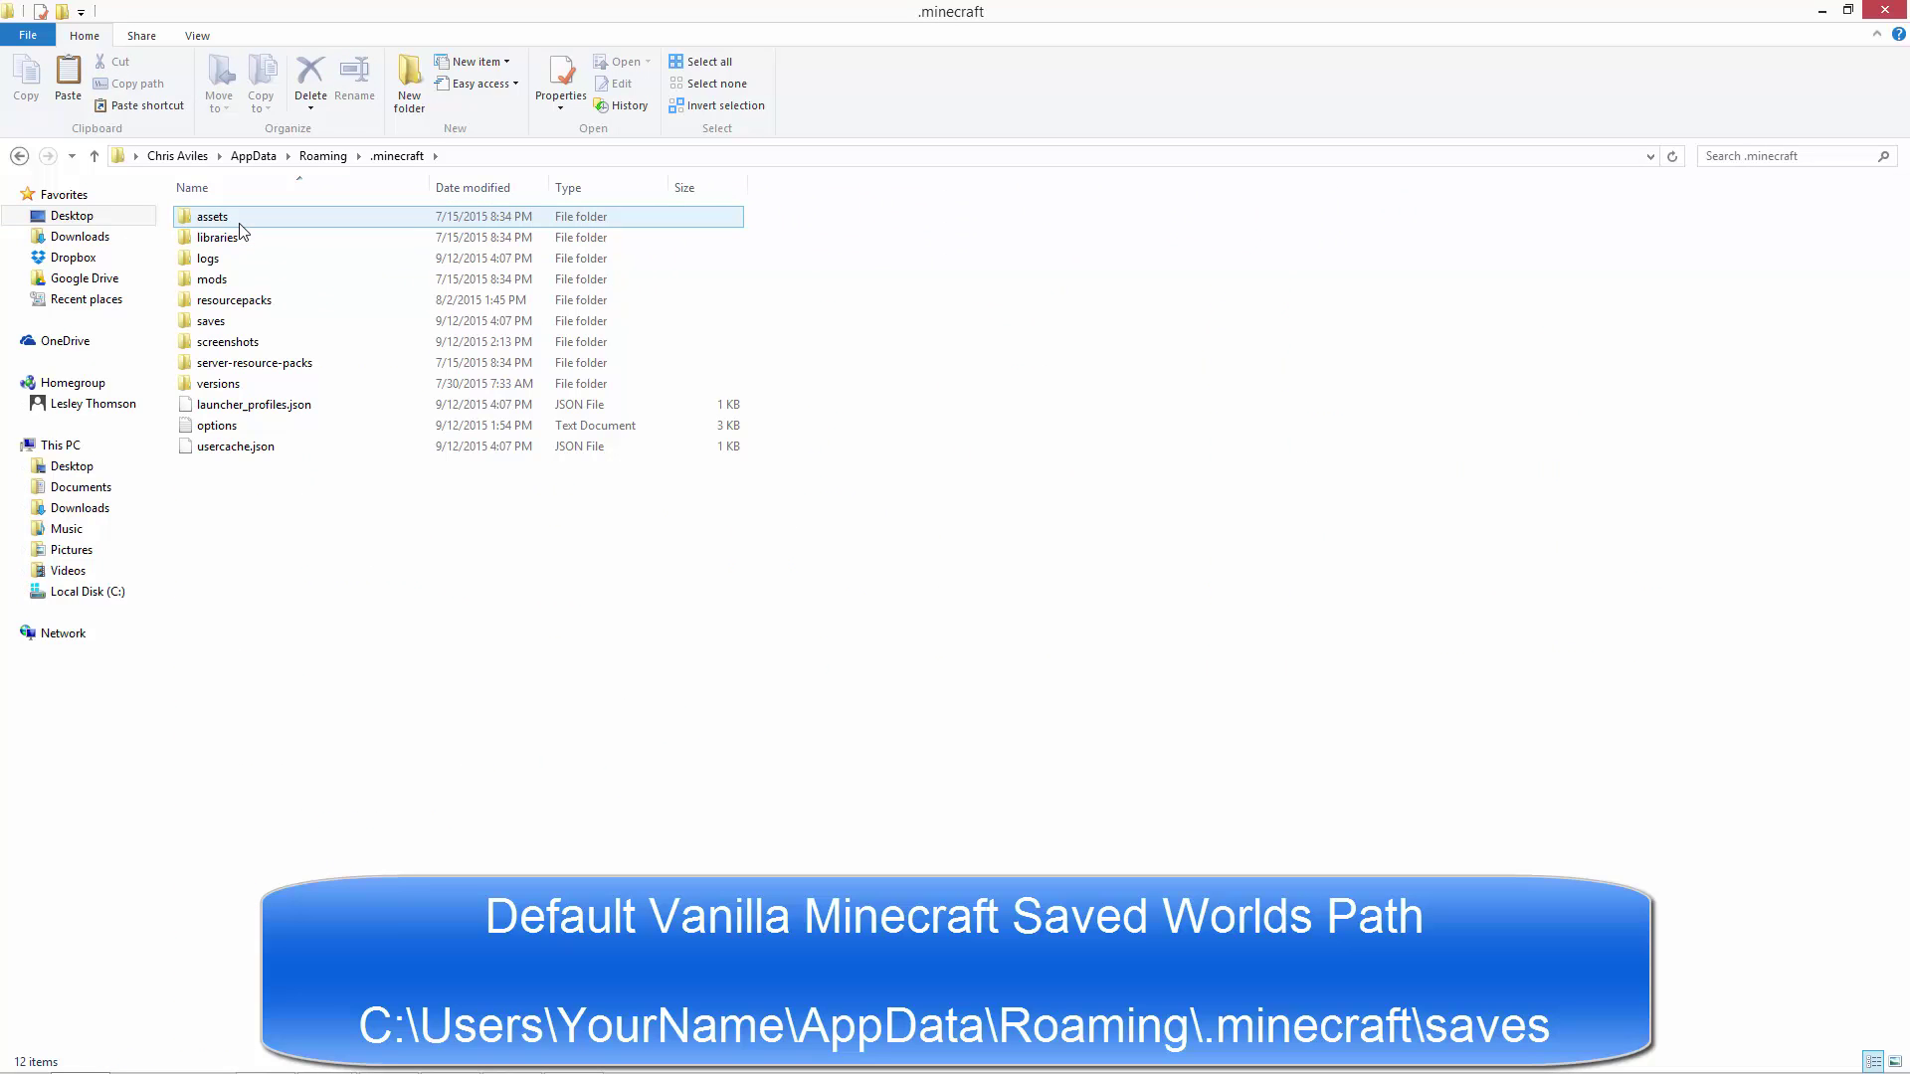
pyautogui.doubleClick(233, 322)
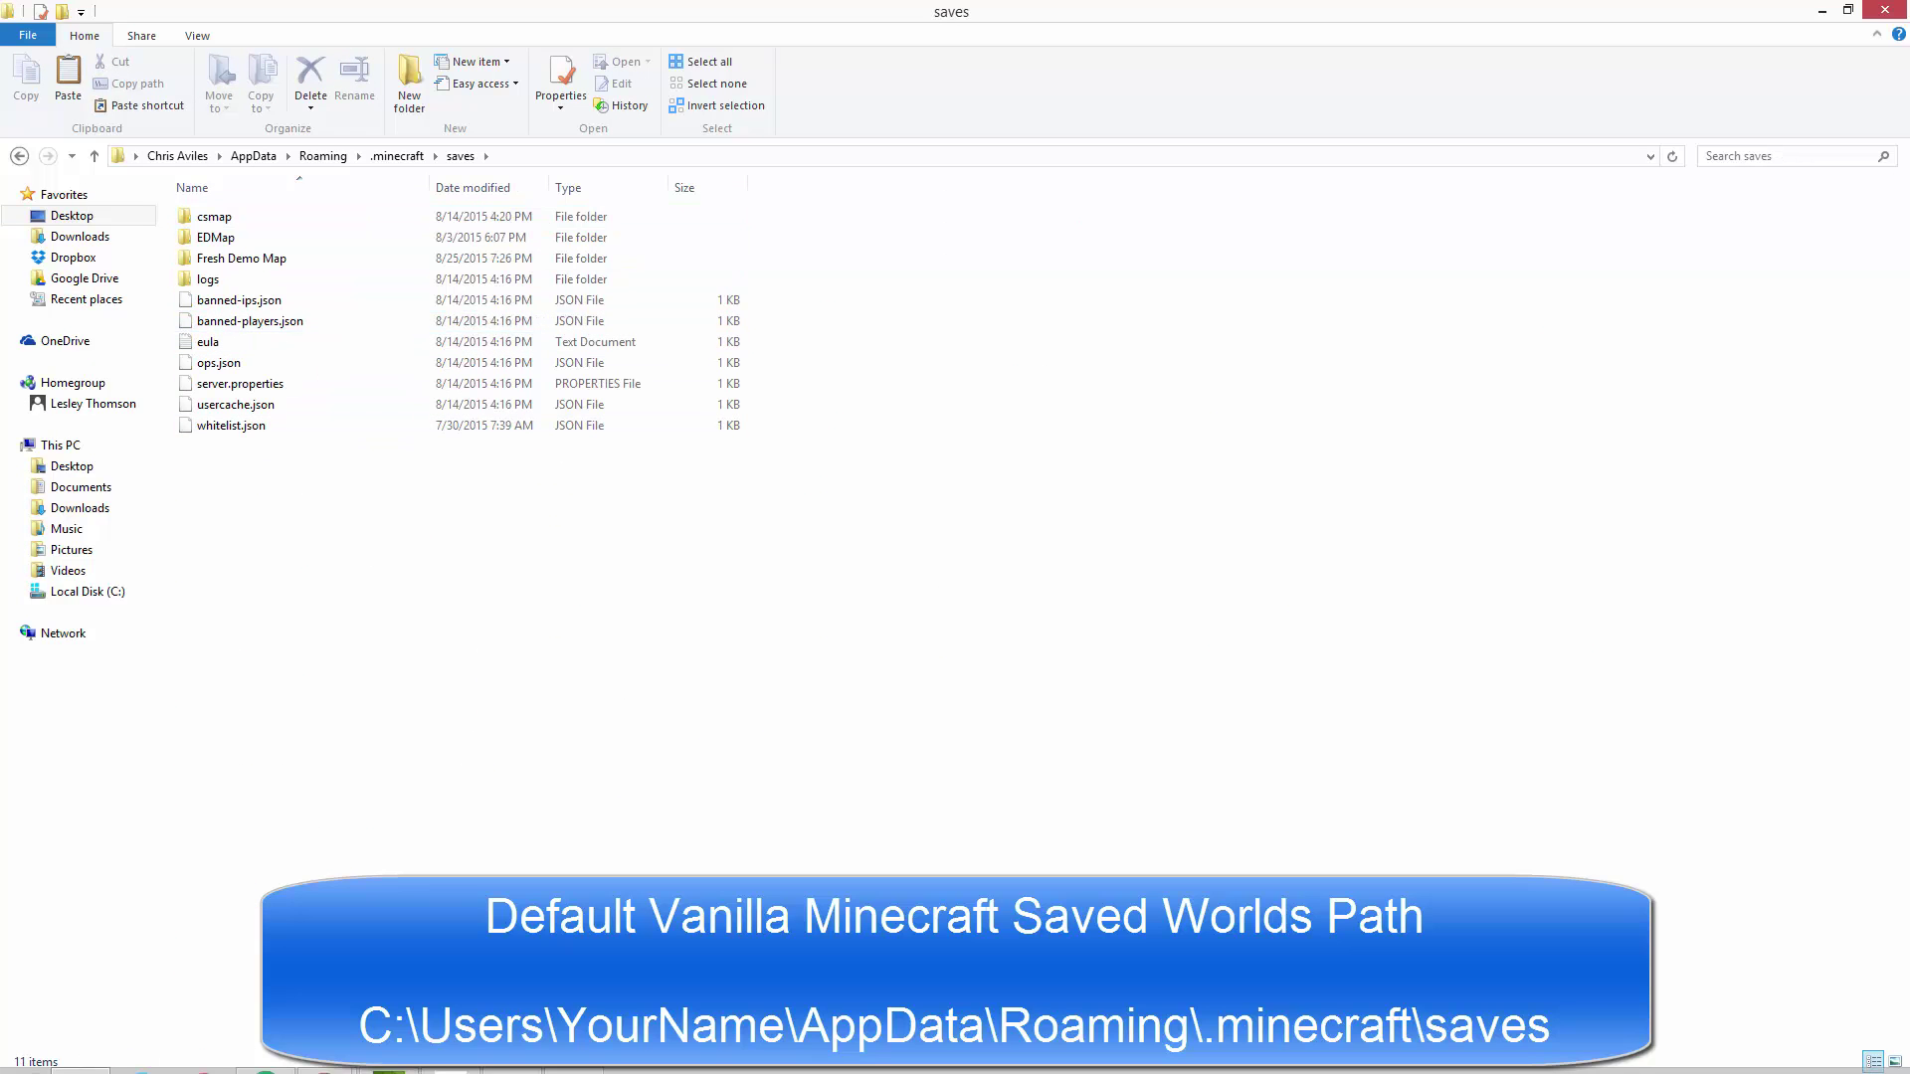
# Drag EDMap from the WinRAR archive into saves and cancel the replace prompt
pyautogui.click(565, 1069)
pyautogui.moveTo(490, 335); pyautogui.dragTo(299, 546)
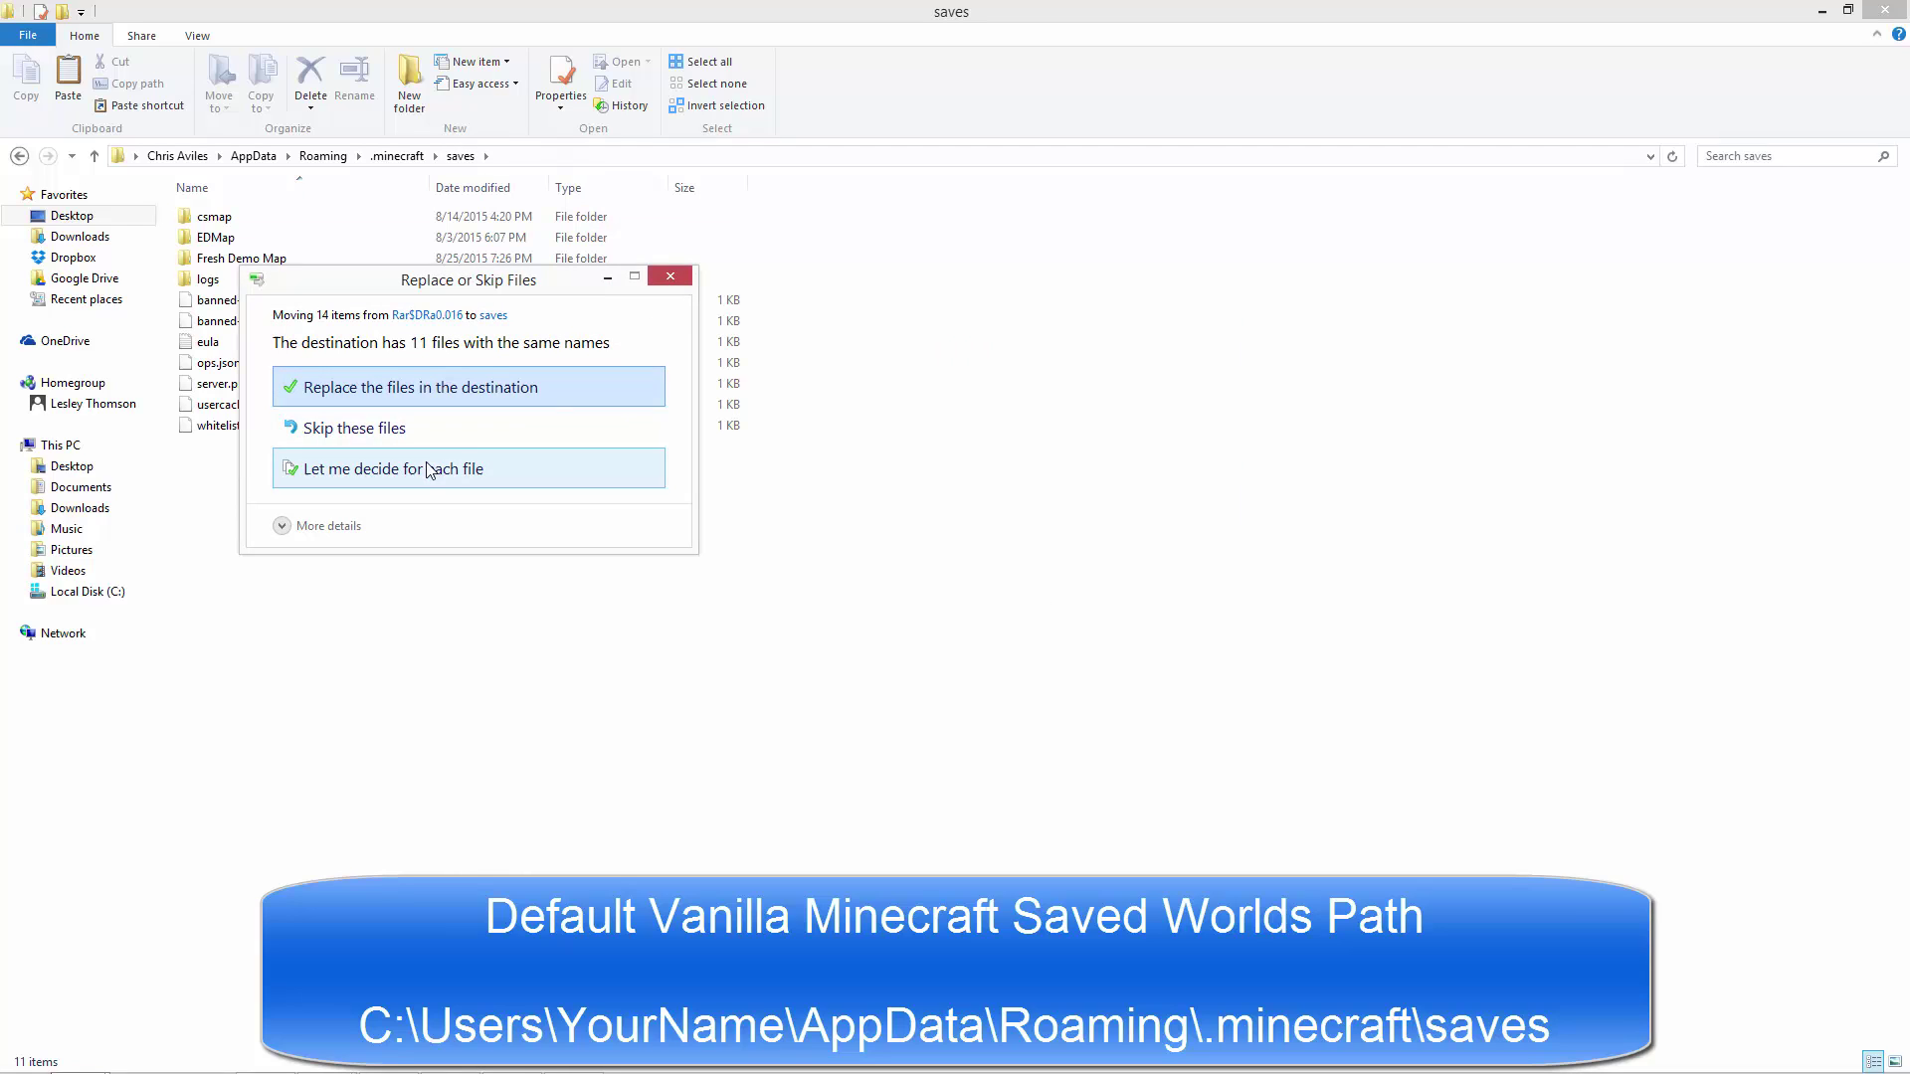
pyautogui.click(670, 287)
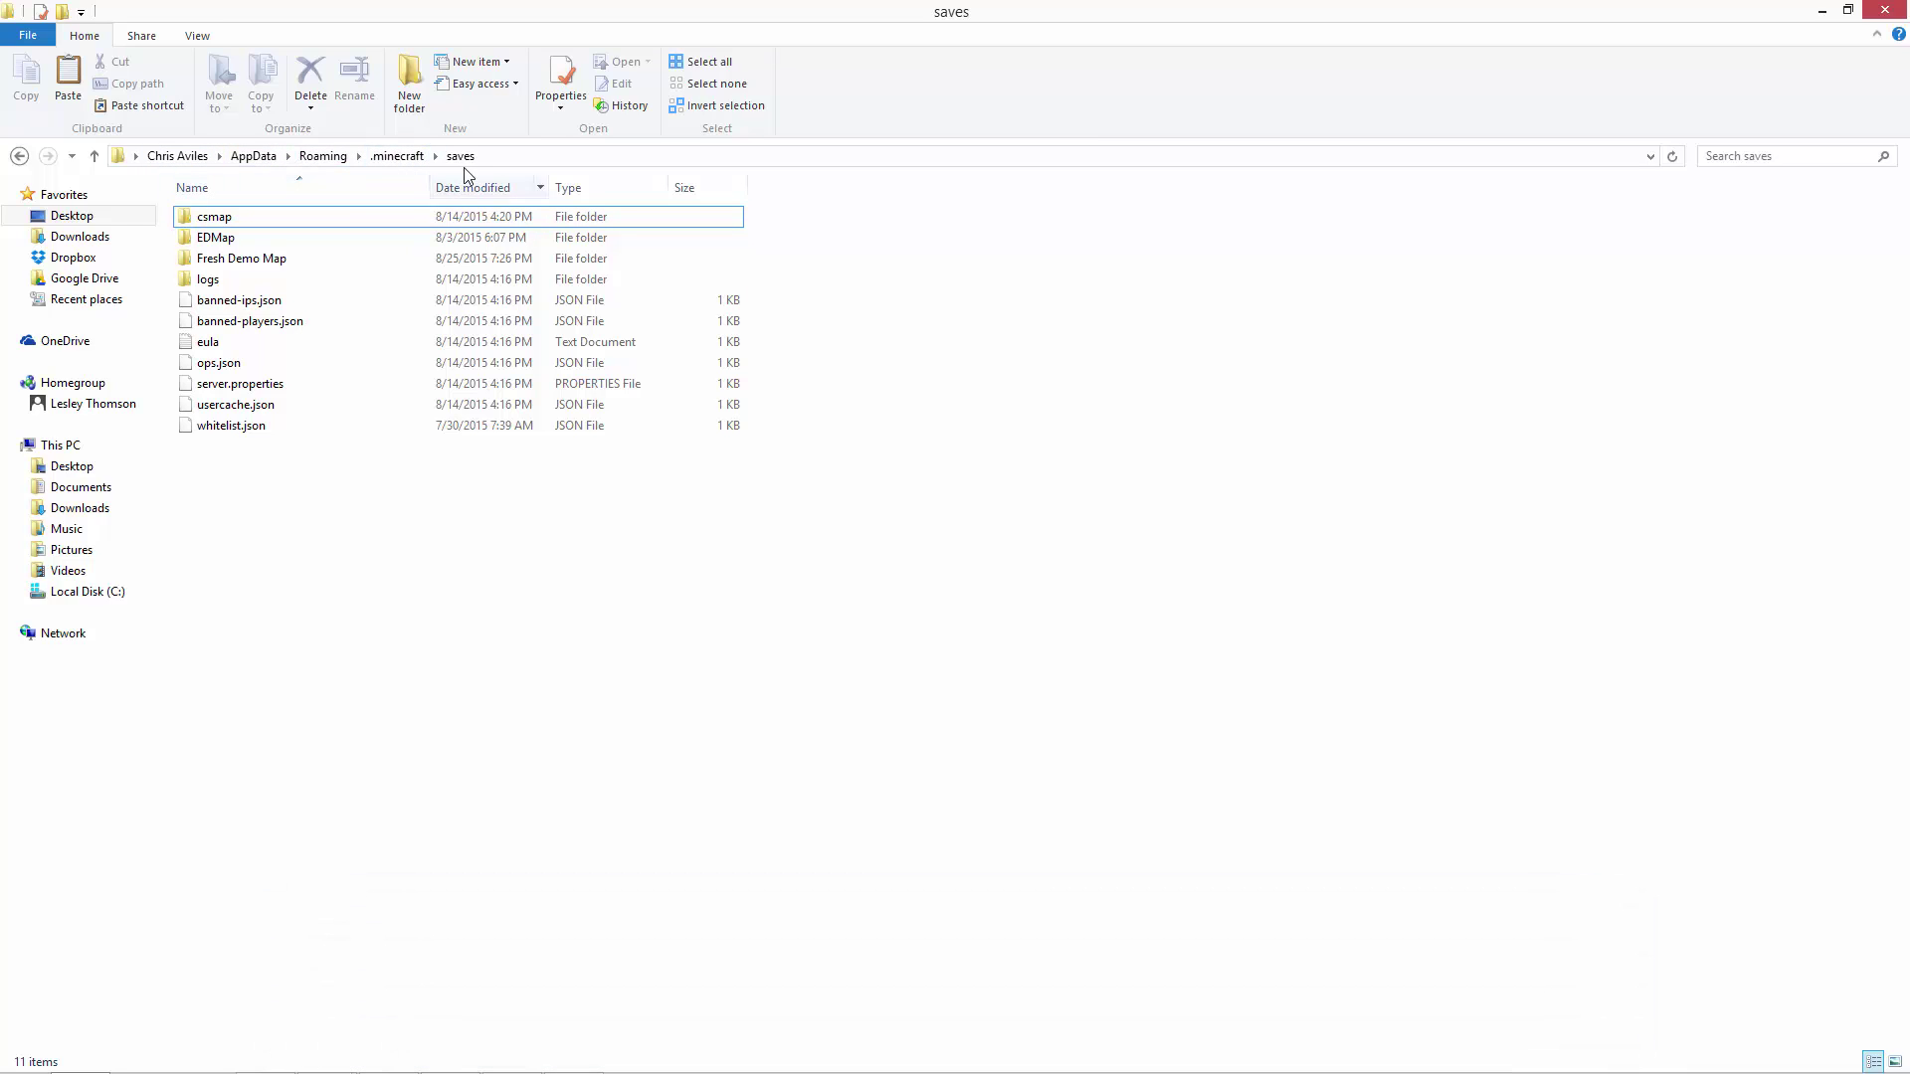
# Browse to This PC > Local Disk (C:) and select the minecraftedu folder
pyautogui.click(254, 259)
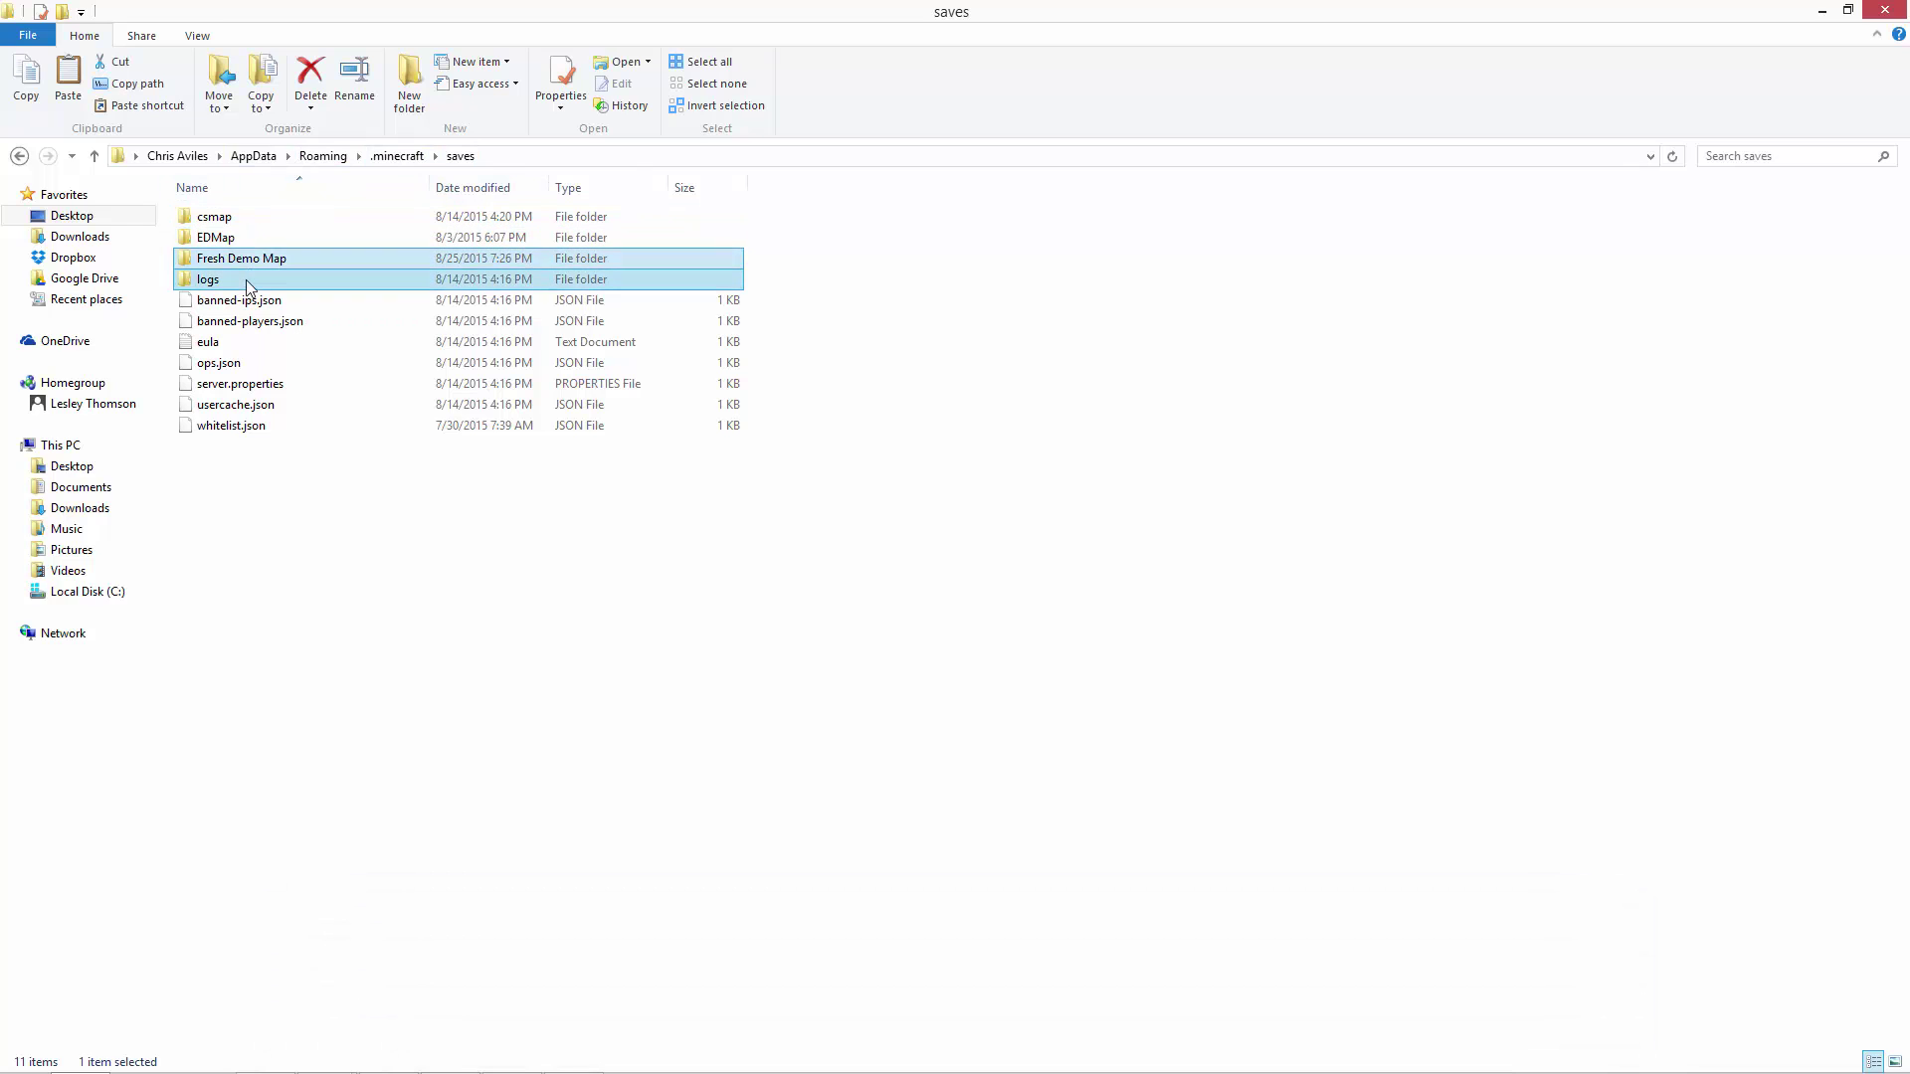
pyautogui.click(239, 219)
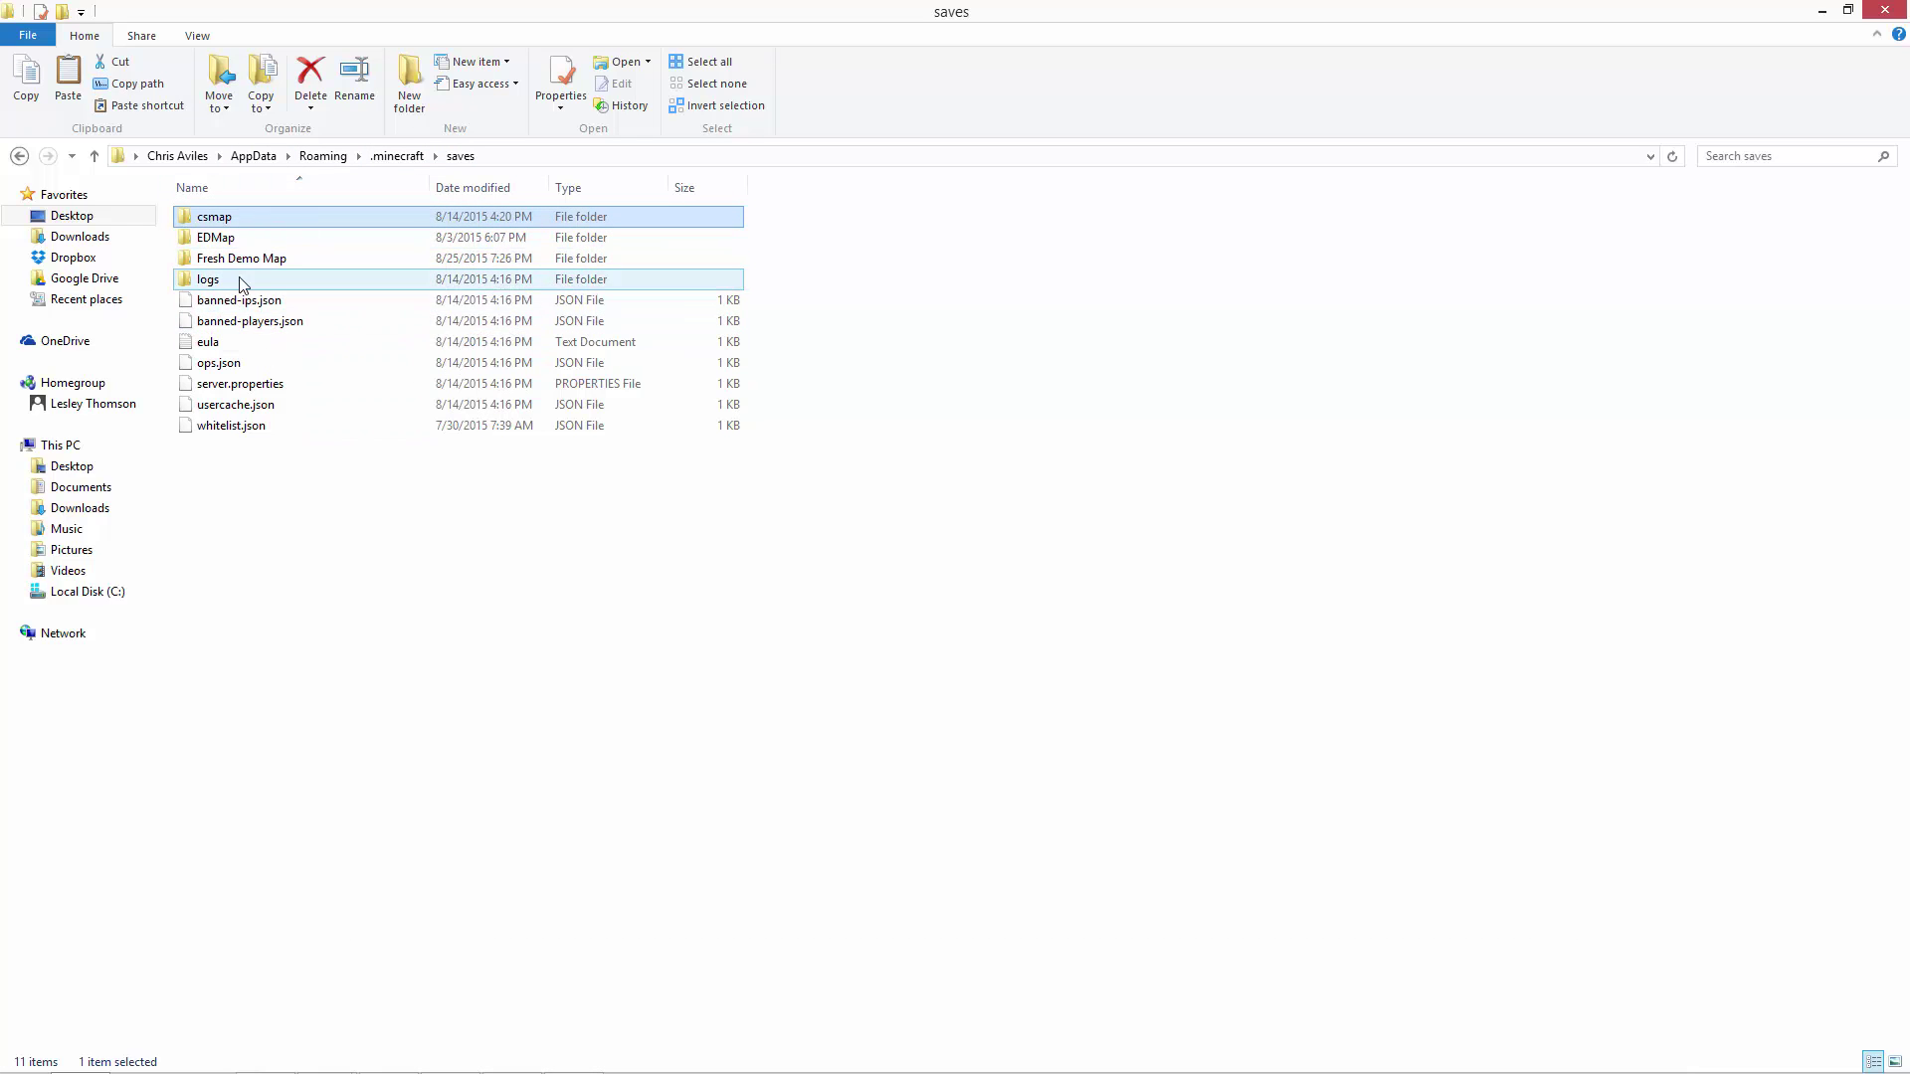
pyautogui.click(68, 447)
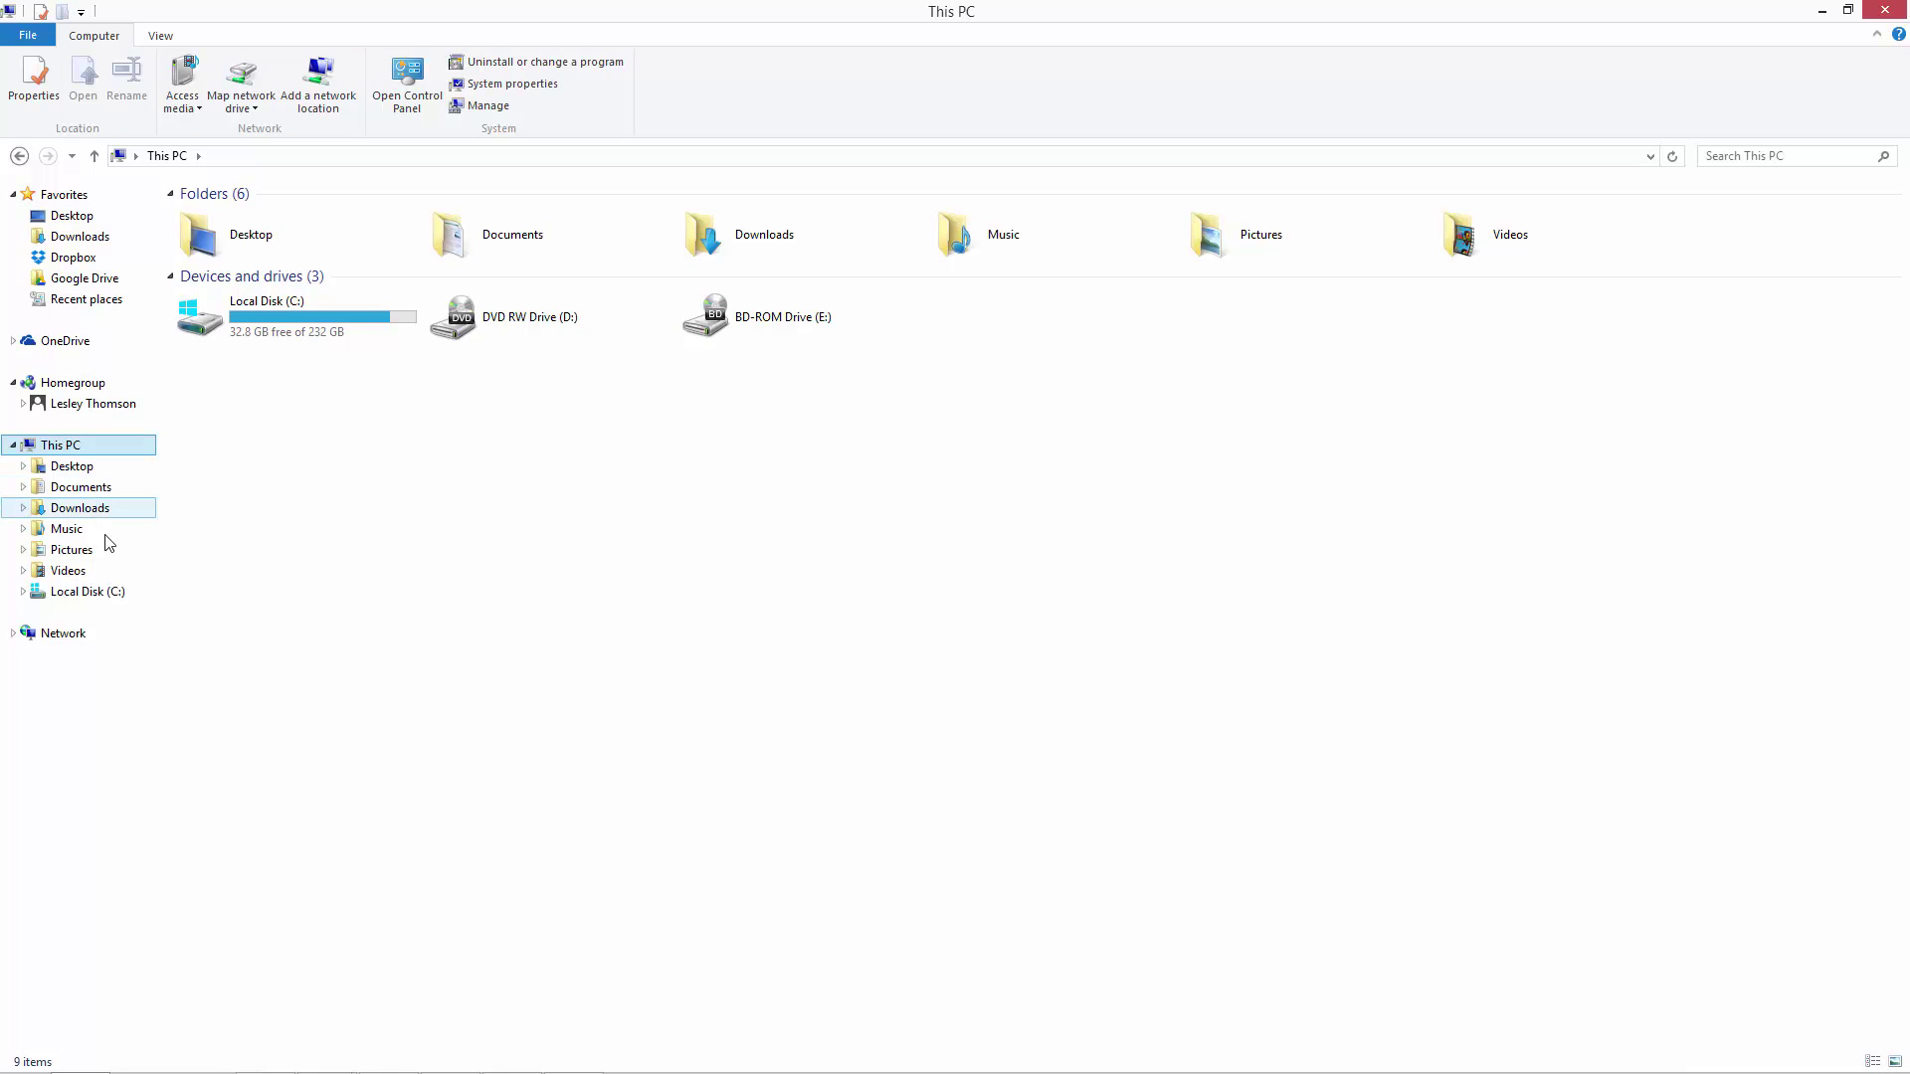
pyautogui.click(88, 592)
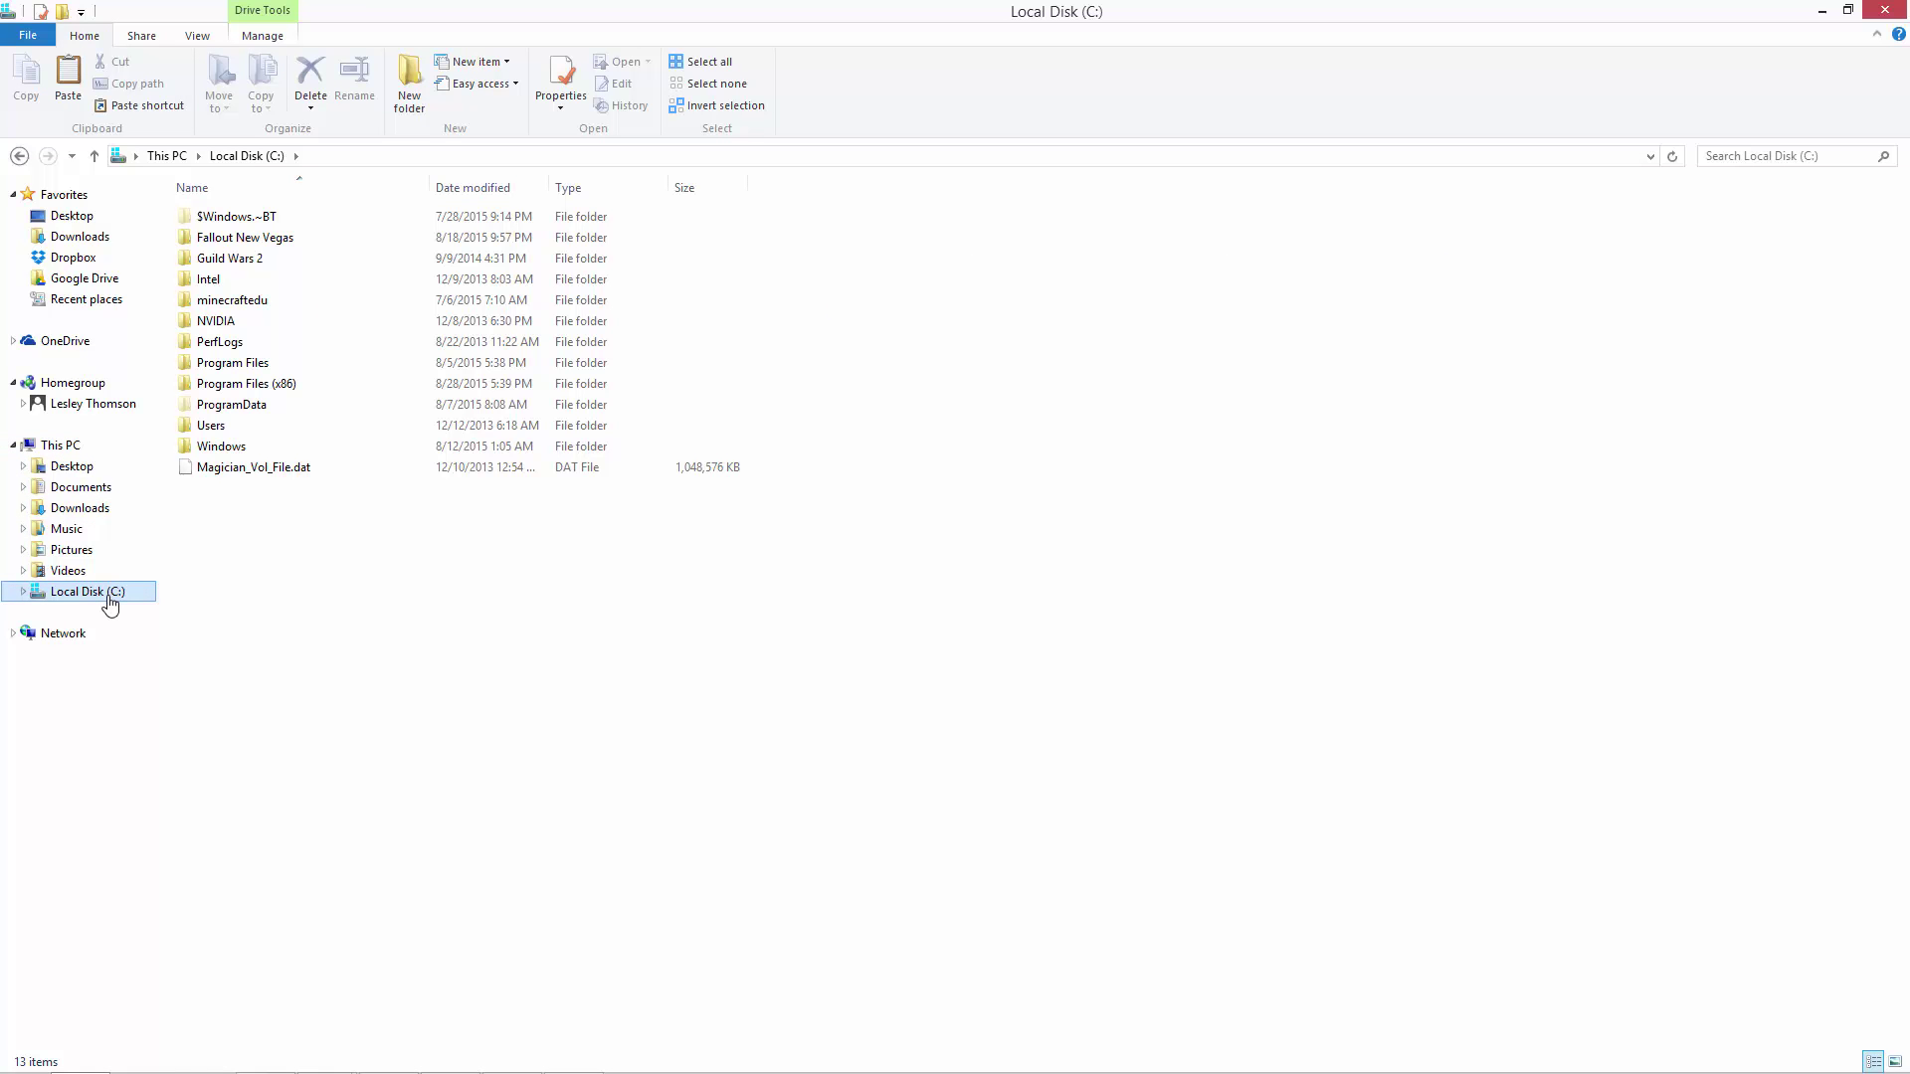
pyautogui.click(224, 309)
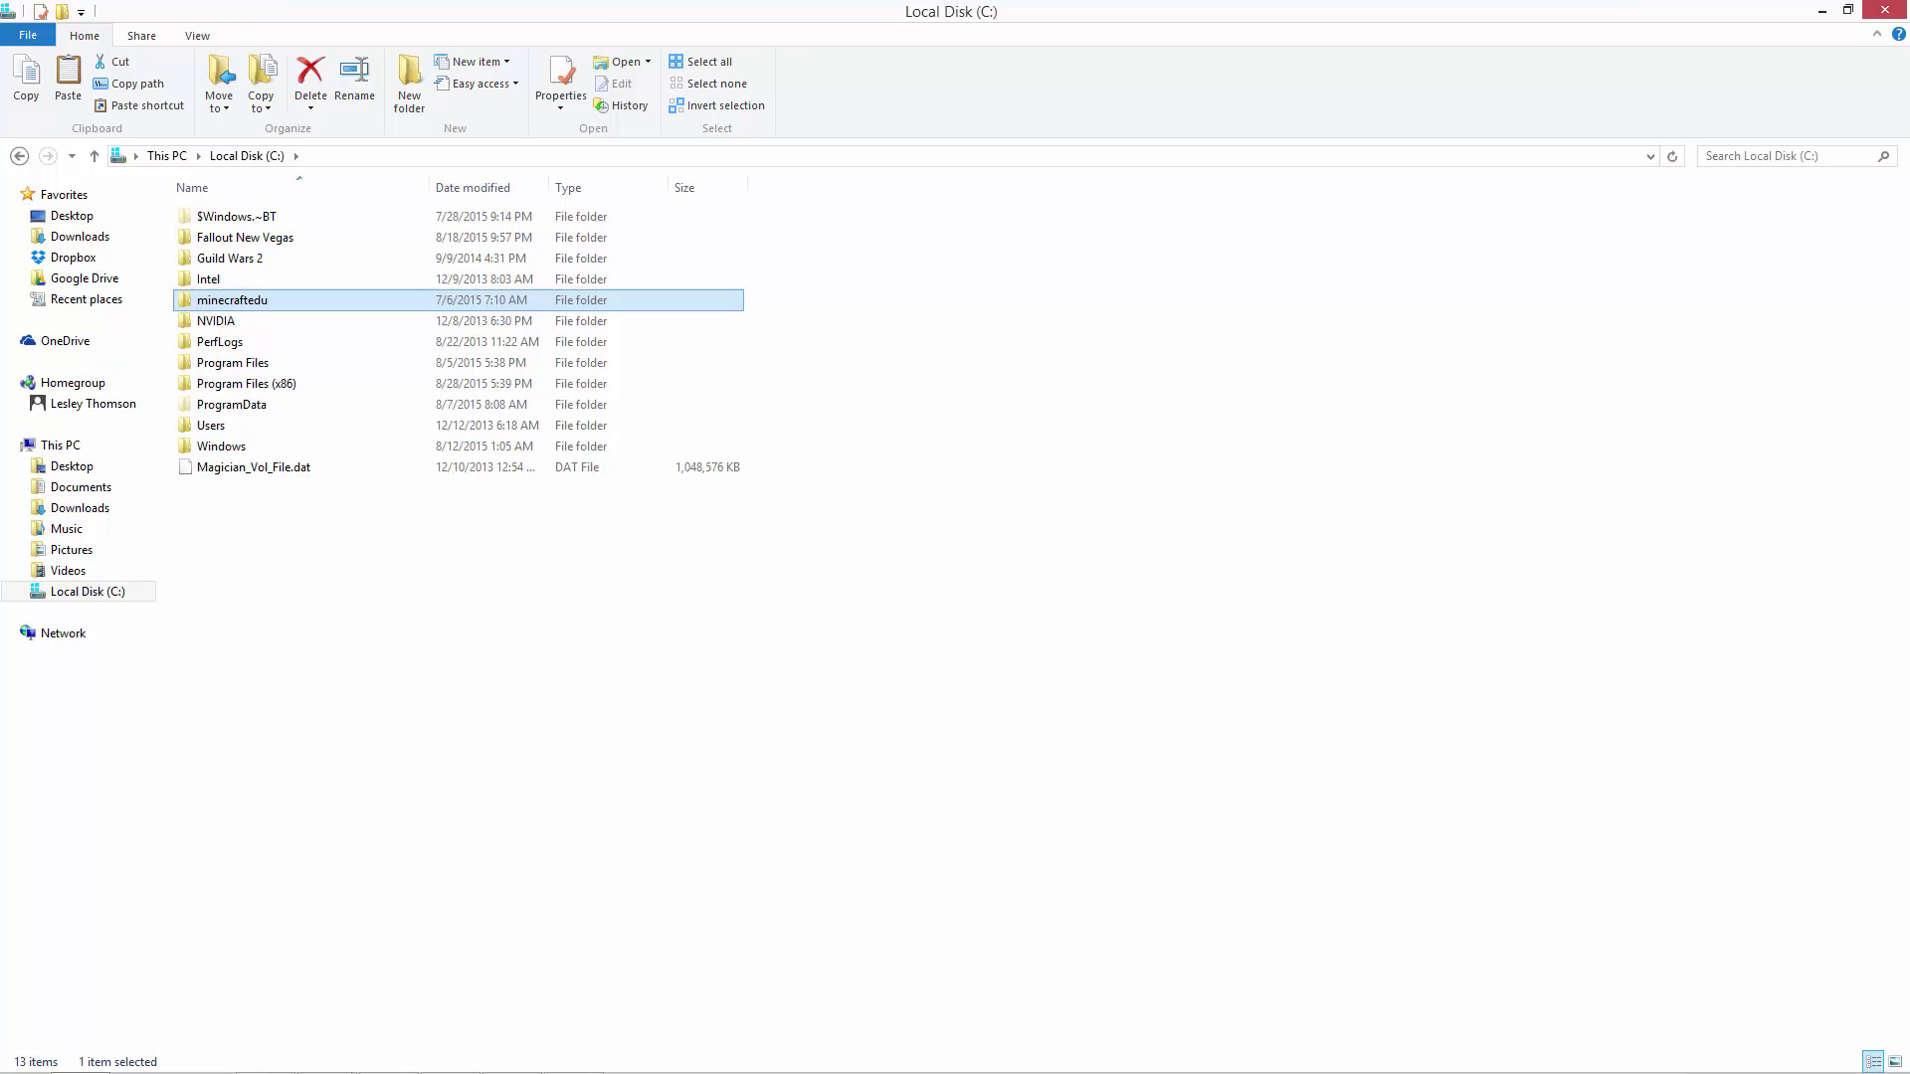
# Close the WinRAR archive window from its taskbar button
pyautogui.moveTo(235, 1063)
pyautogui.click(573, 1055)
pyautogui.rightClick(573, 1054)
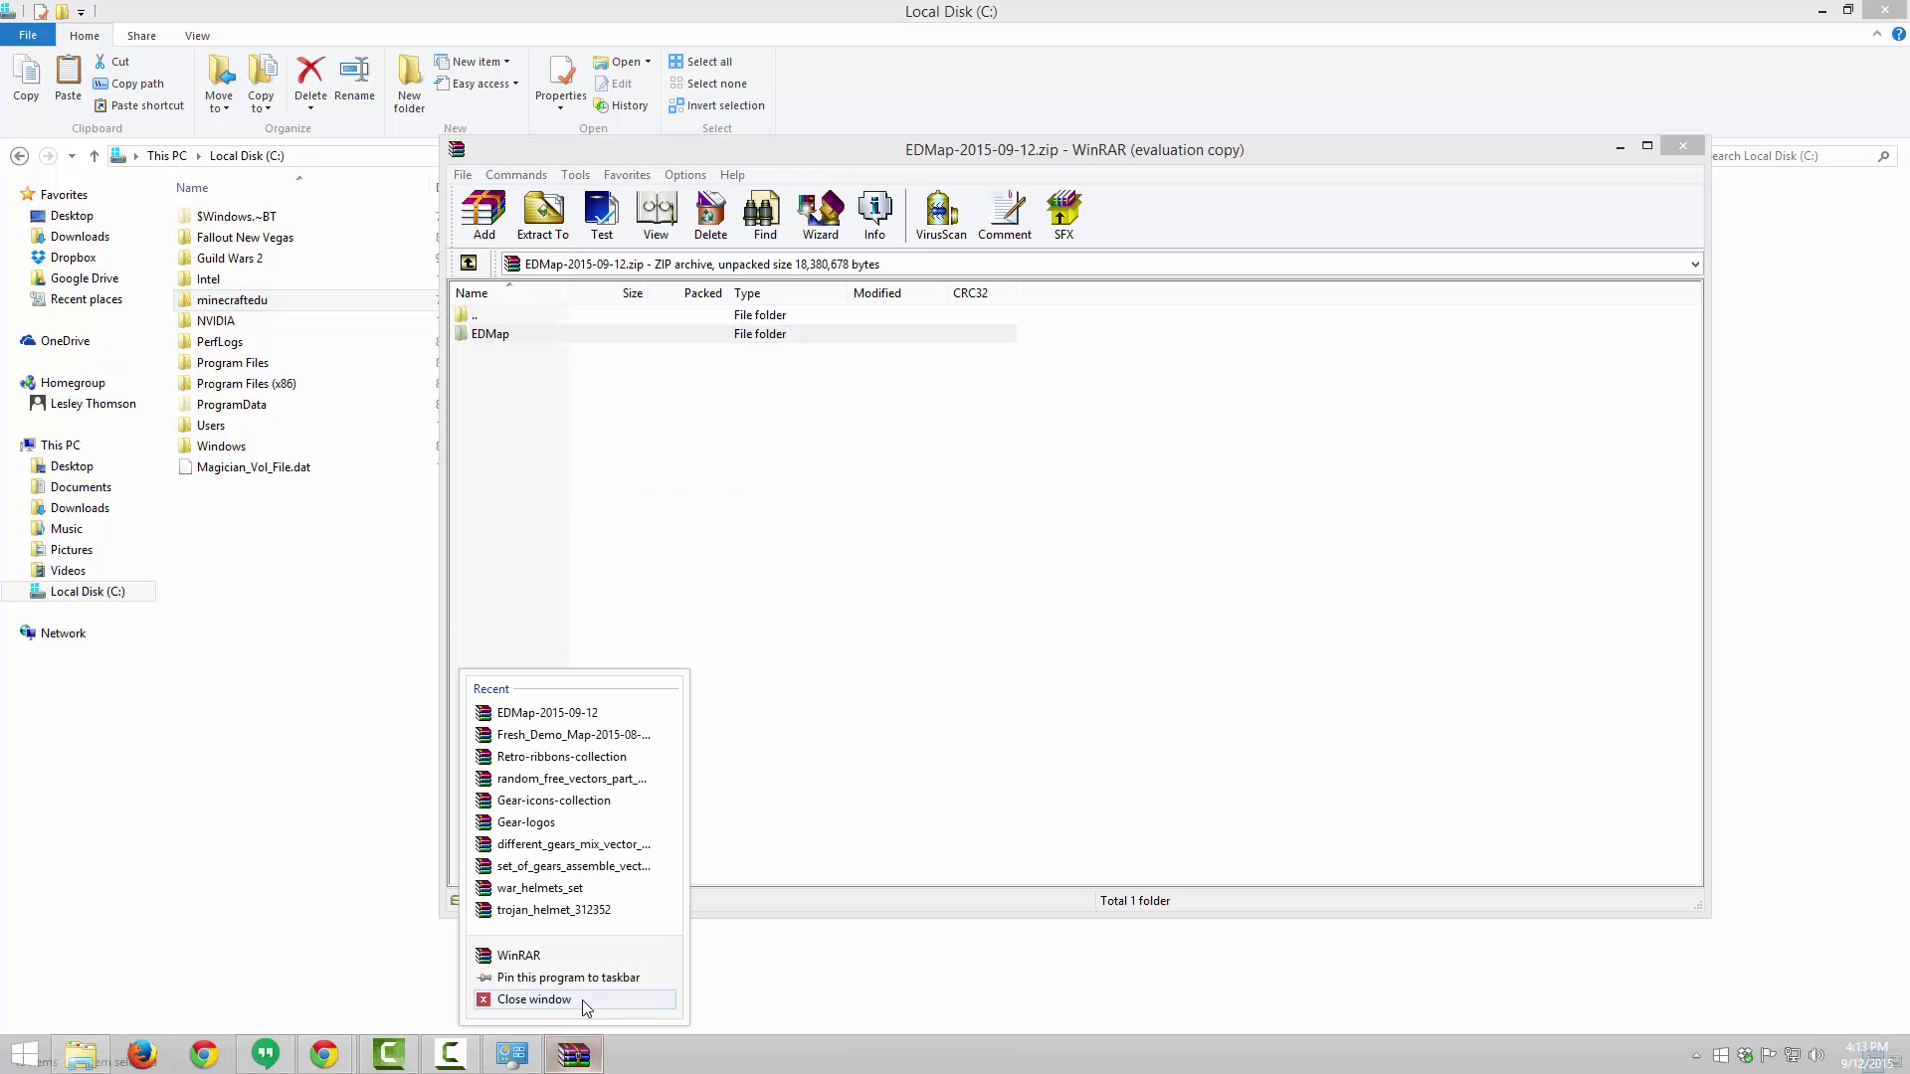
pyautogui.click(582, 999)
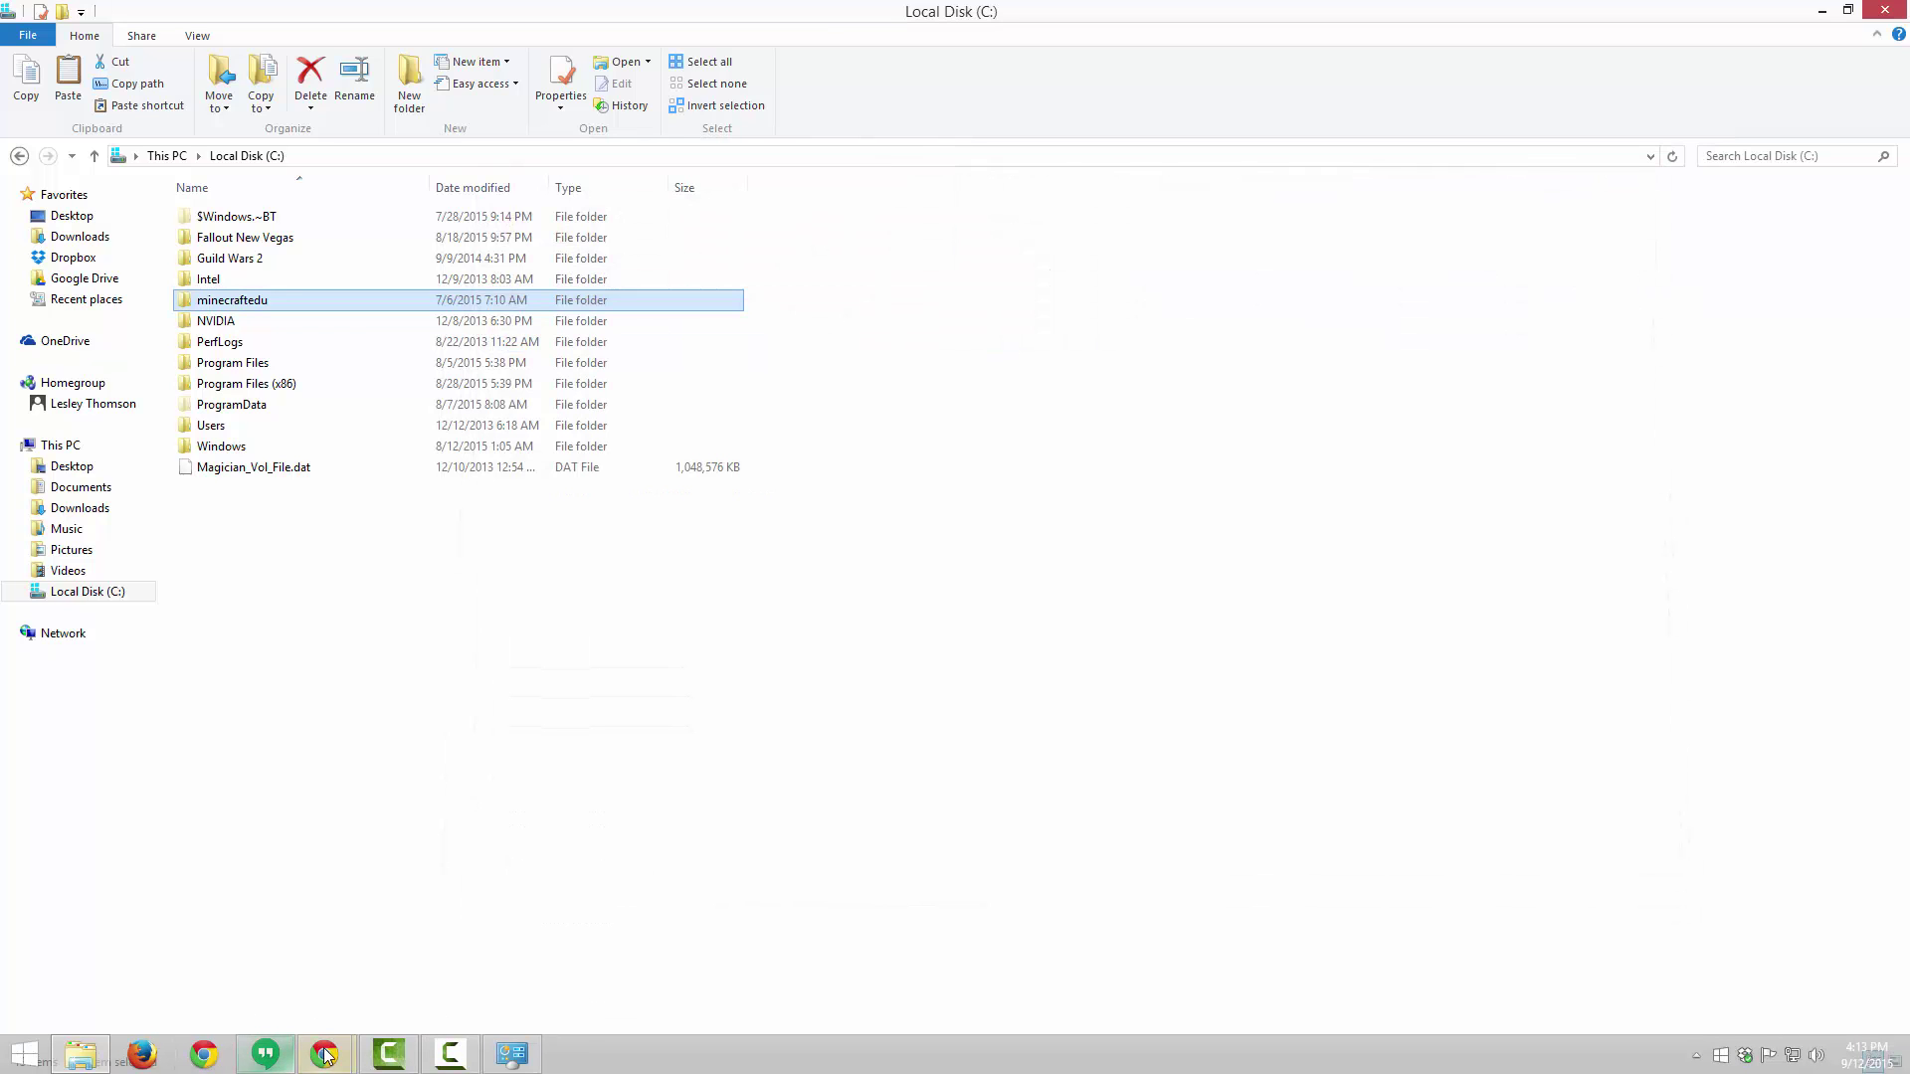
# Back in Google Drive, remove the EDMap folder from My Drive
pyautogui.moveTo(214, 1058)
pyautogui.click(283, 901)
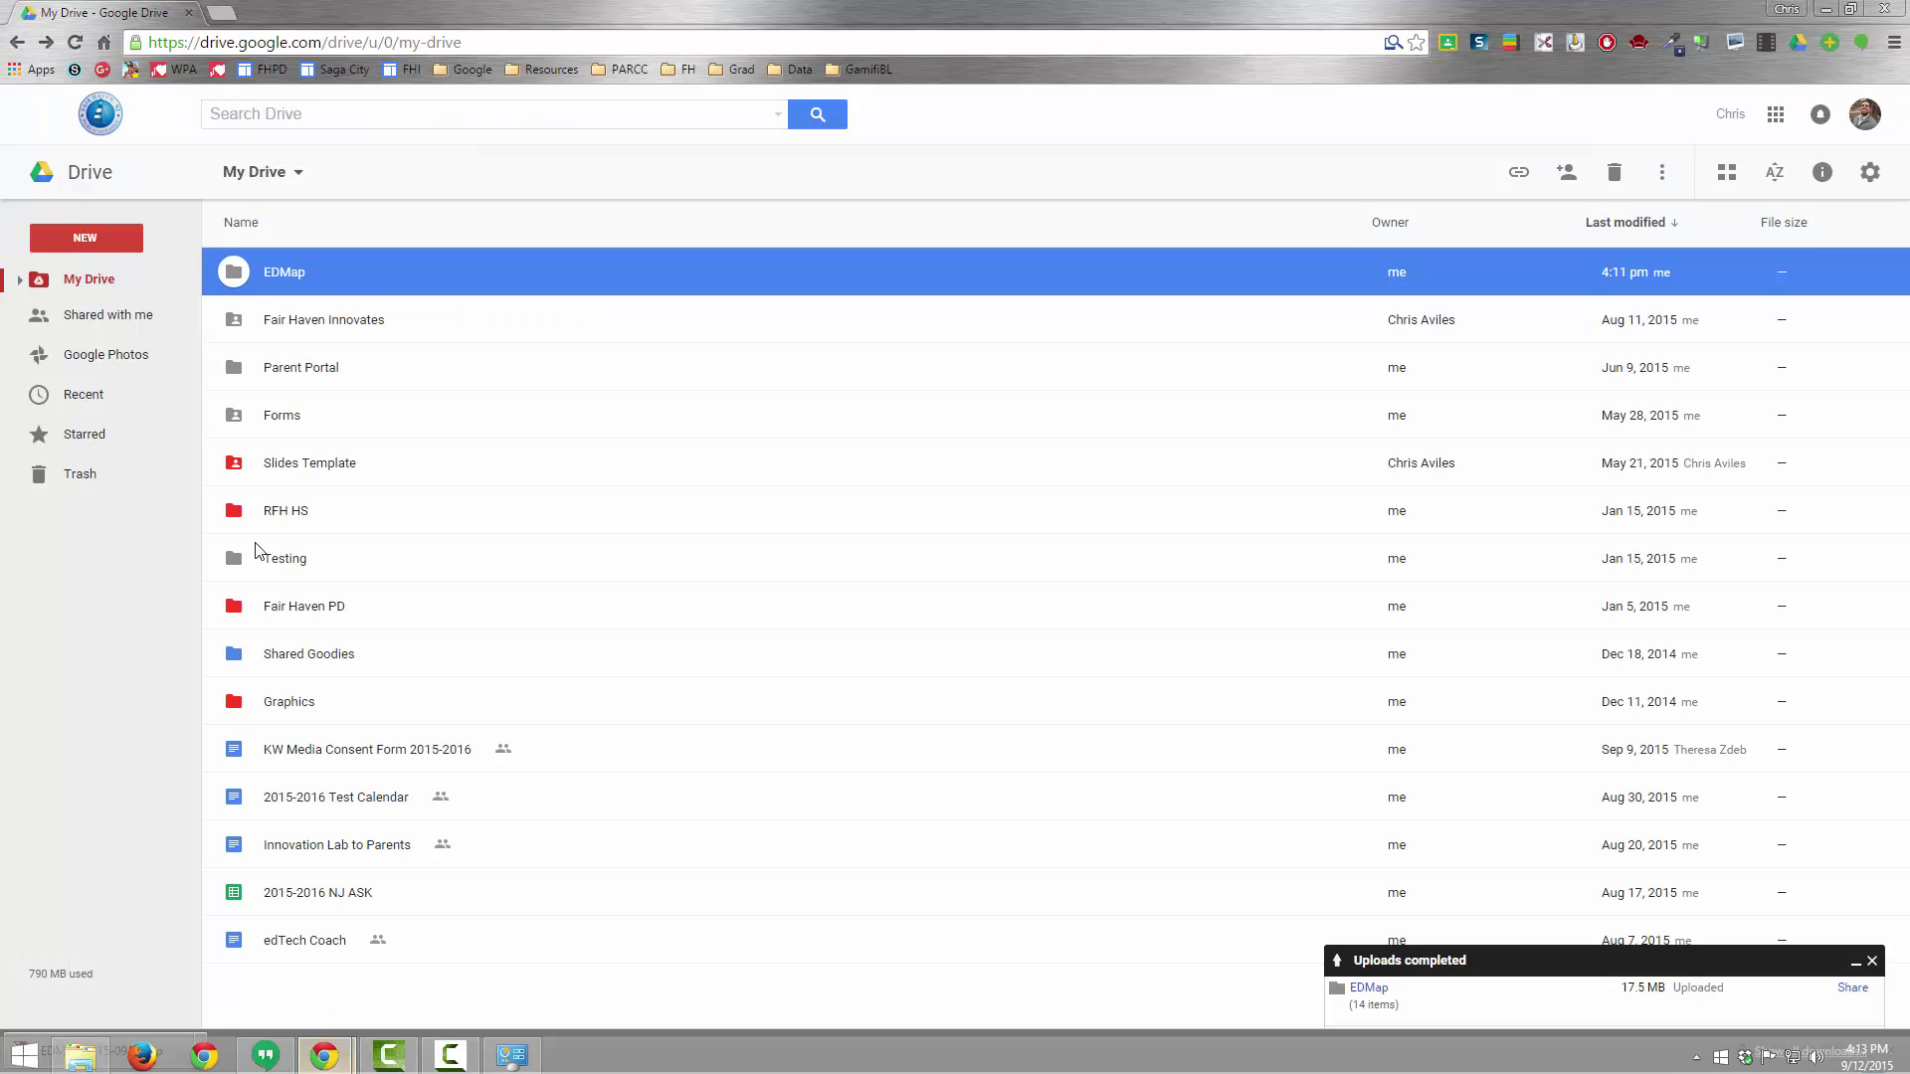
pyautogui.rightClick(270, 275)
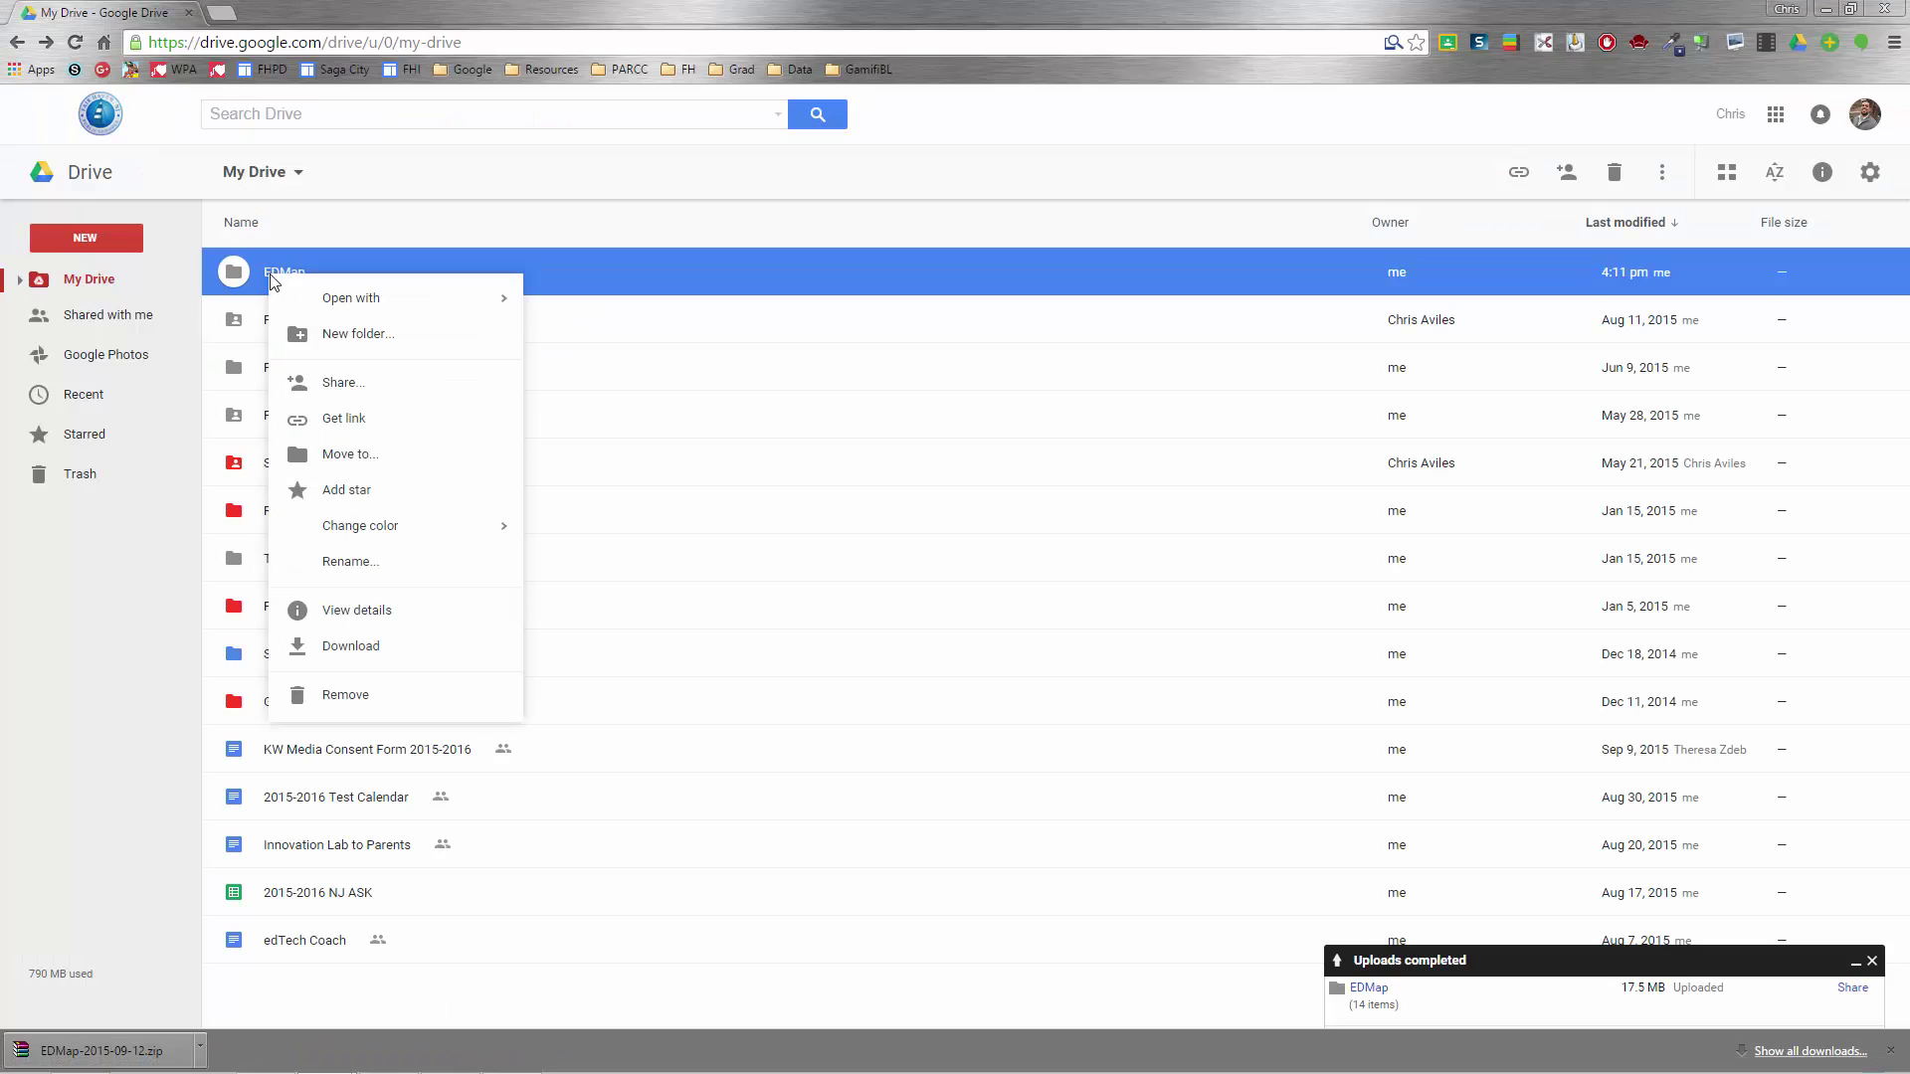
pyautogui.click(395, 698)
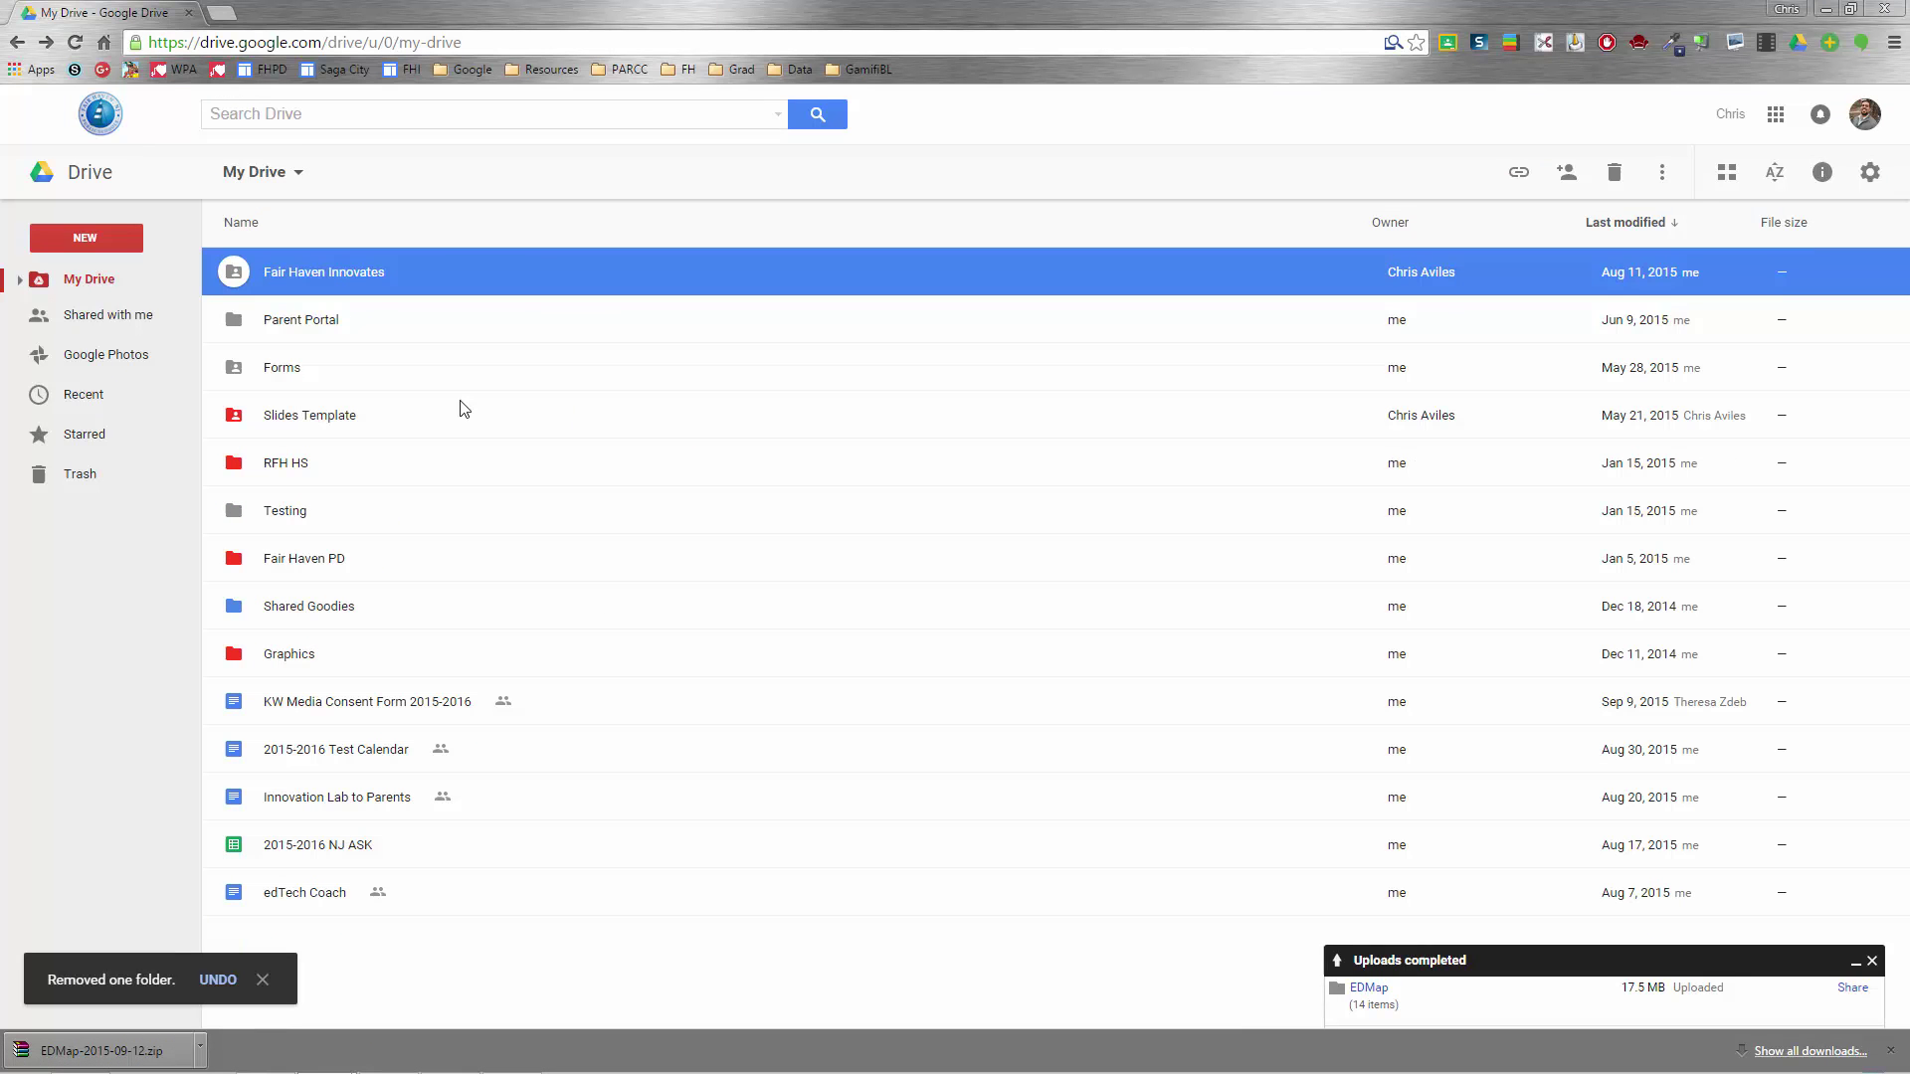
# Start a new folder upload and collapse the AppData branch in the folder chooser
pyautogui.click(117, 240)
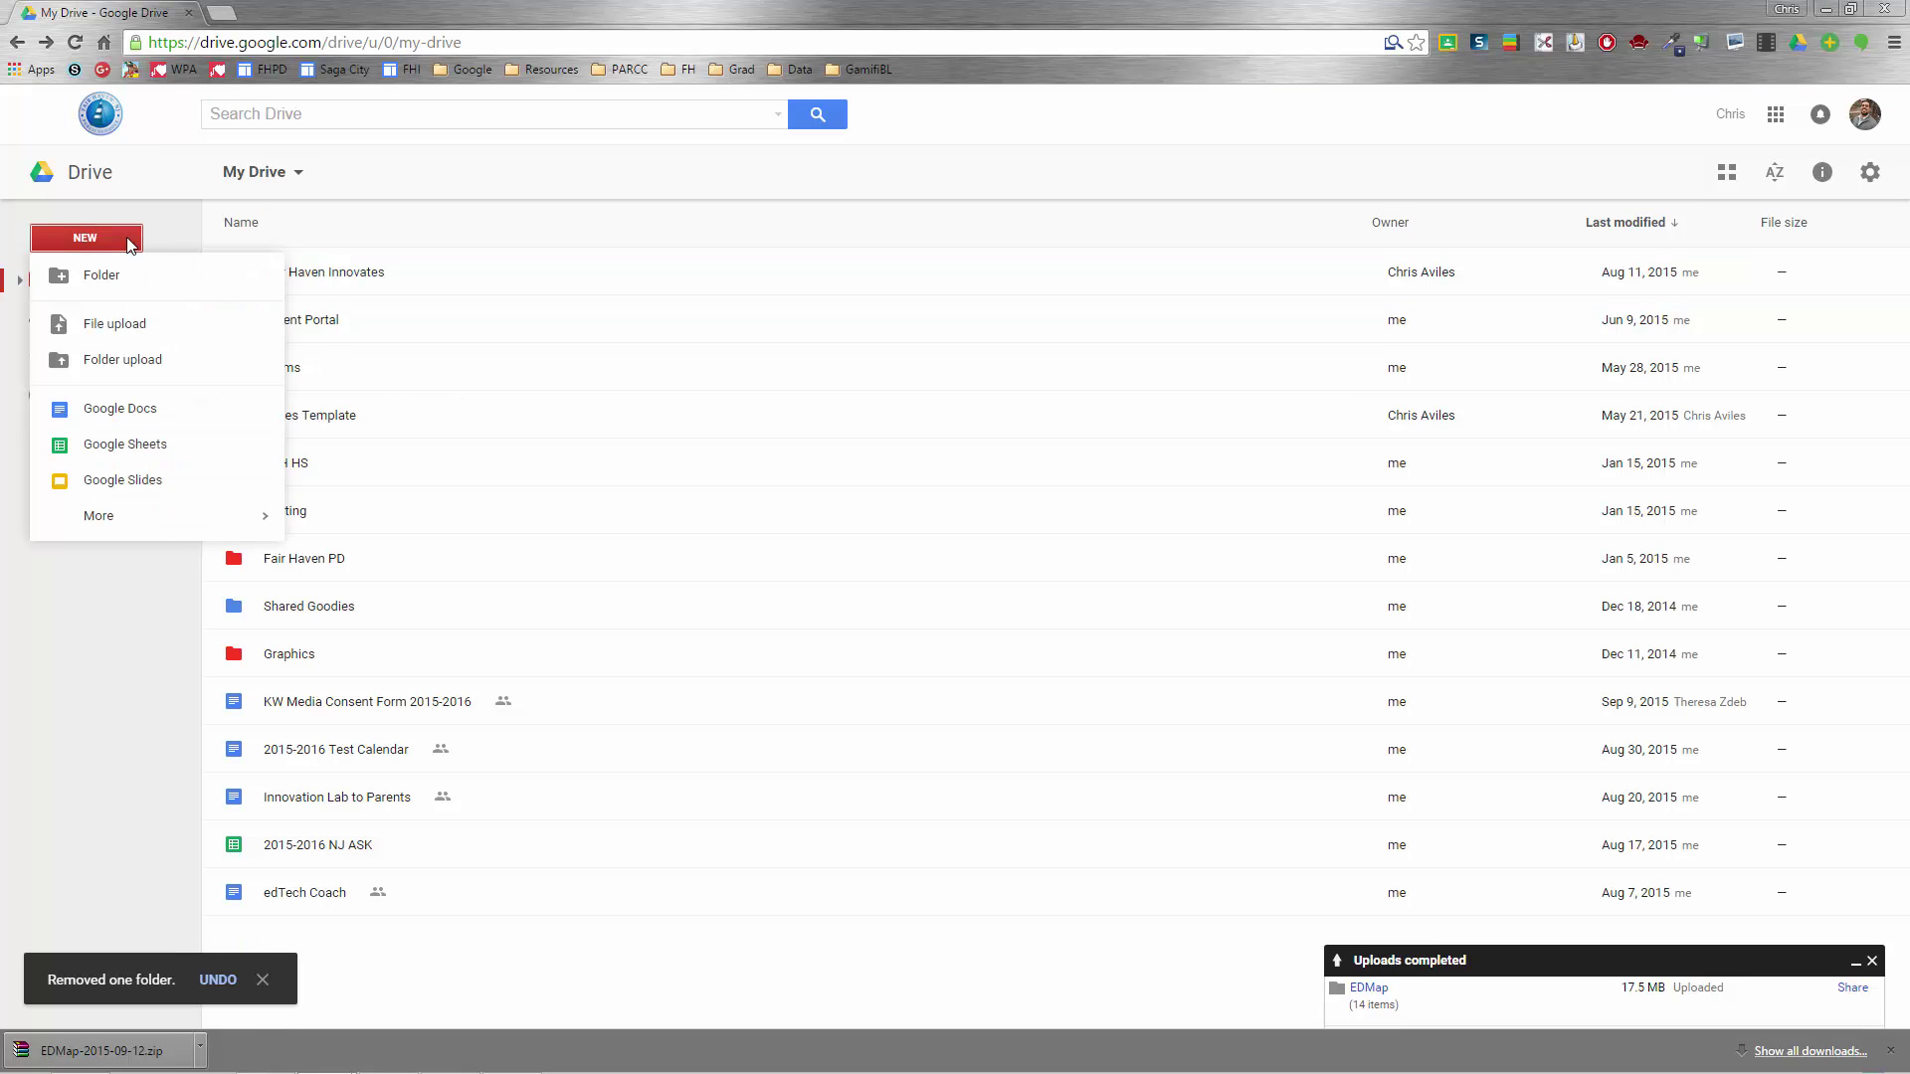
pyautogui.click(126, 360)
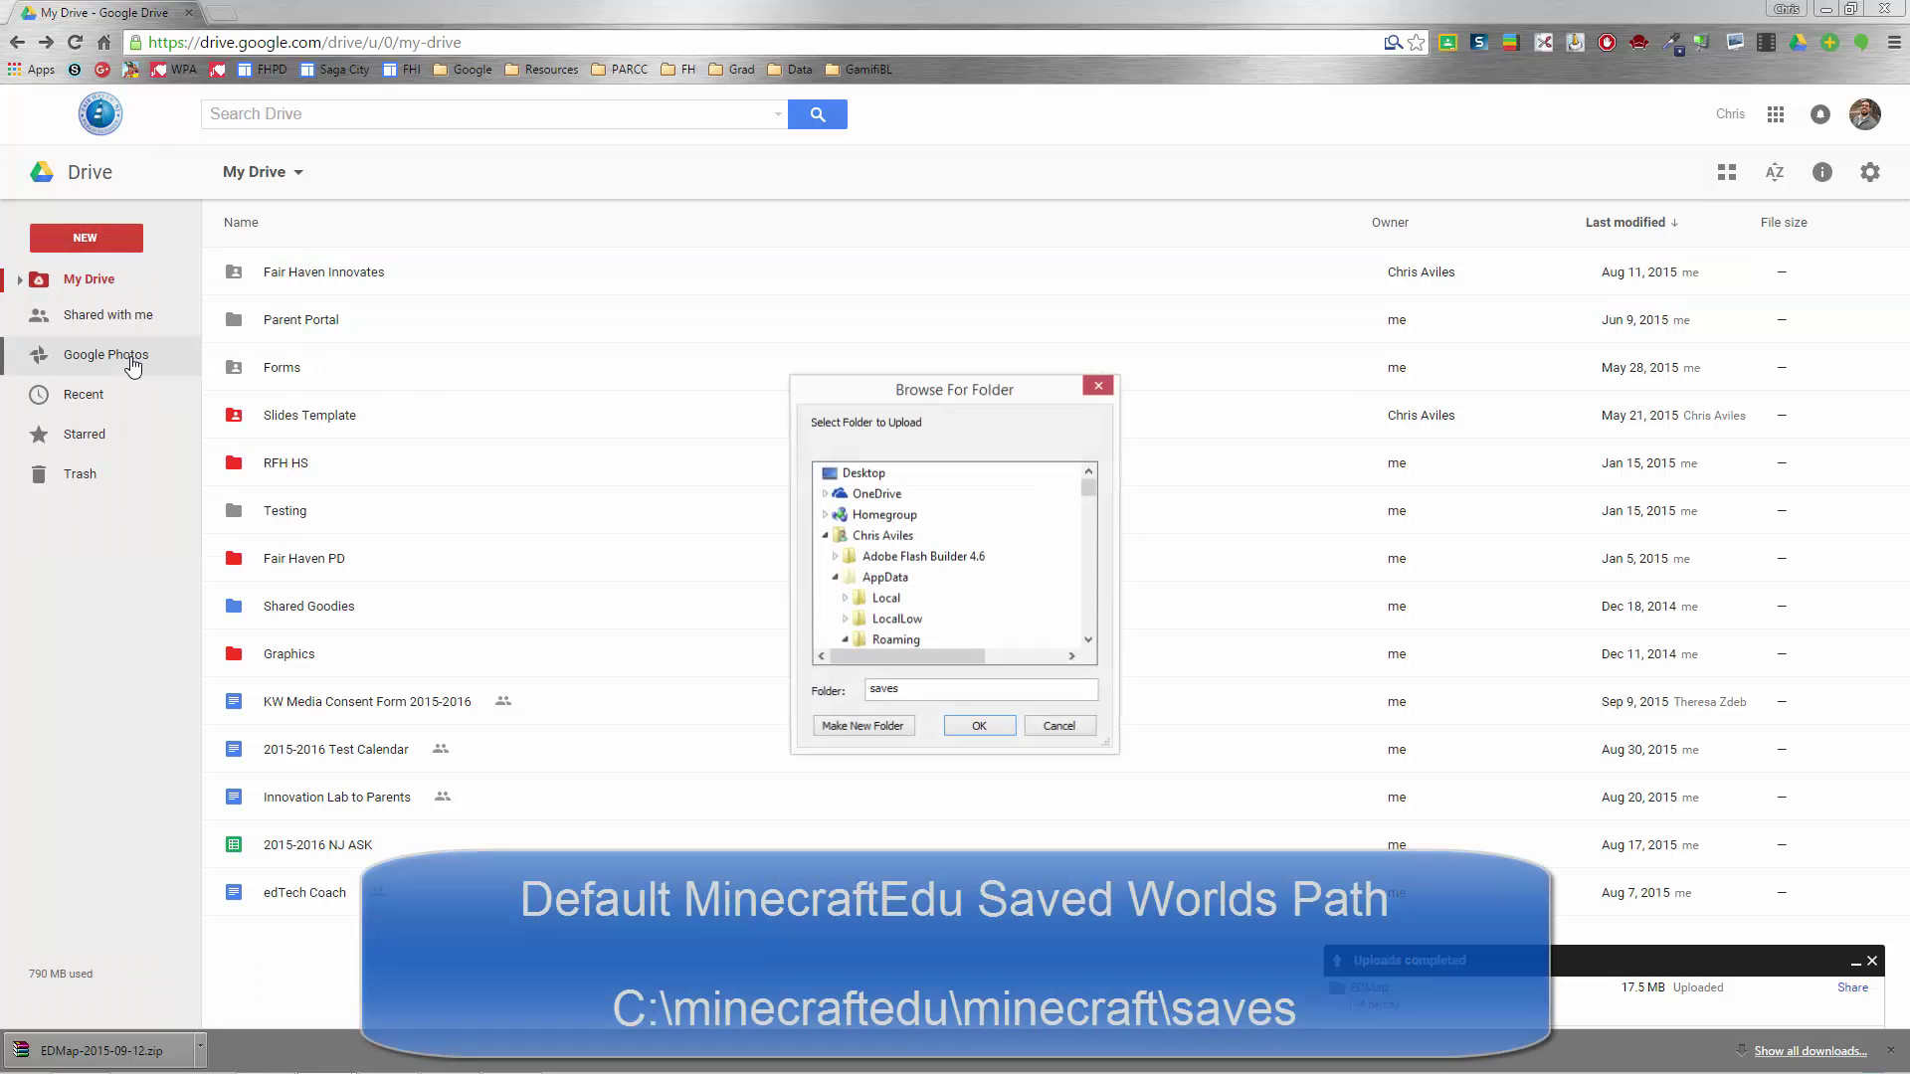
pyautogui.click(1090, 642)
pyautogui.click(1090, 641)
pyautogui.click(1091, 641)
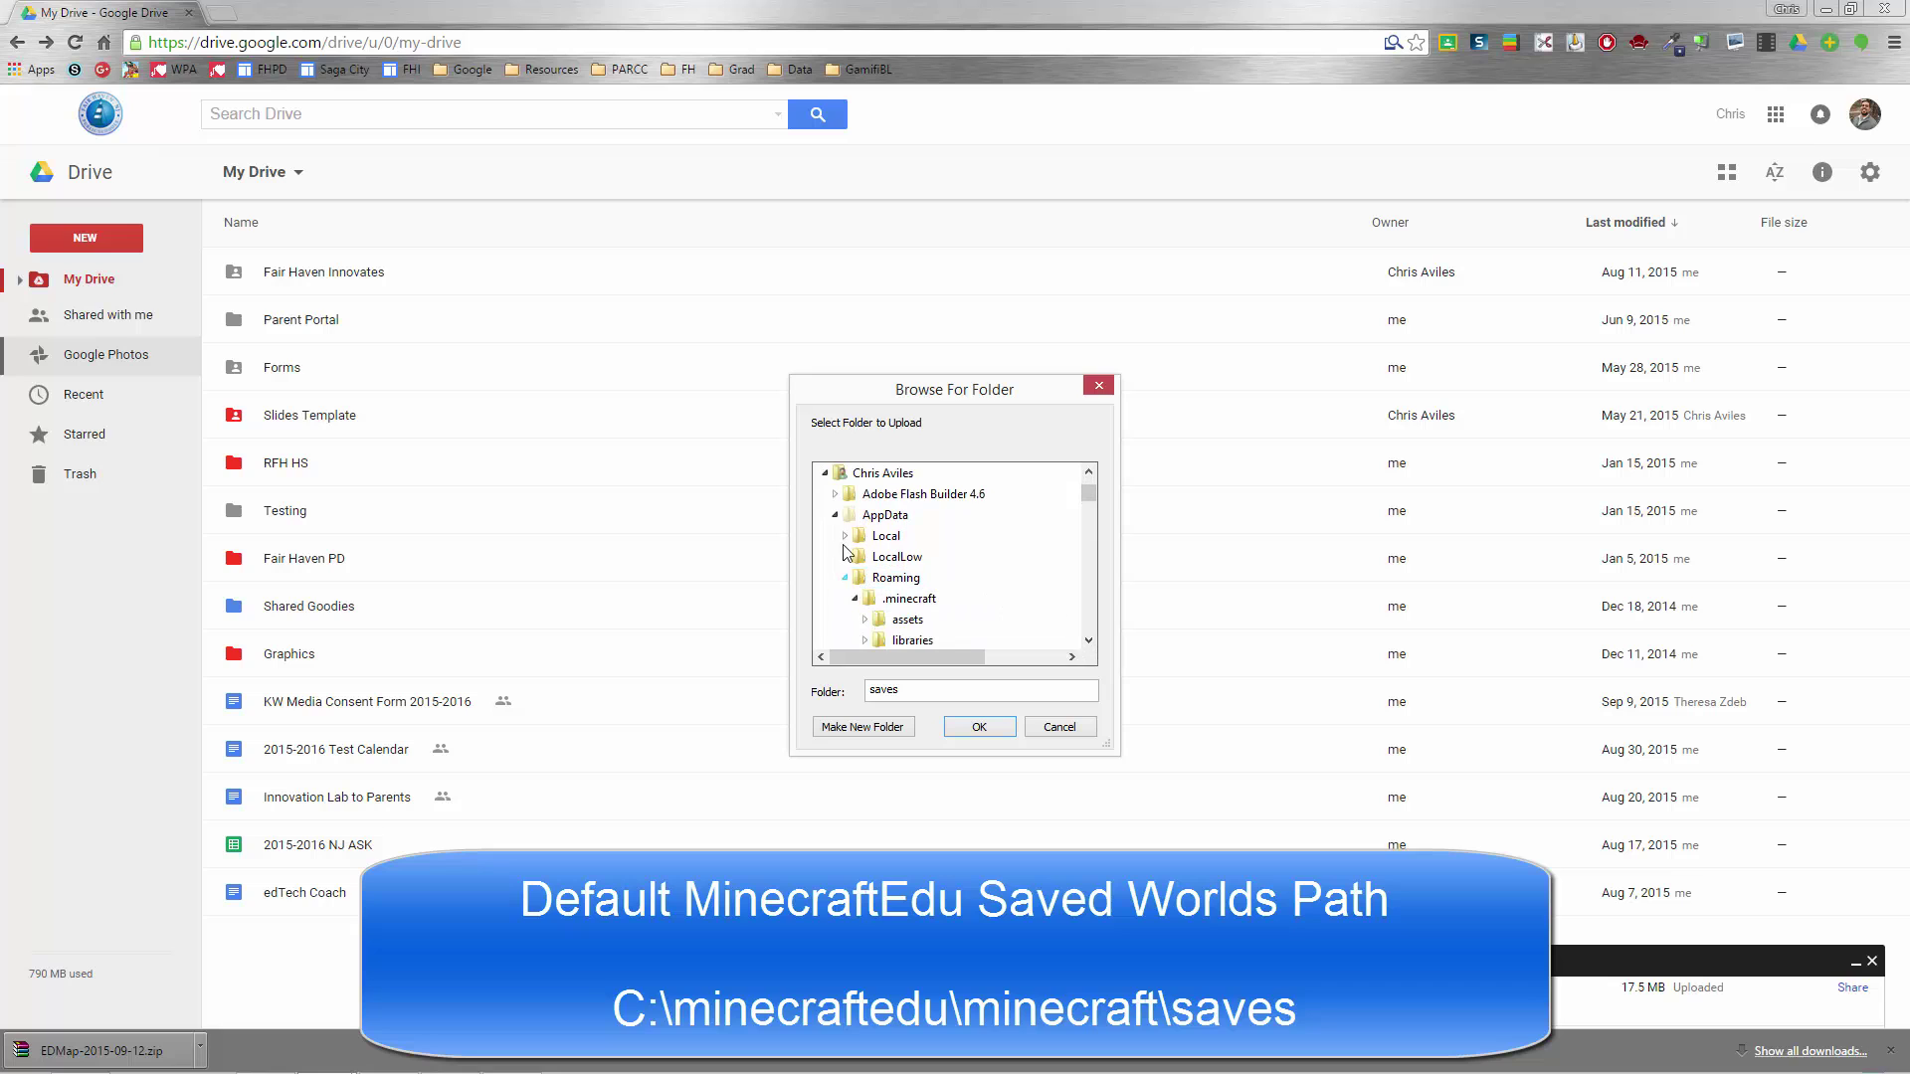
pyautogui.click(836, 514)
pyautogui.moveTo(1084, 517); pyautogui.dragTo(1094, 604)
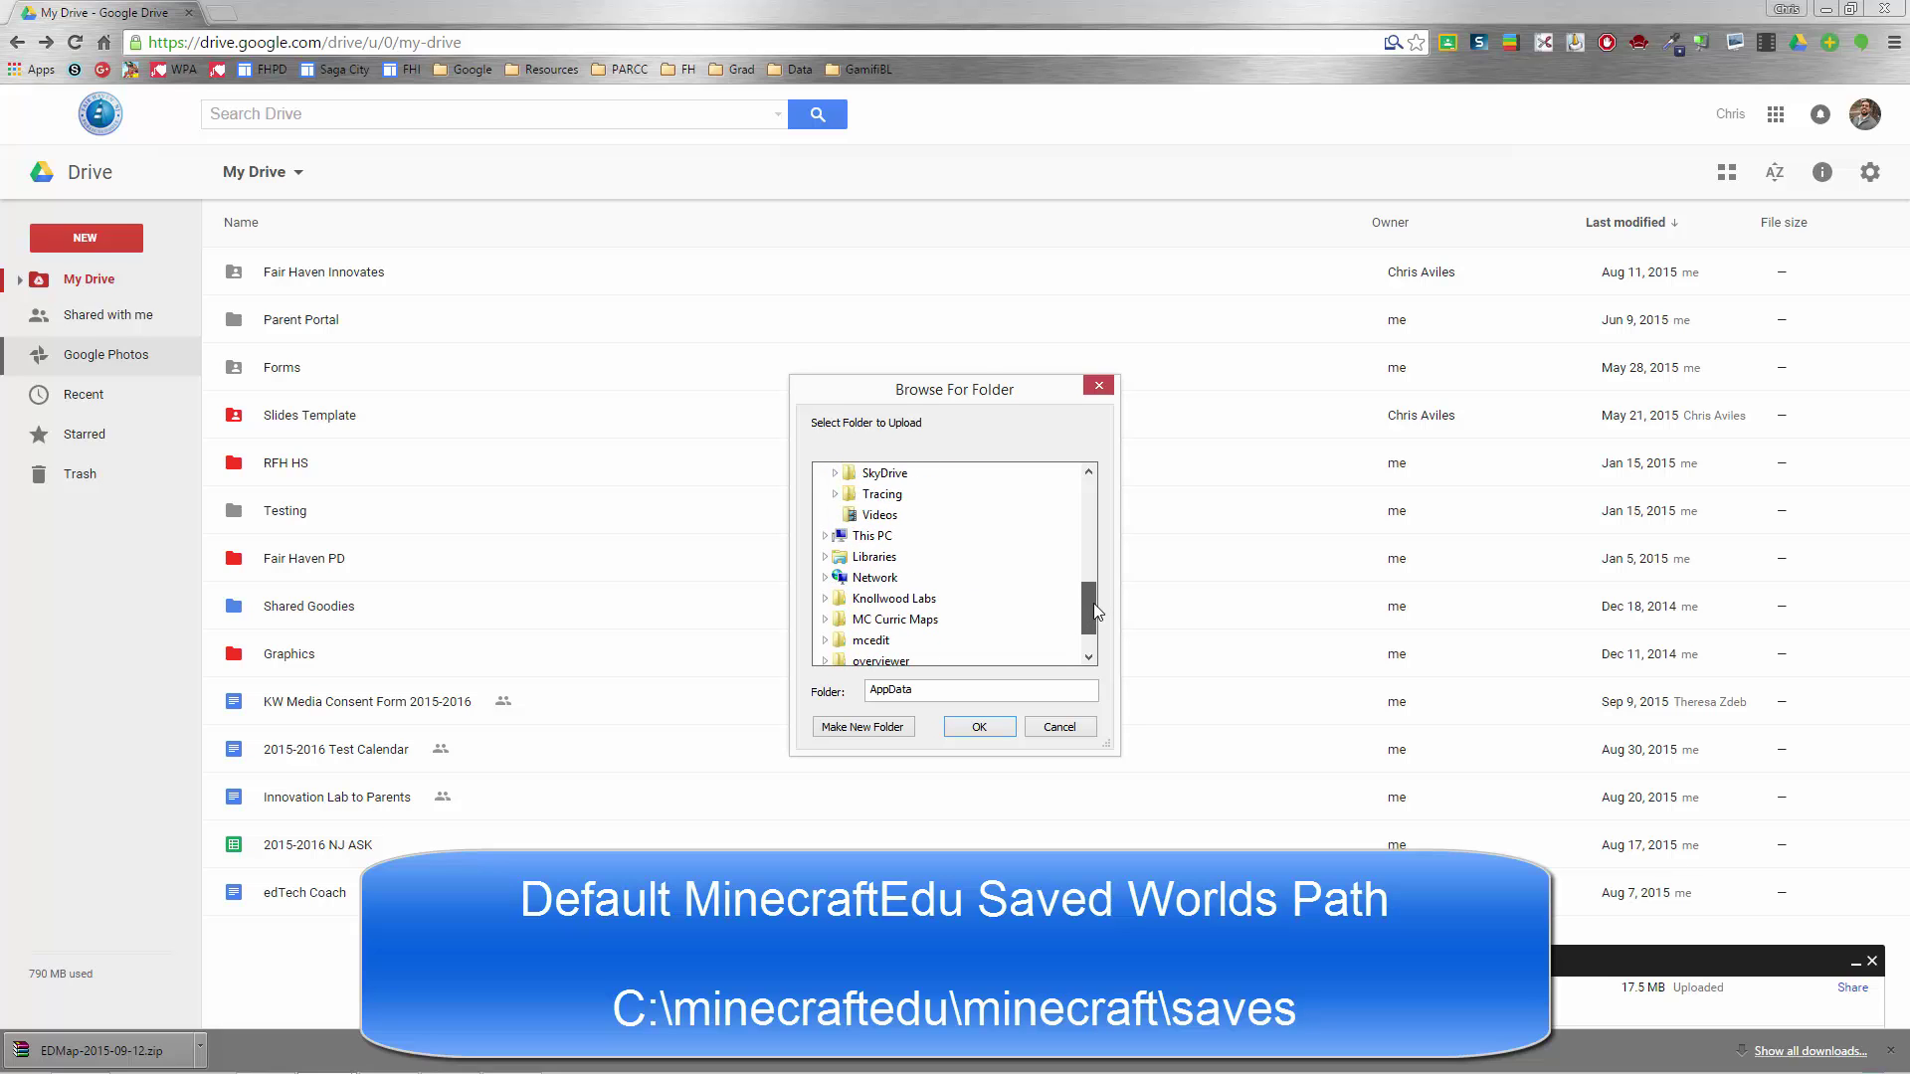
# Select Flat under C:\minecraftedu\minecraft\saves and upload it
pyautogui.click(826, 535)
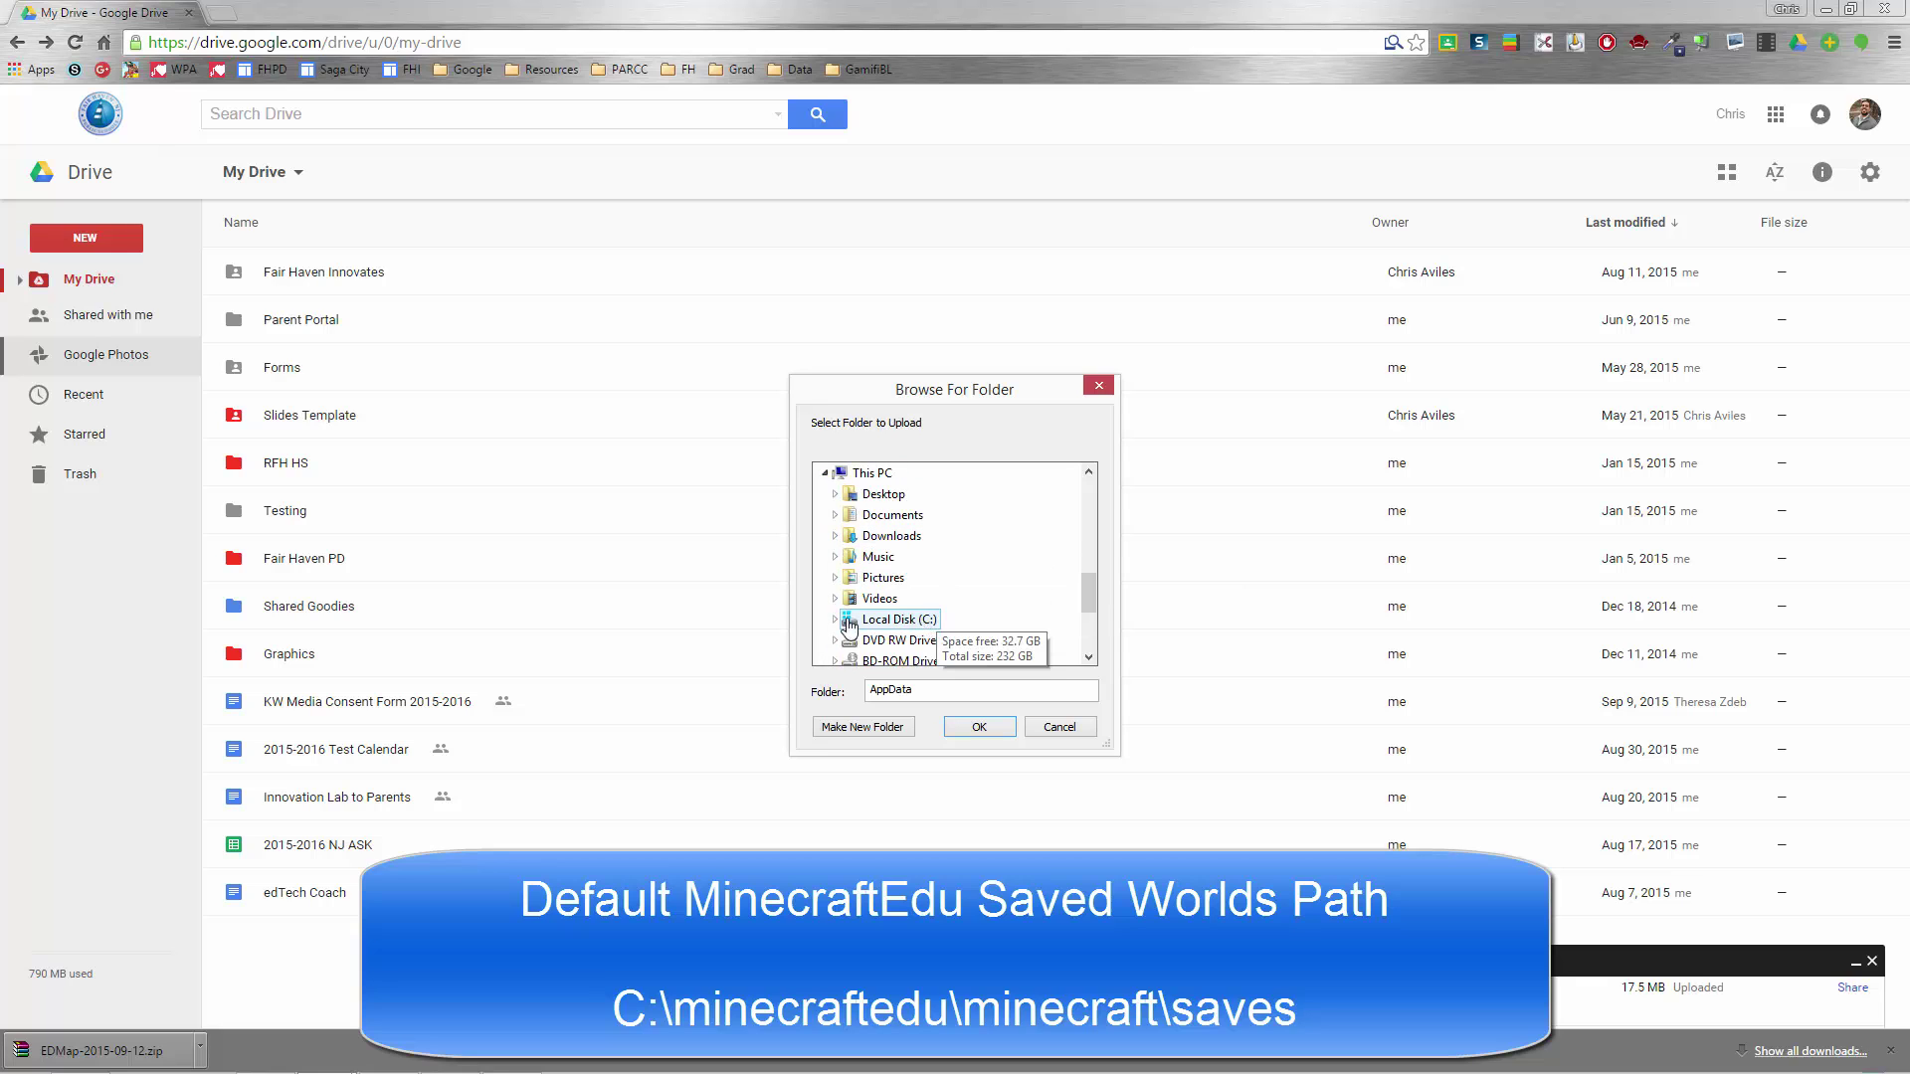
pyautogui.doubleClick(890, 619)
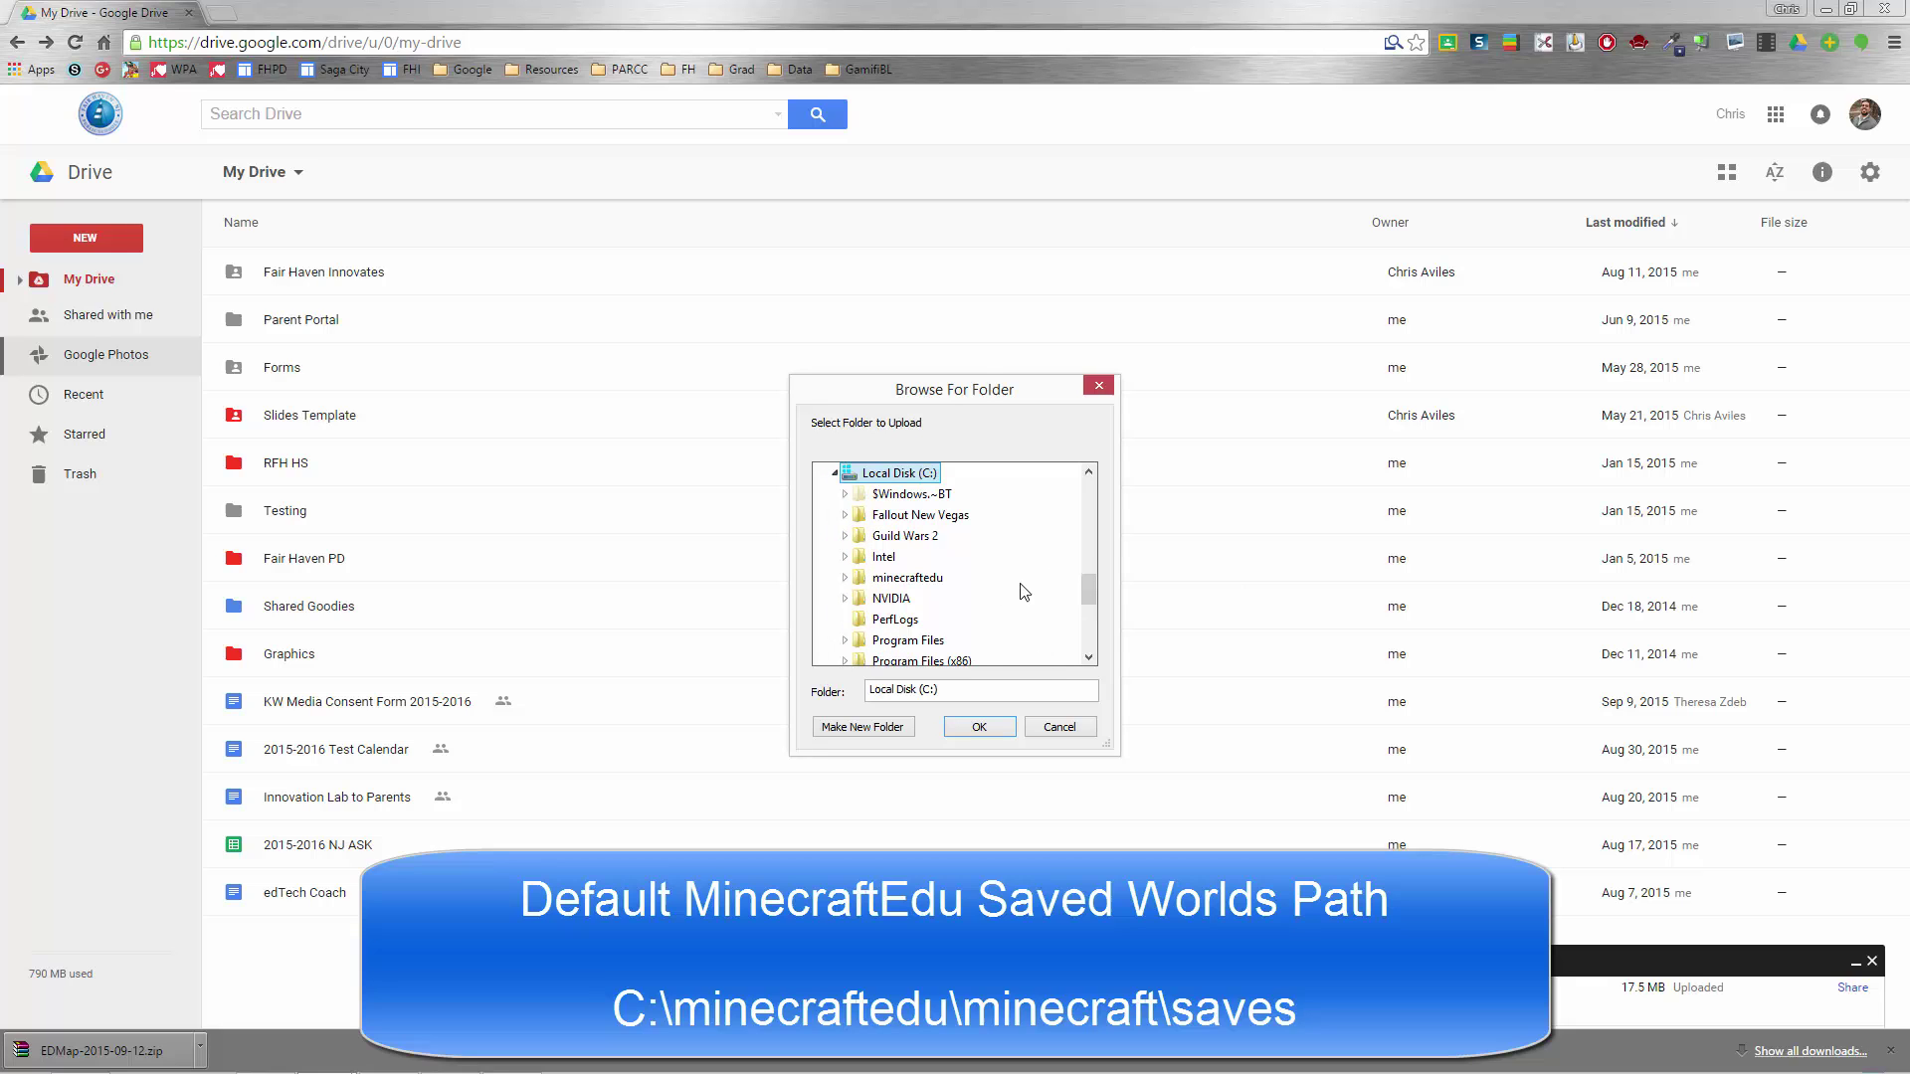
pyautogui.doubleClick(907, 578)
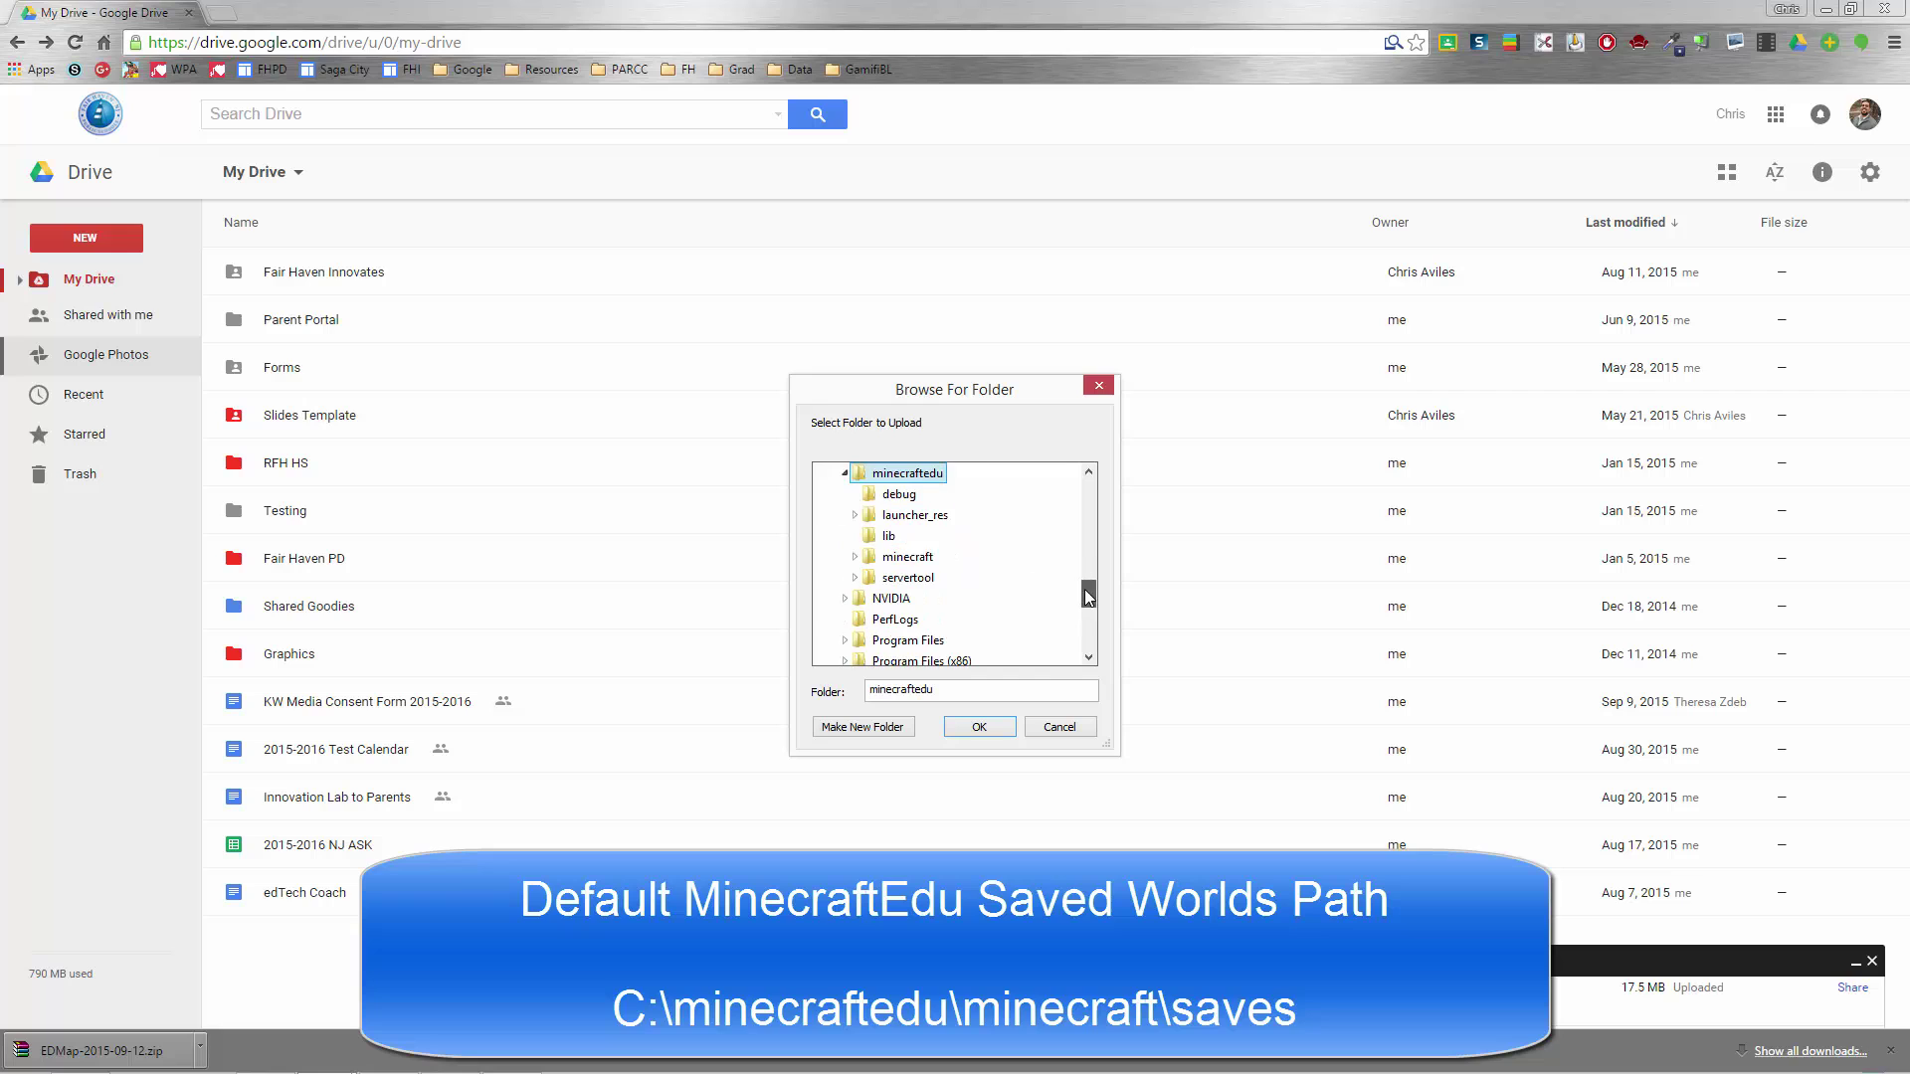
pyautogui.doubleClick(905, 556)
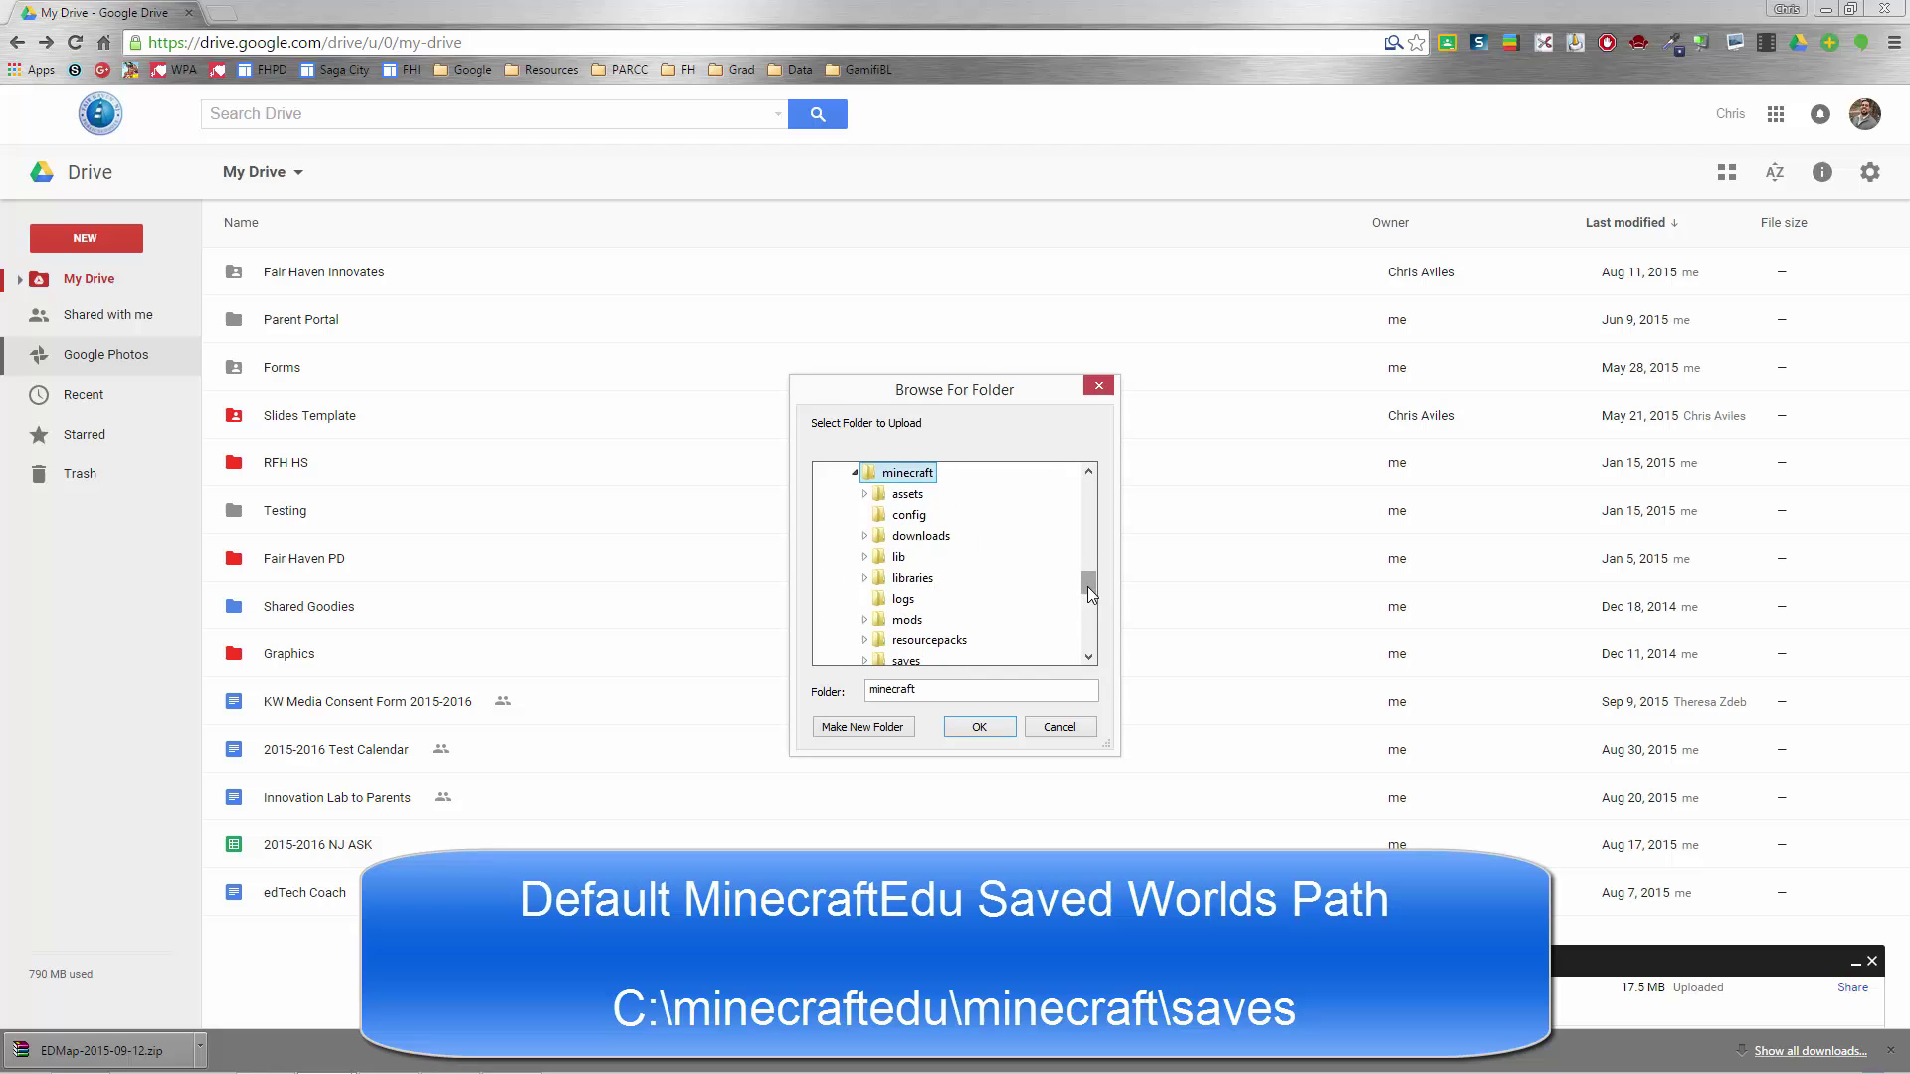
pyautogui.scroll(-1, 1088, 592)
pyautogui.doubleClick(998, 579)
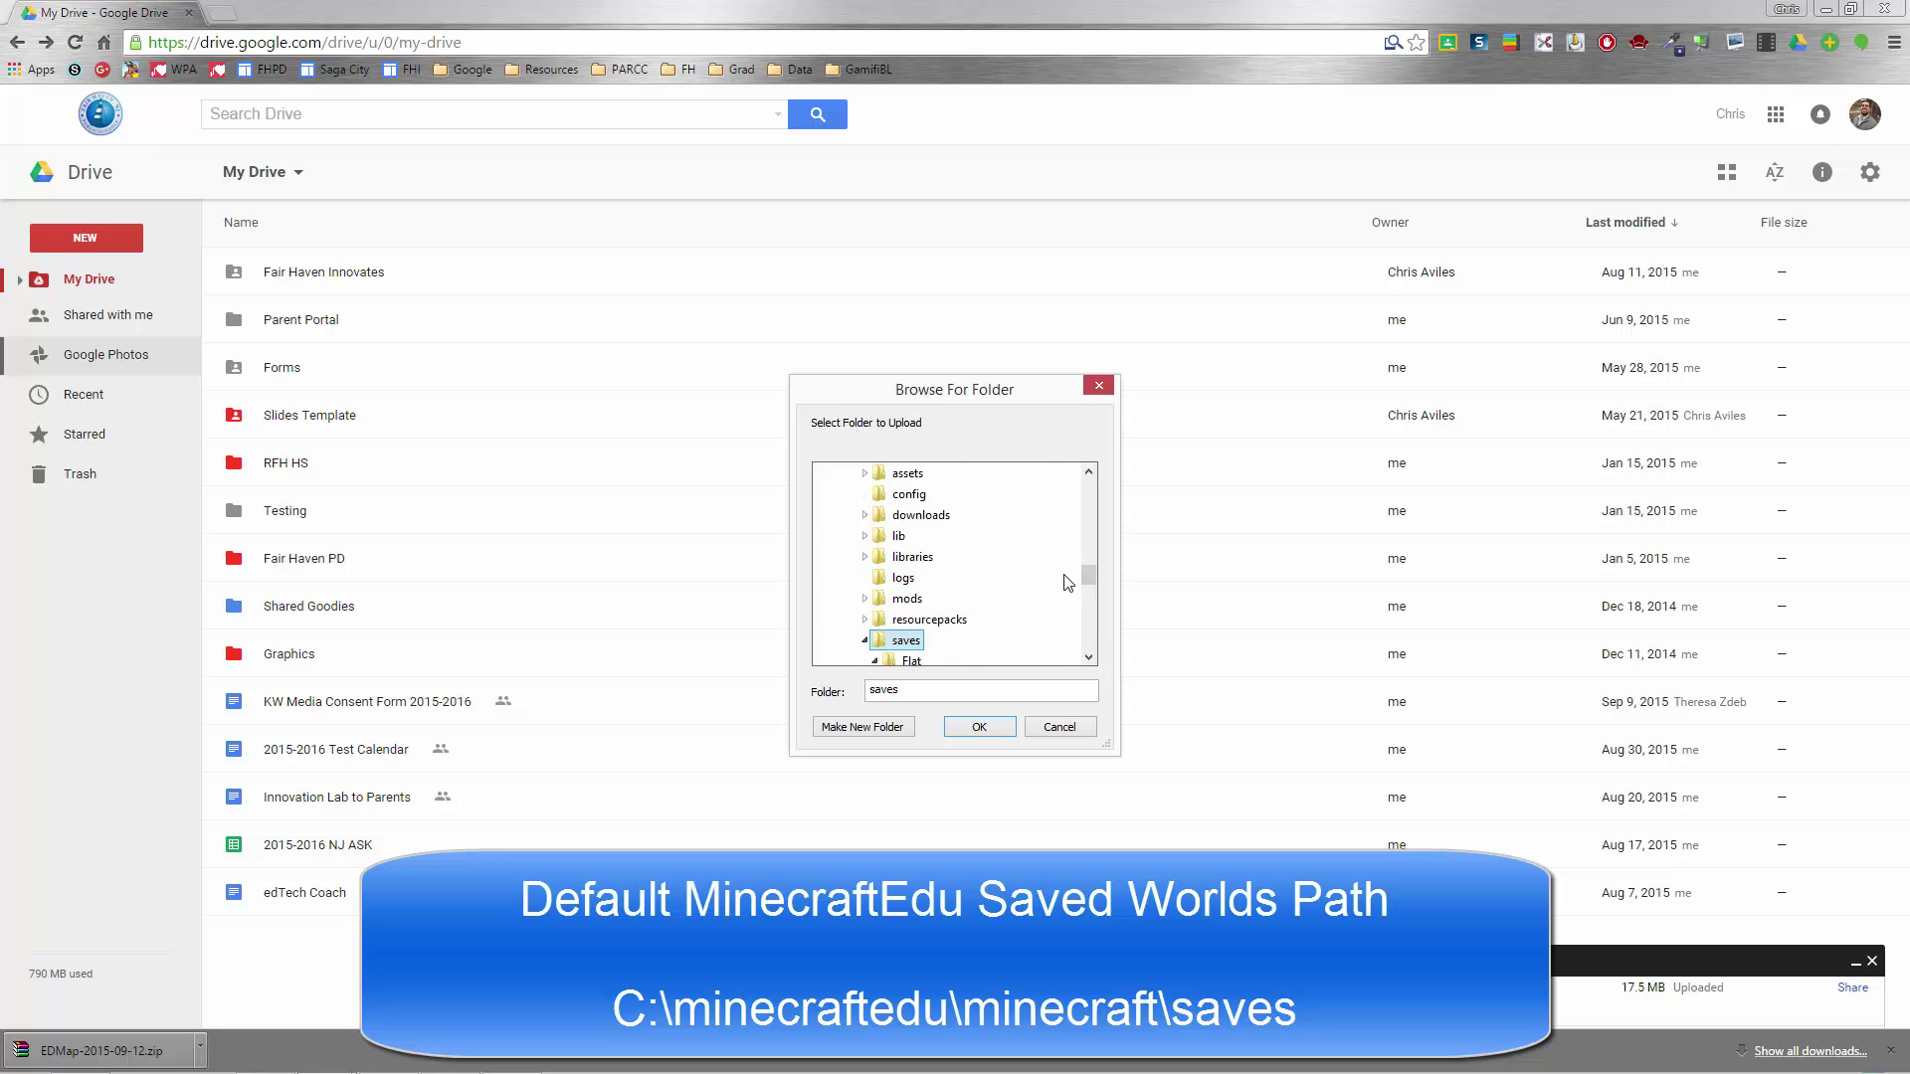
pyautogui.scroll(-2, 1088, 583)
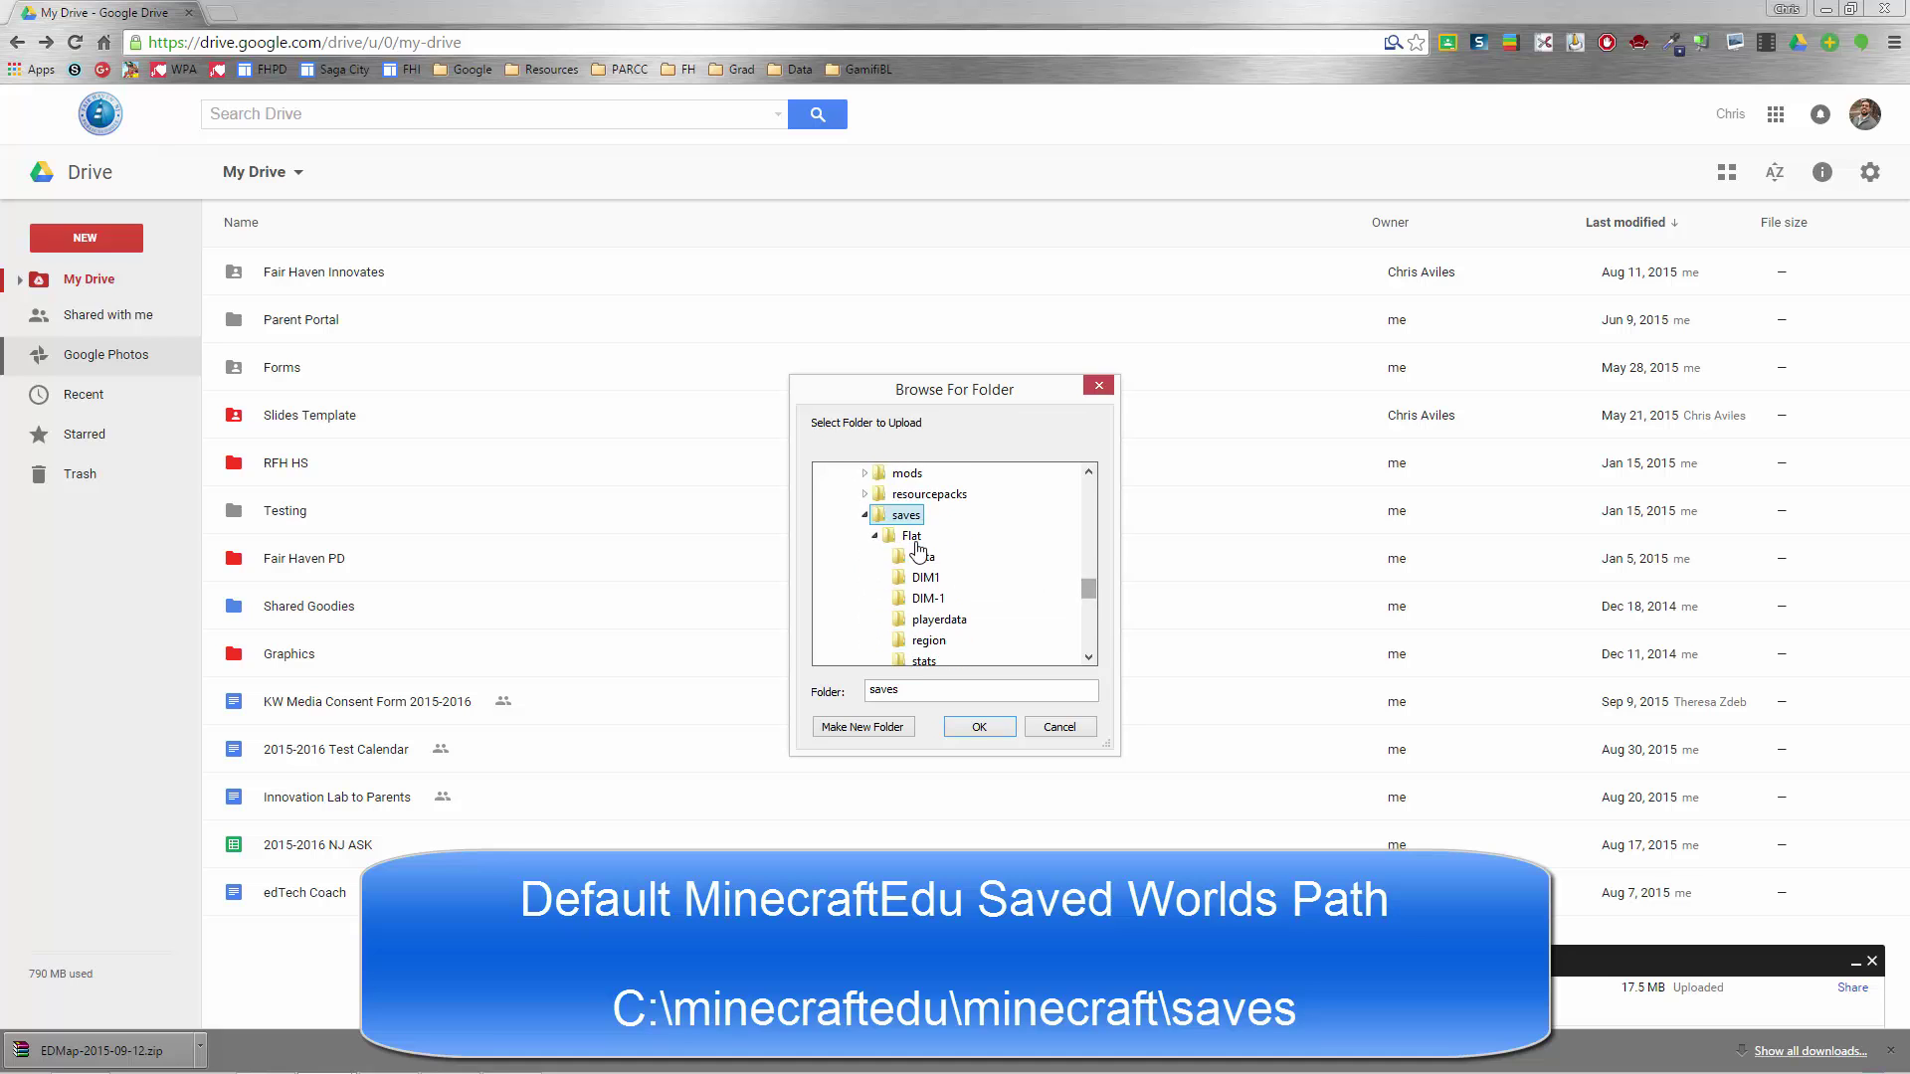
pyautogui.click(910, 537)
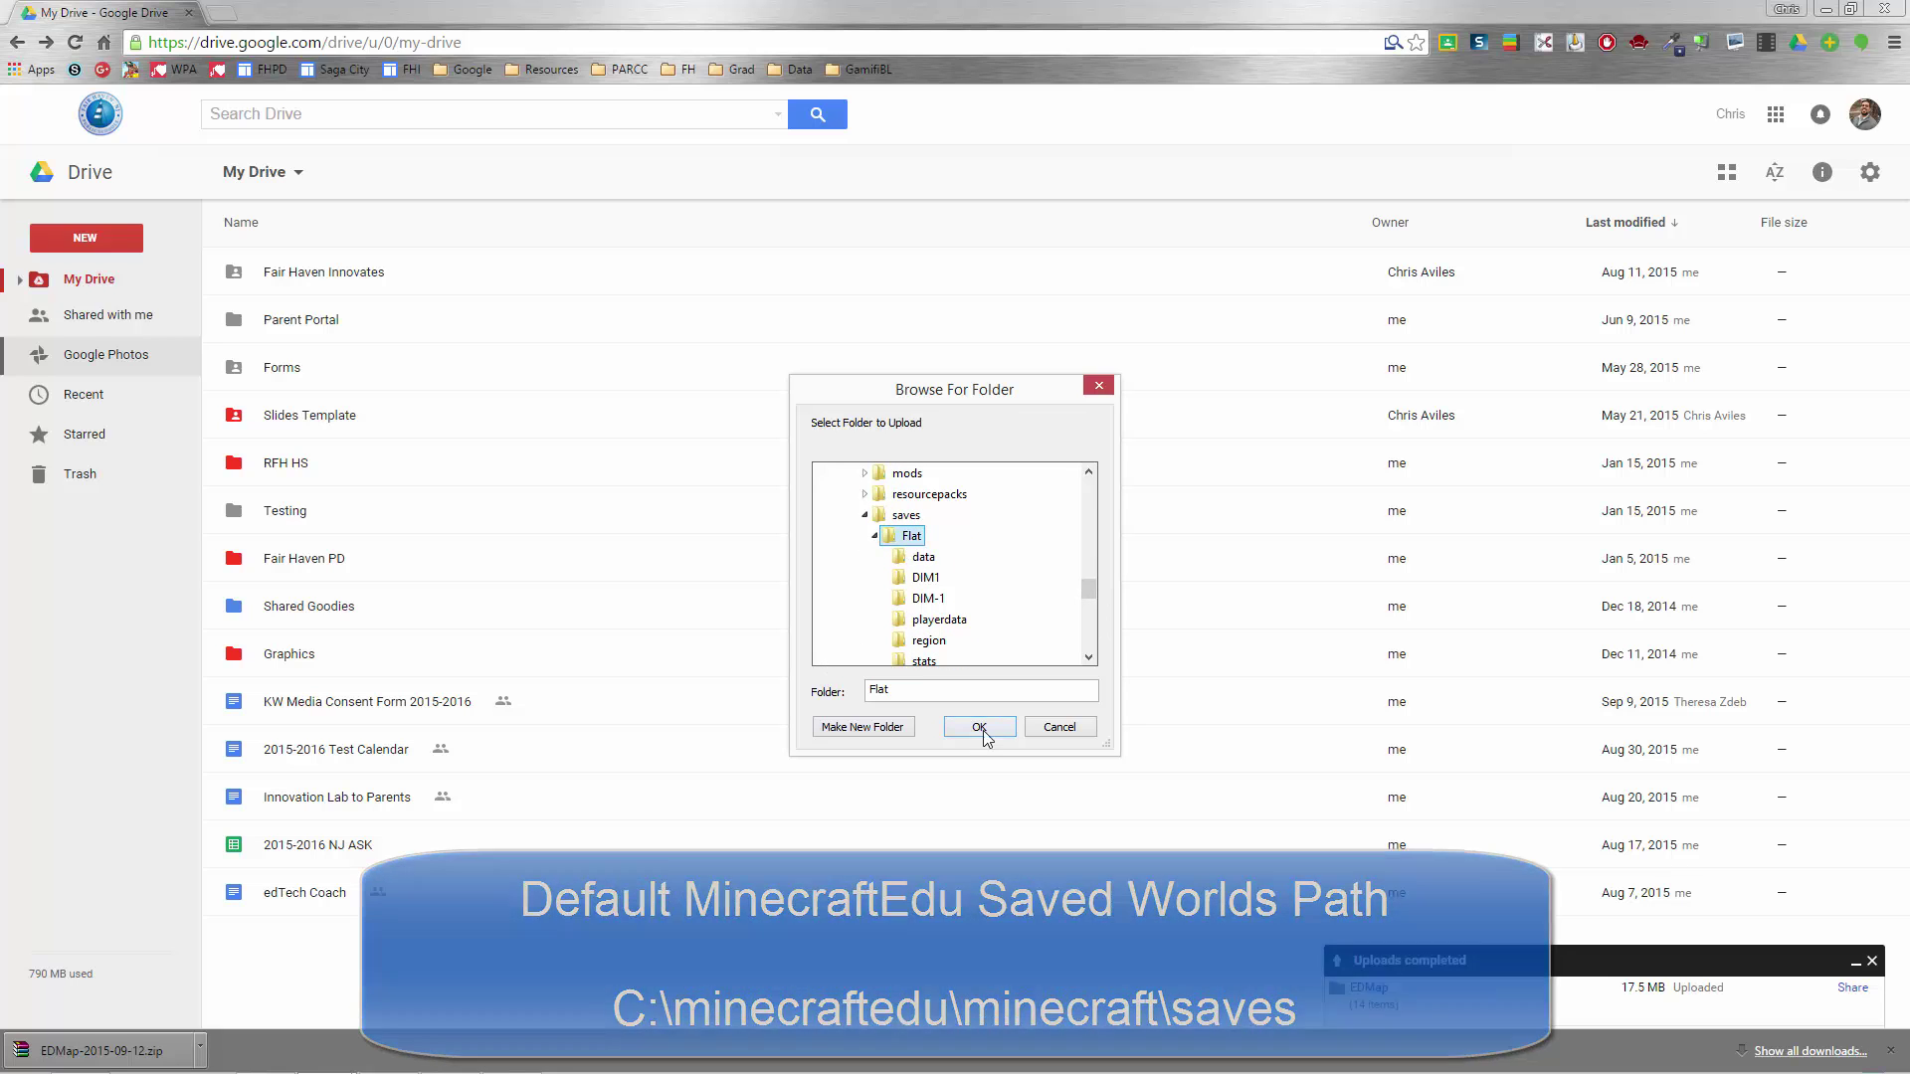
pyautogui.click(980, 727)
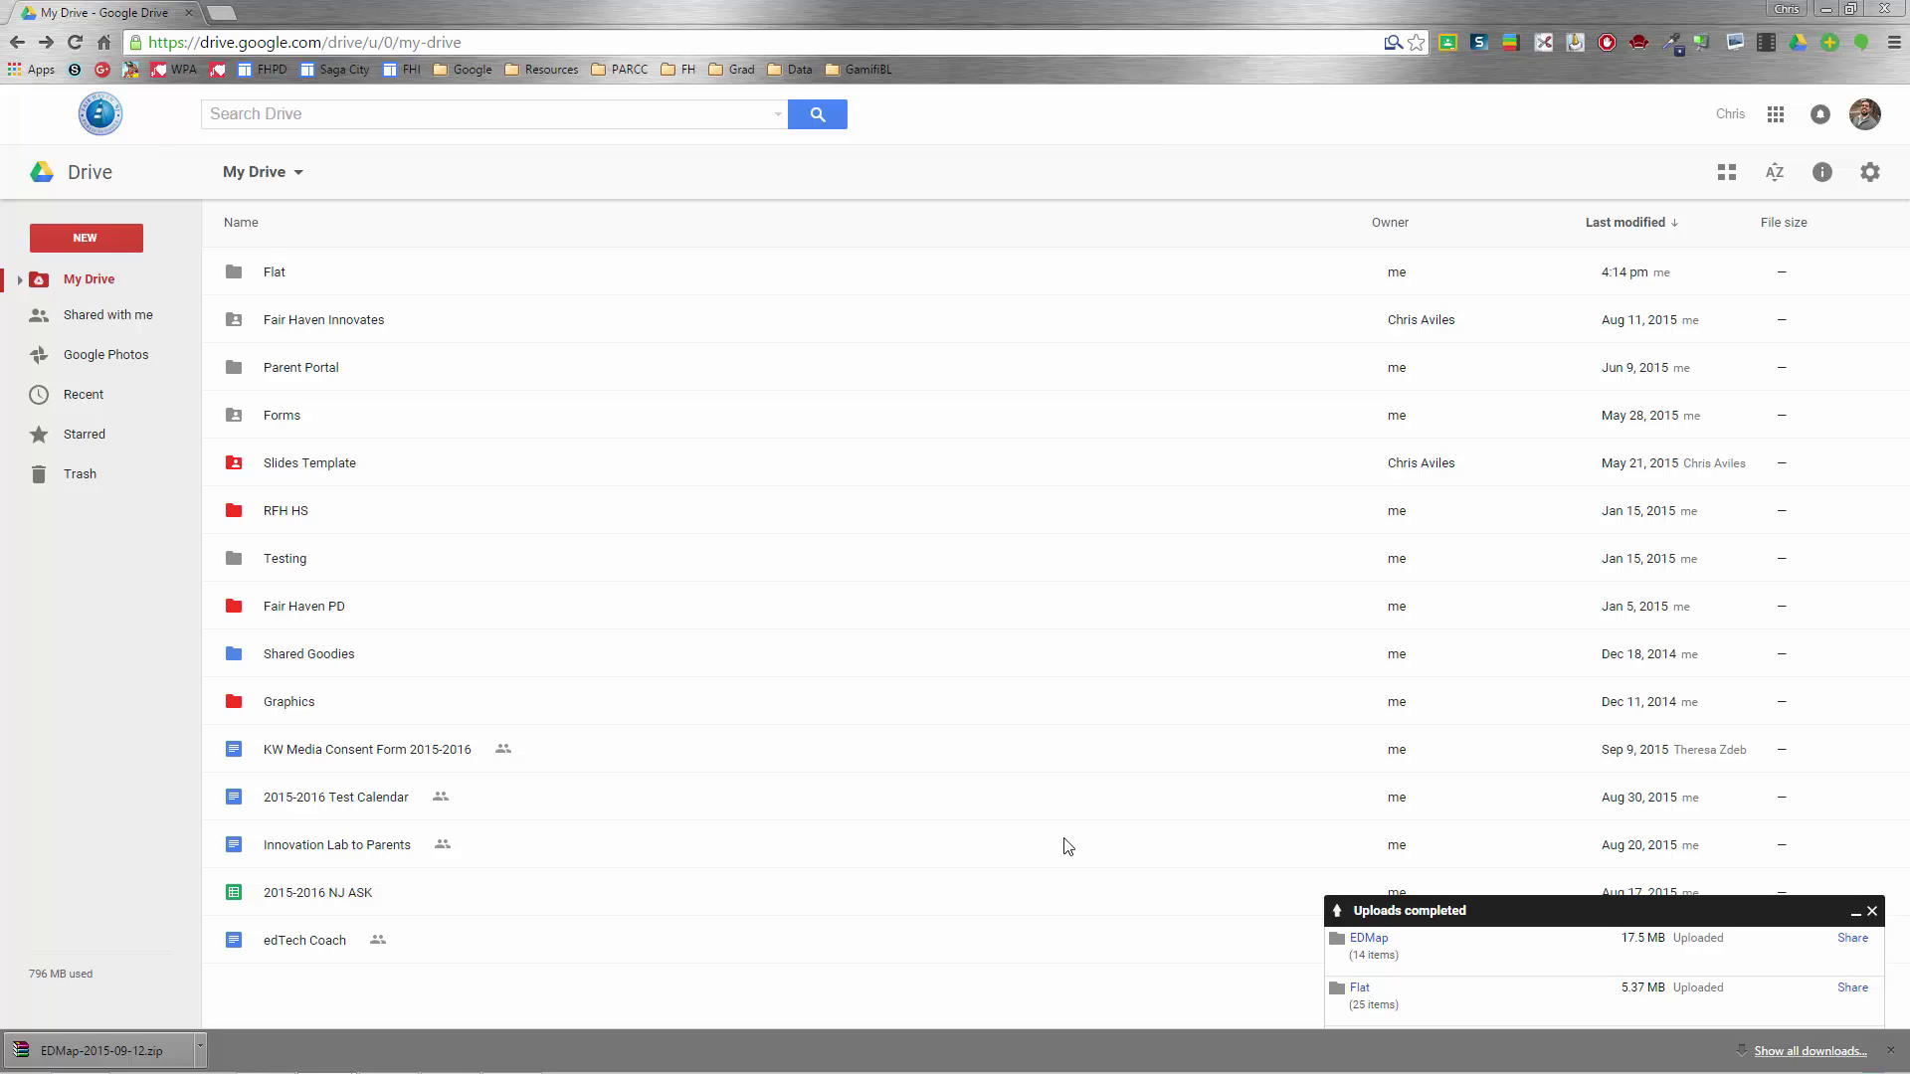
# Download the Flat folder from My Drive as Flat-2015-09-12.zip
pyautogui.click(275, 267)
pyautogui.rightClick(295, 286)
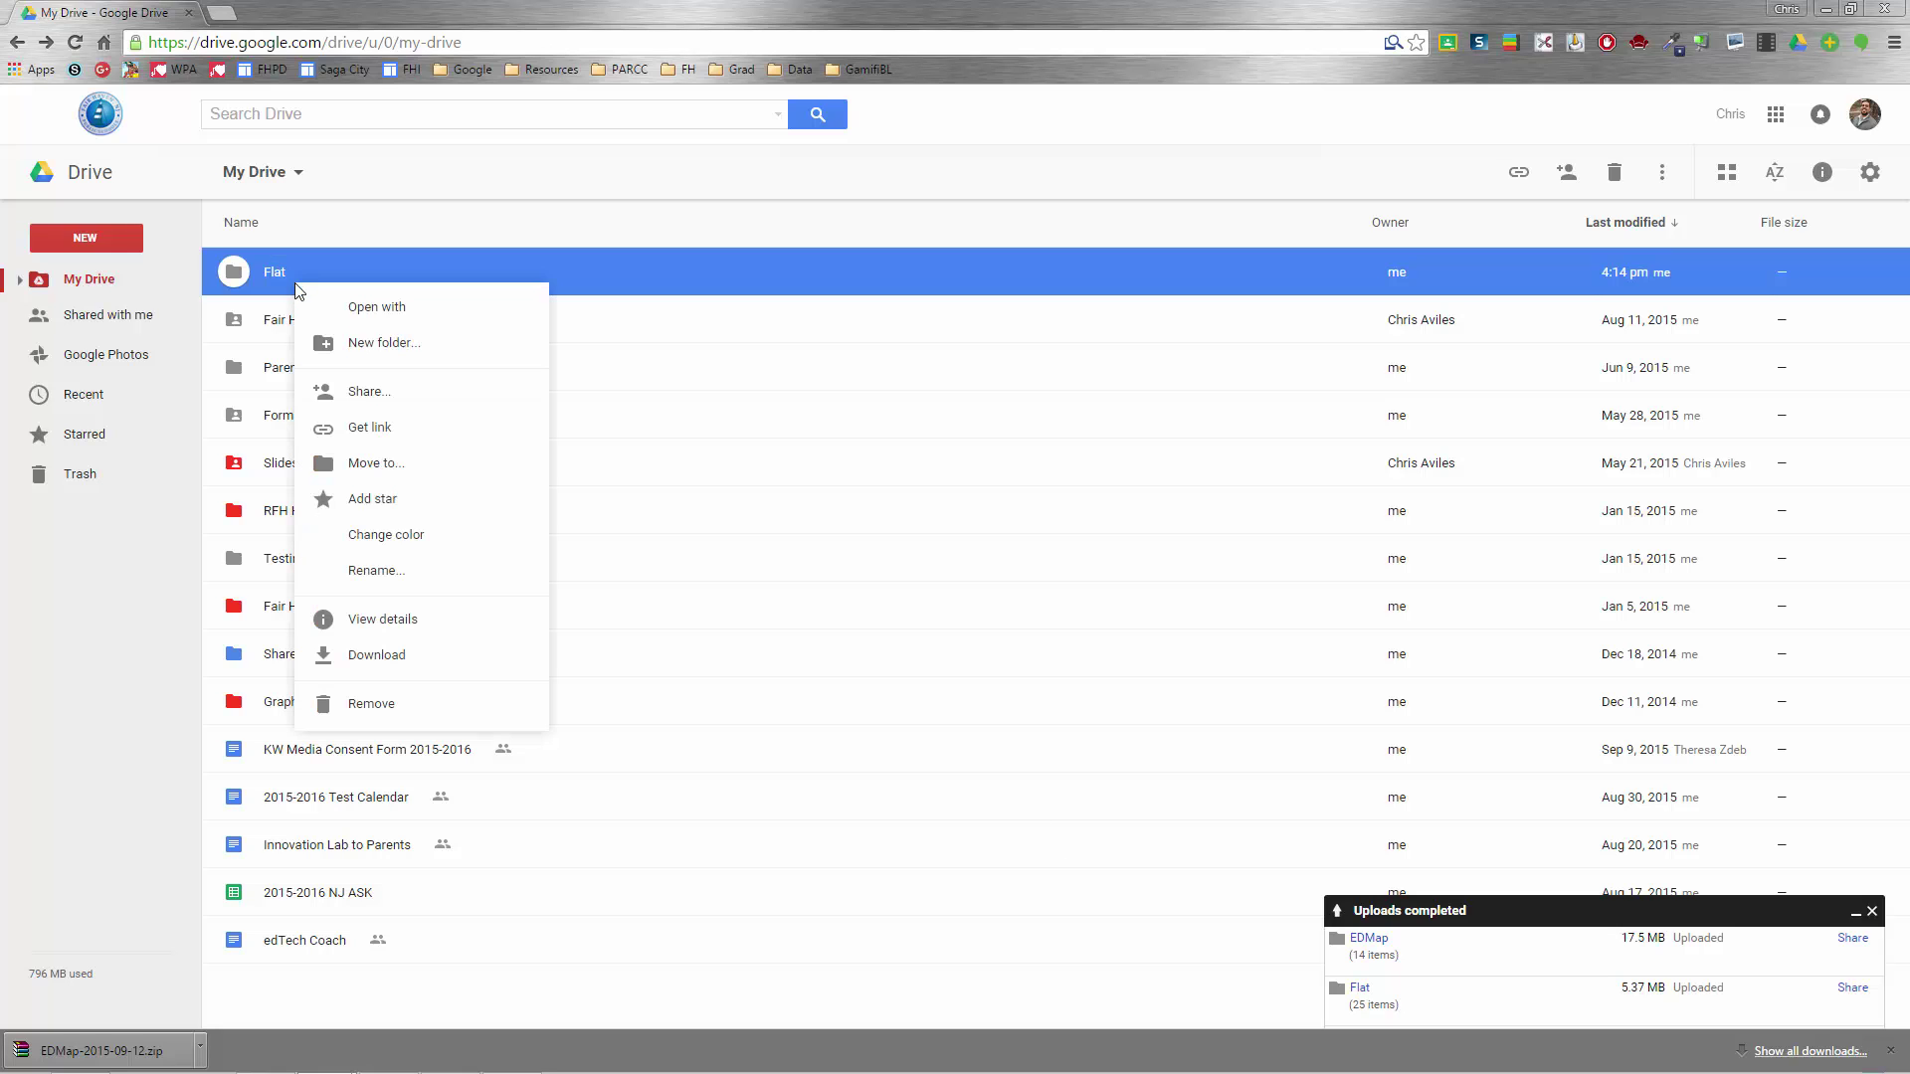
pyautogui.click(414, 655)
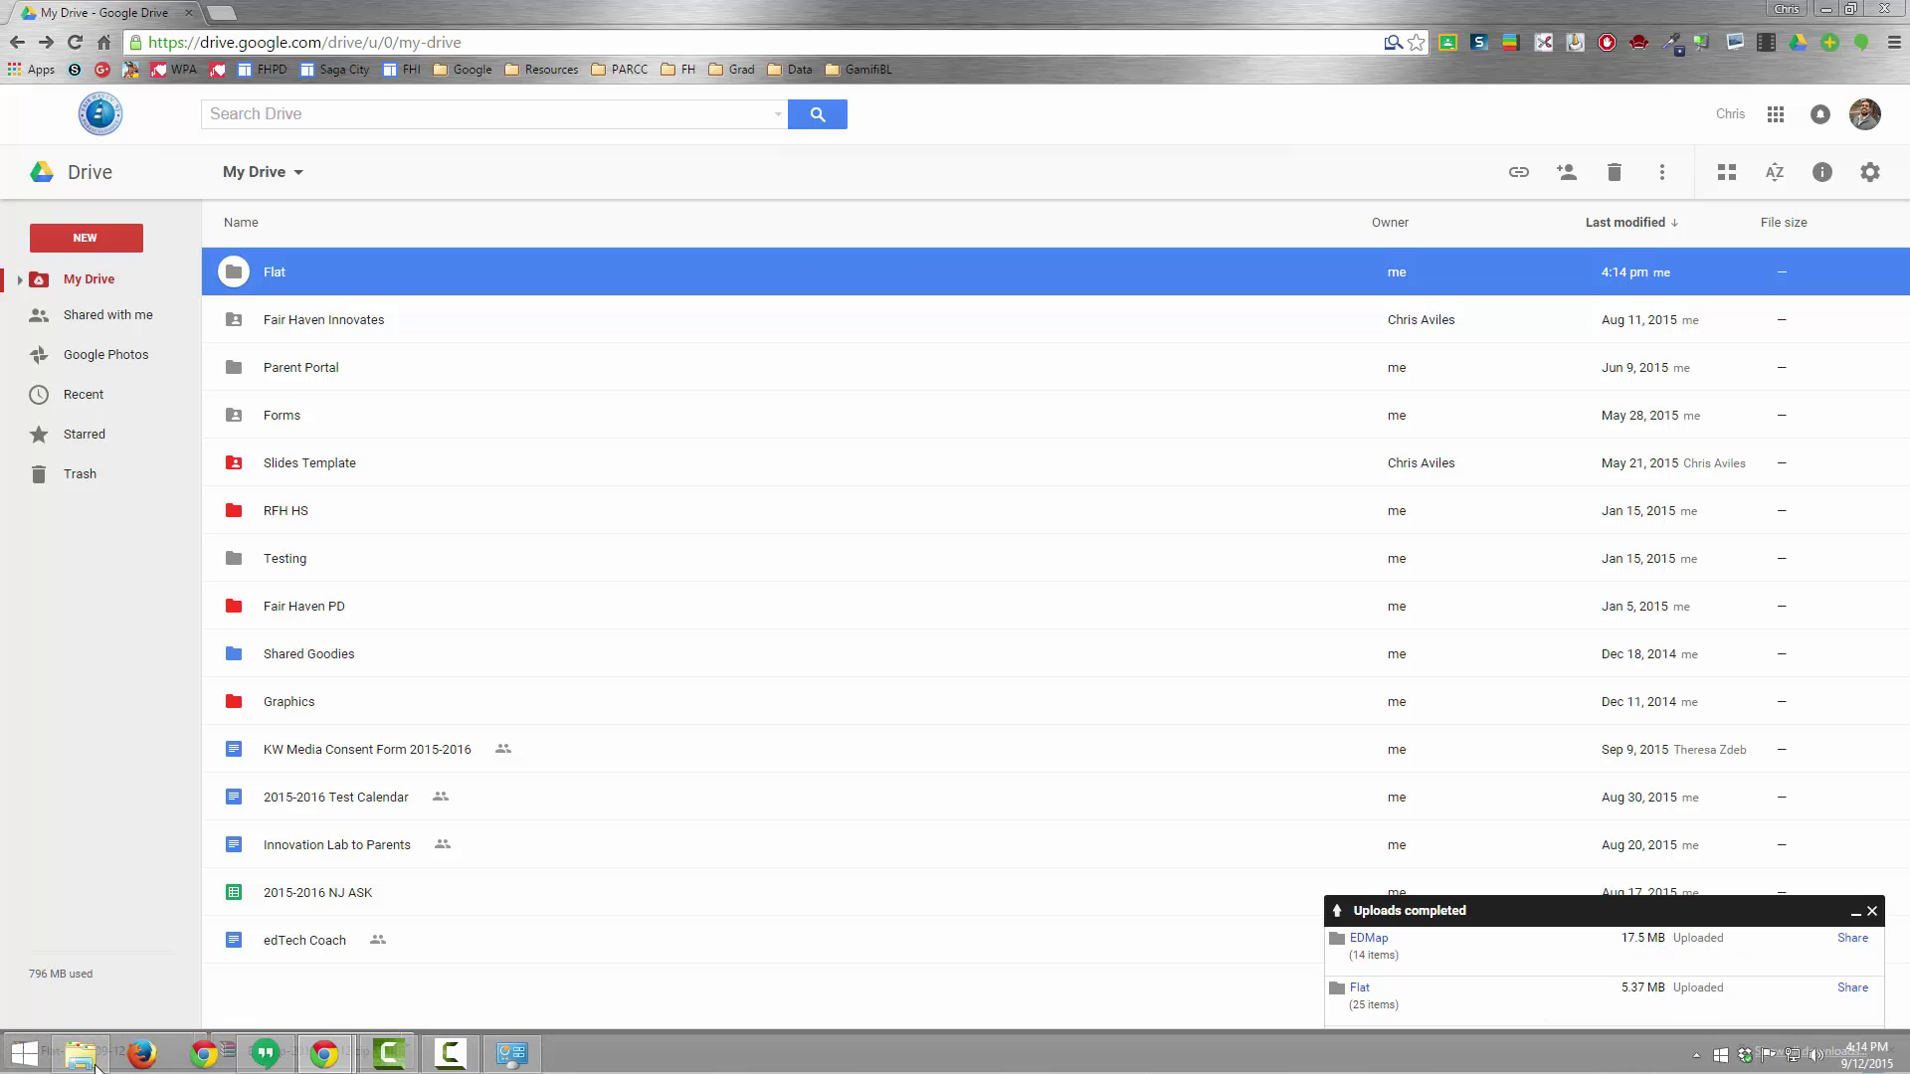
# Open Flat-2015-09-12.zip from Downloads in WinRAR, dismiss the reminder, and return to Local Disk (C:)
pyautogui.click(94, 1064)
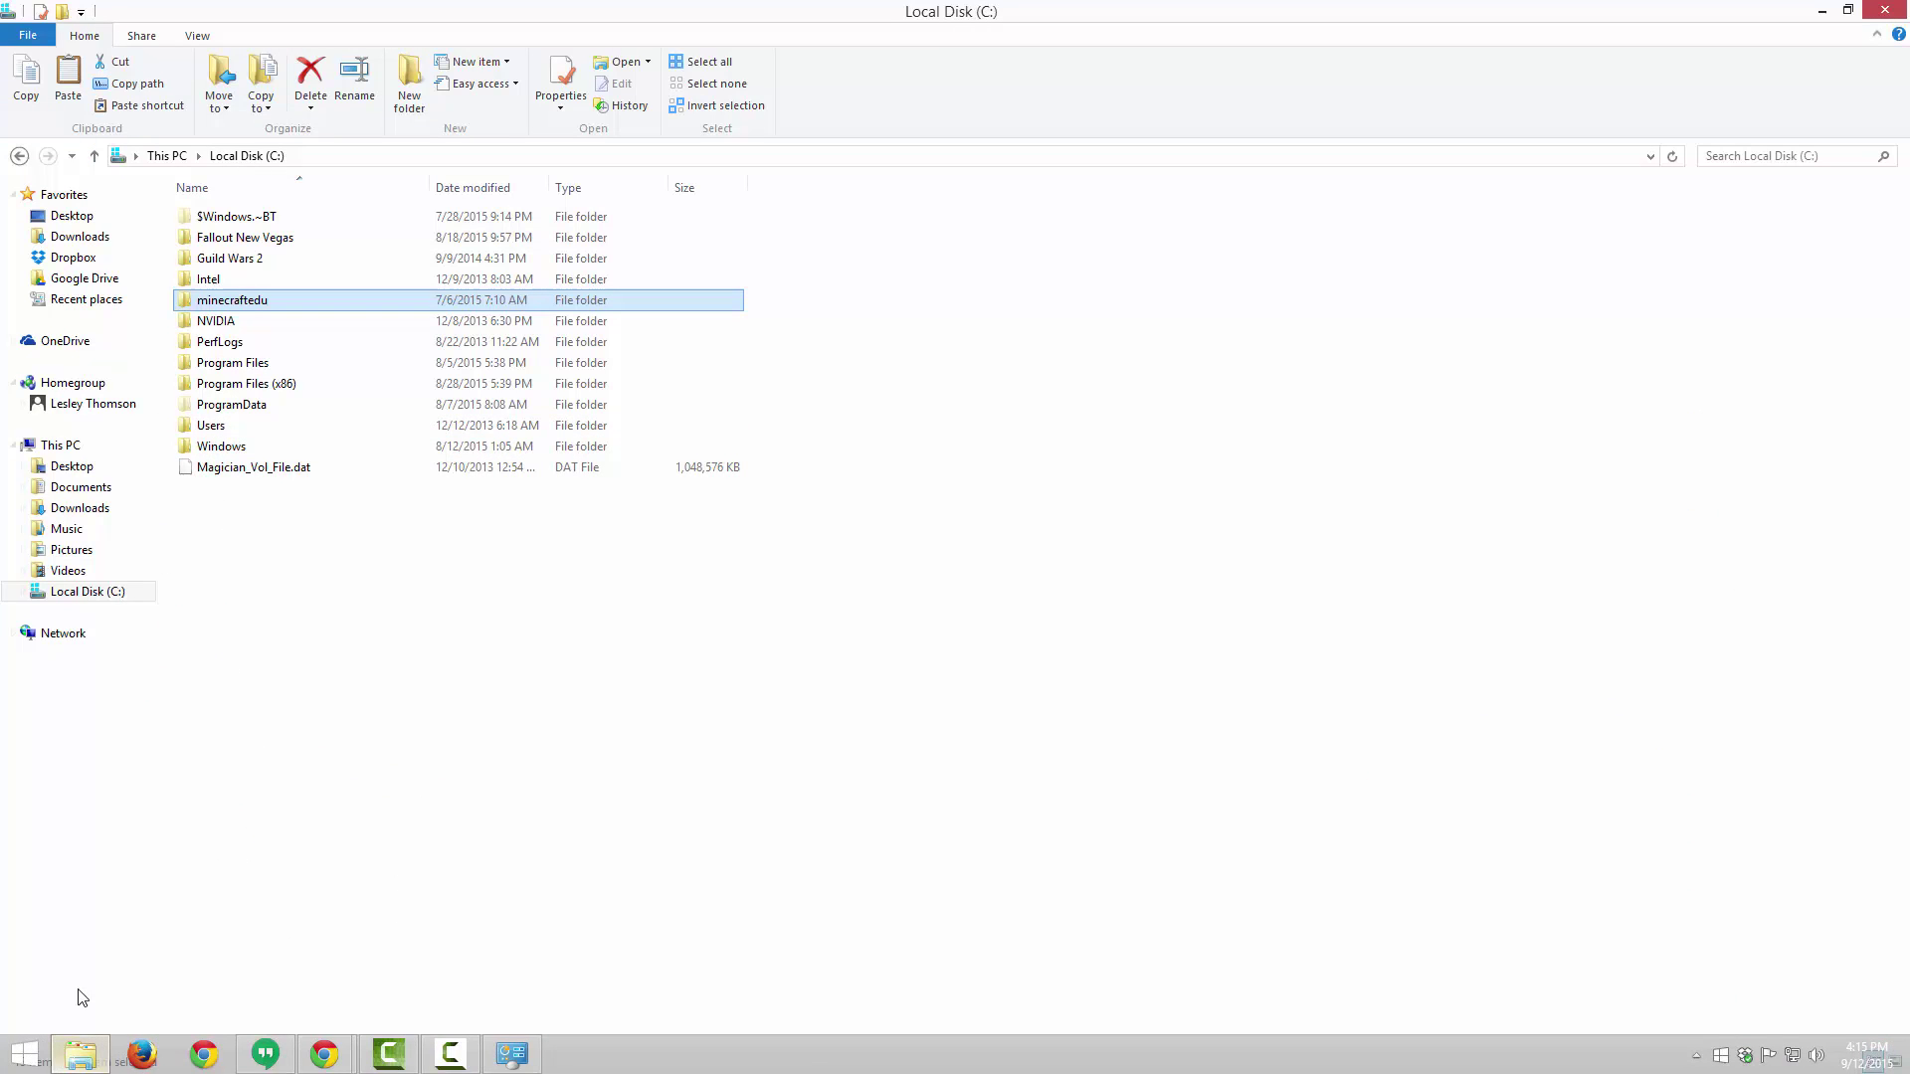
pyautogui.click(93, 241)
pyautogui.doubleClick(229, 217)
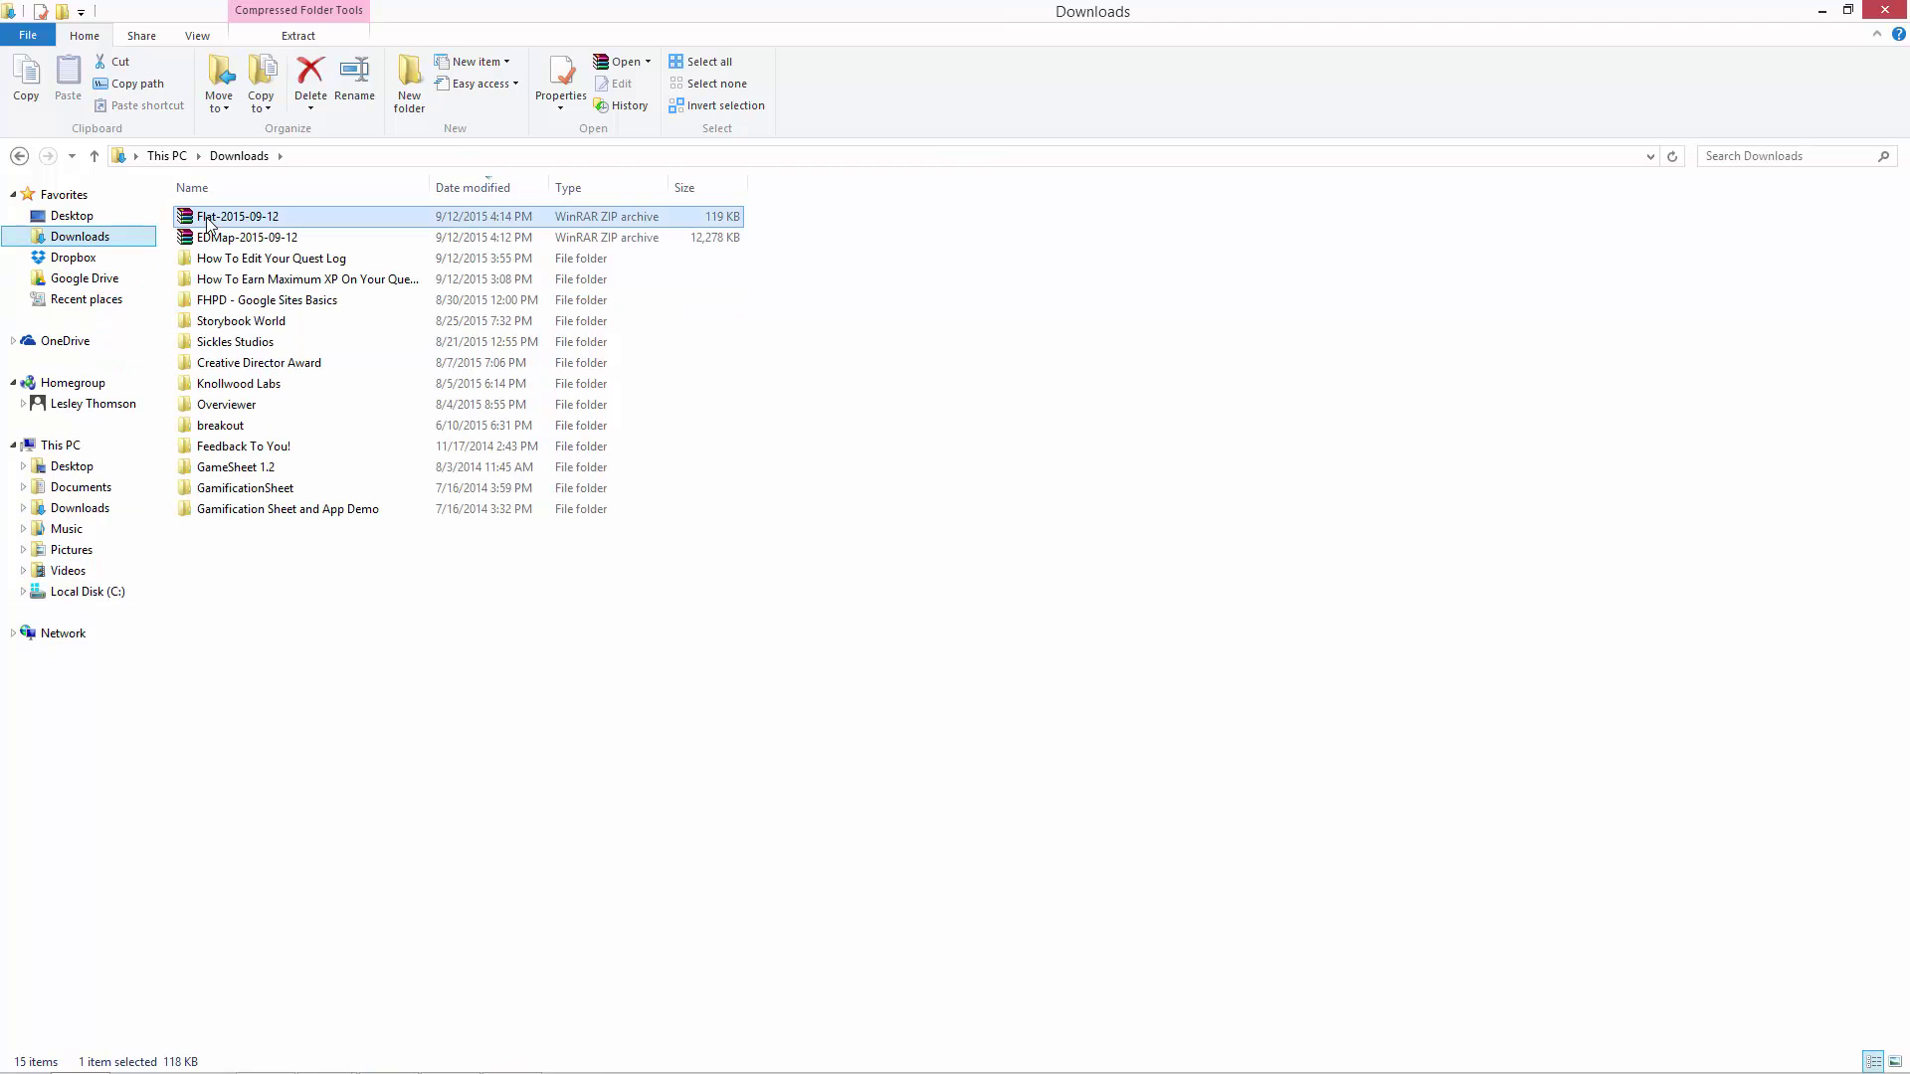
pyautogui.click(472, 334)
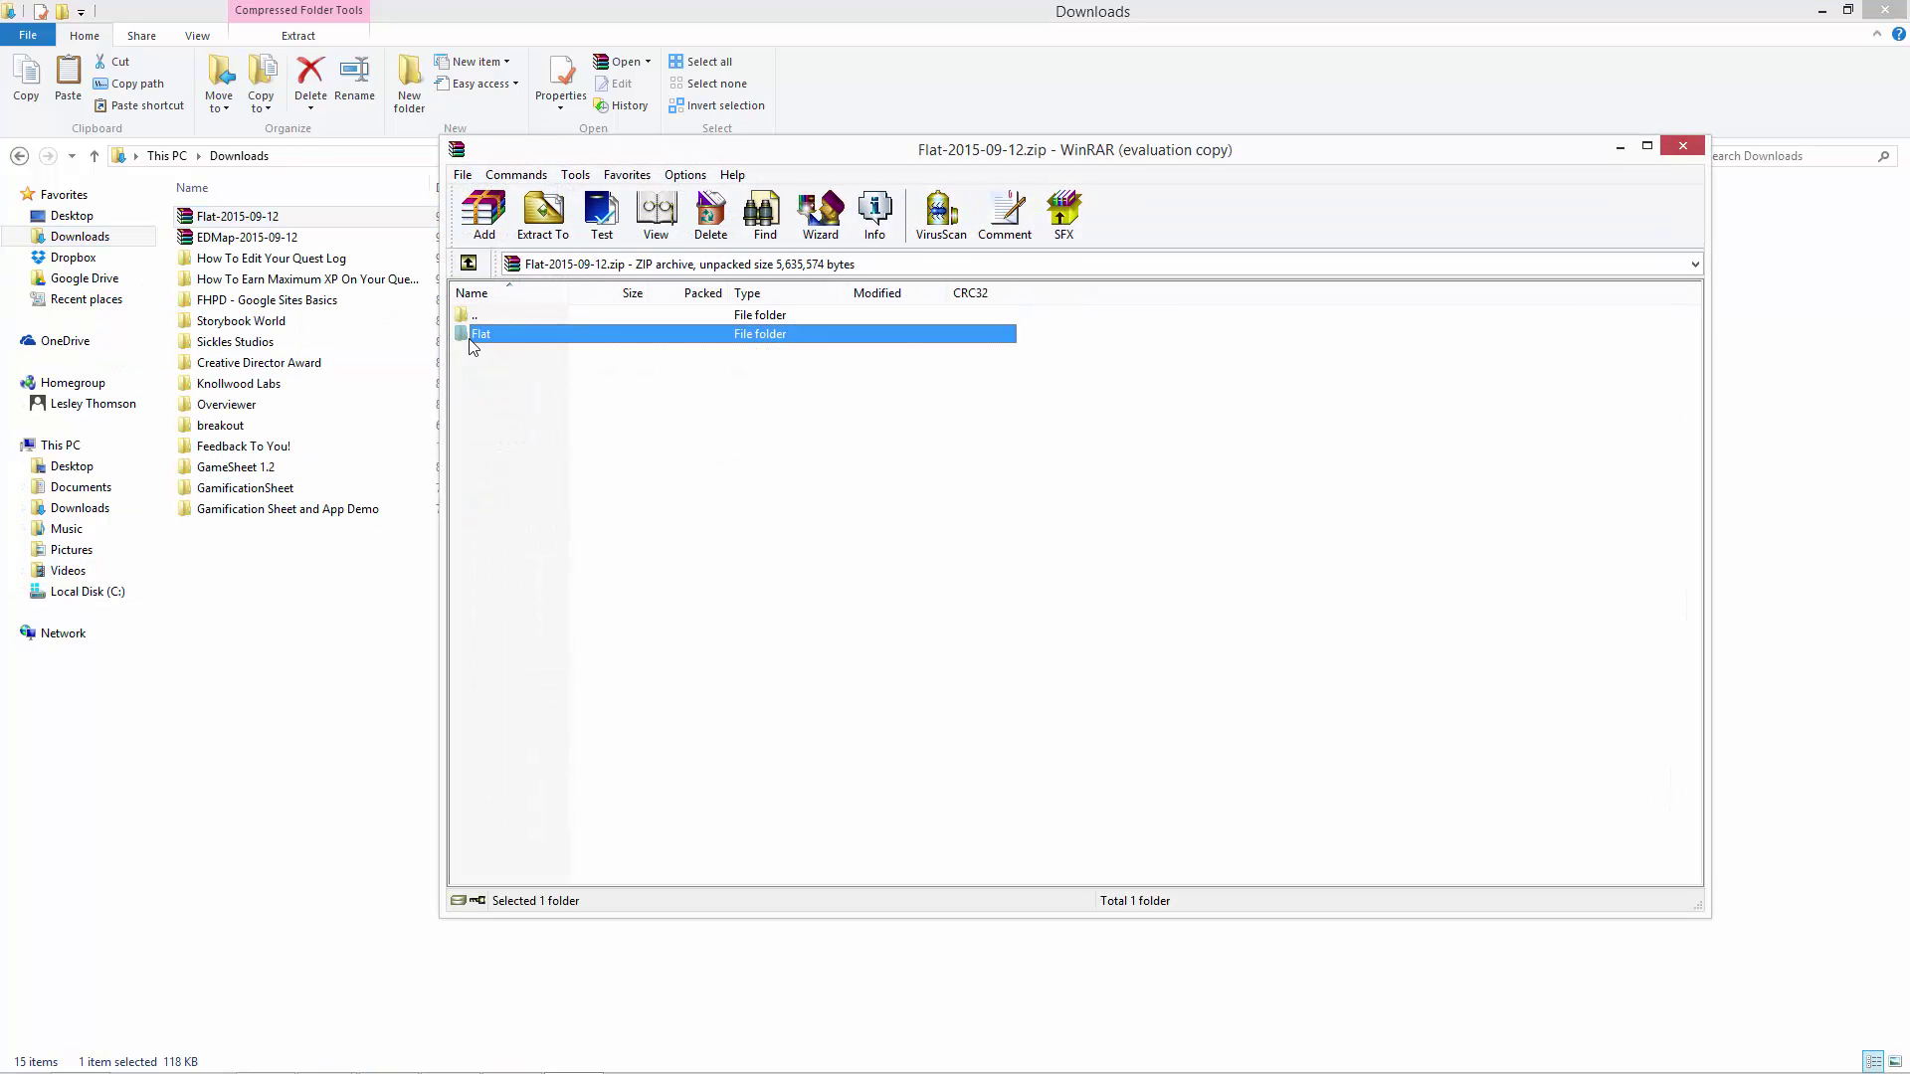
pyautogui.click(1182, 538)
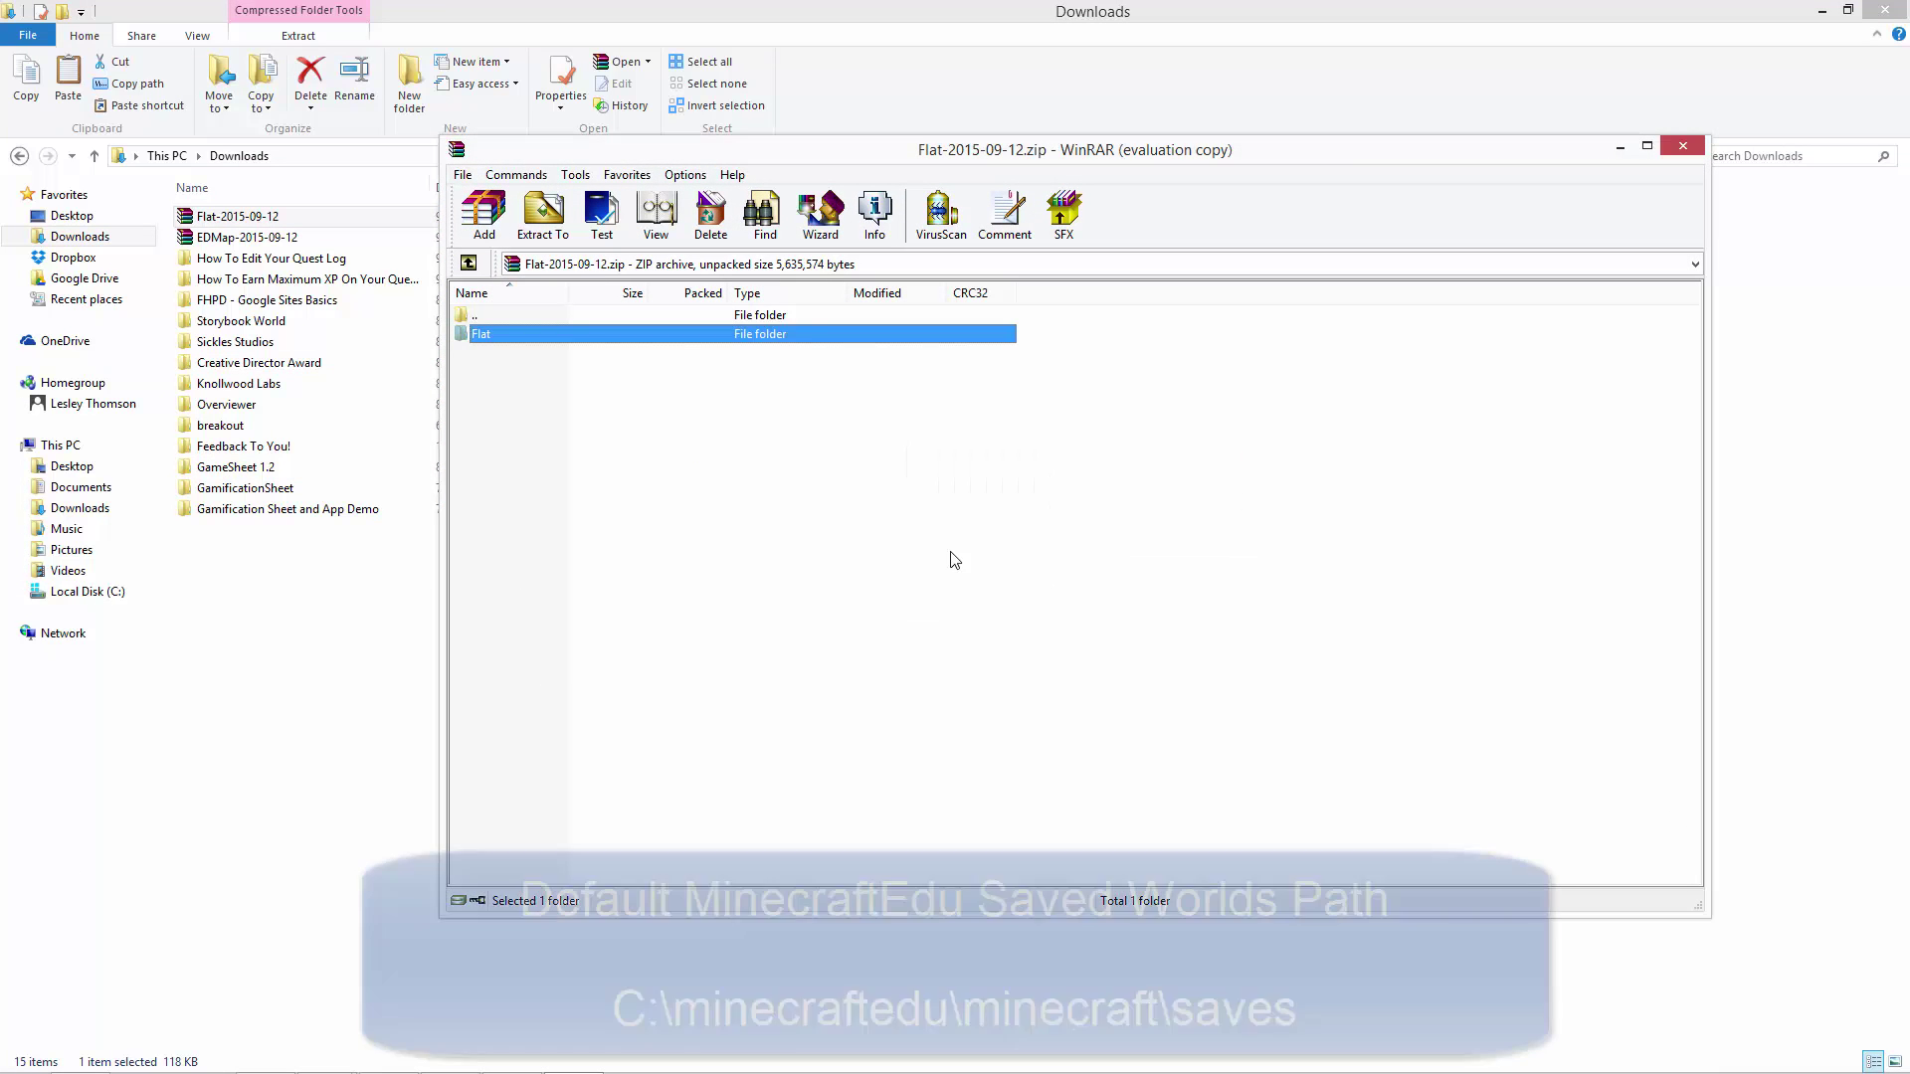
pyautogui.click(126, 598)
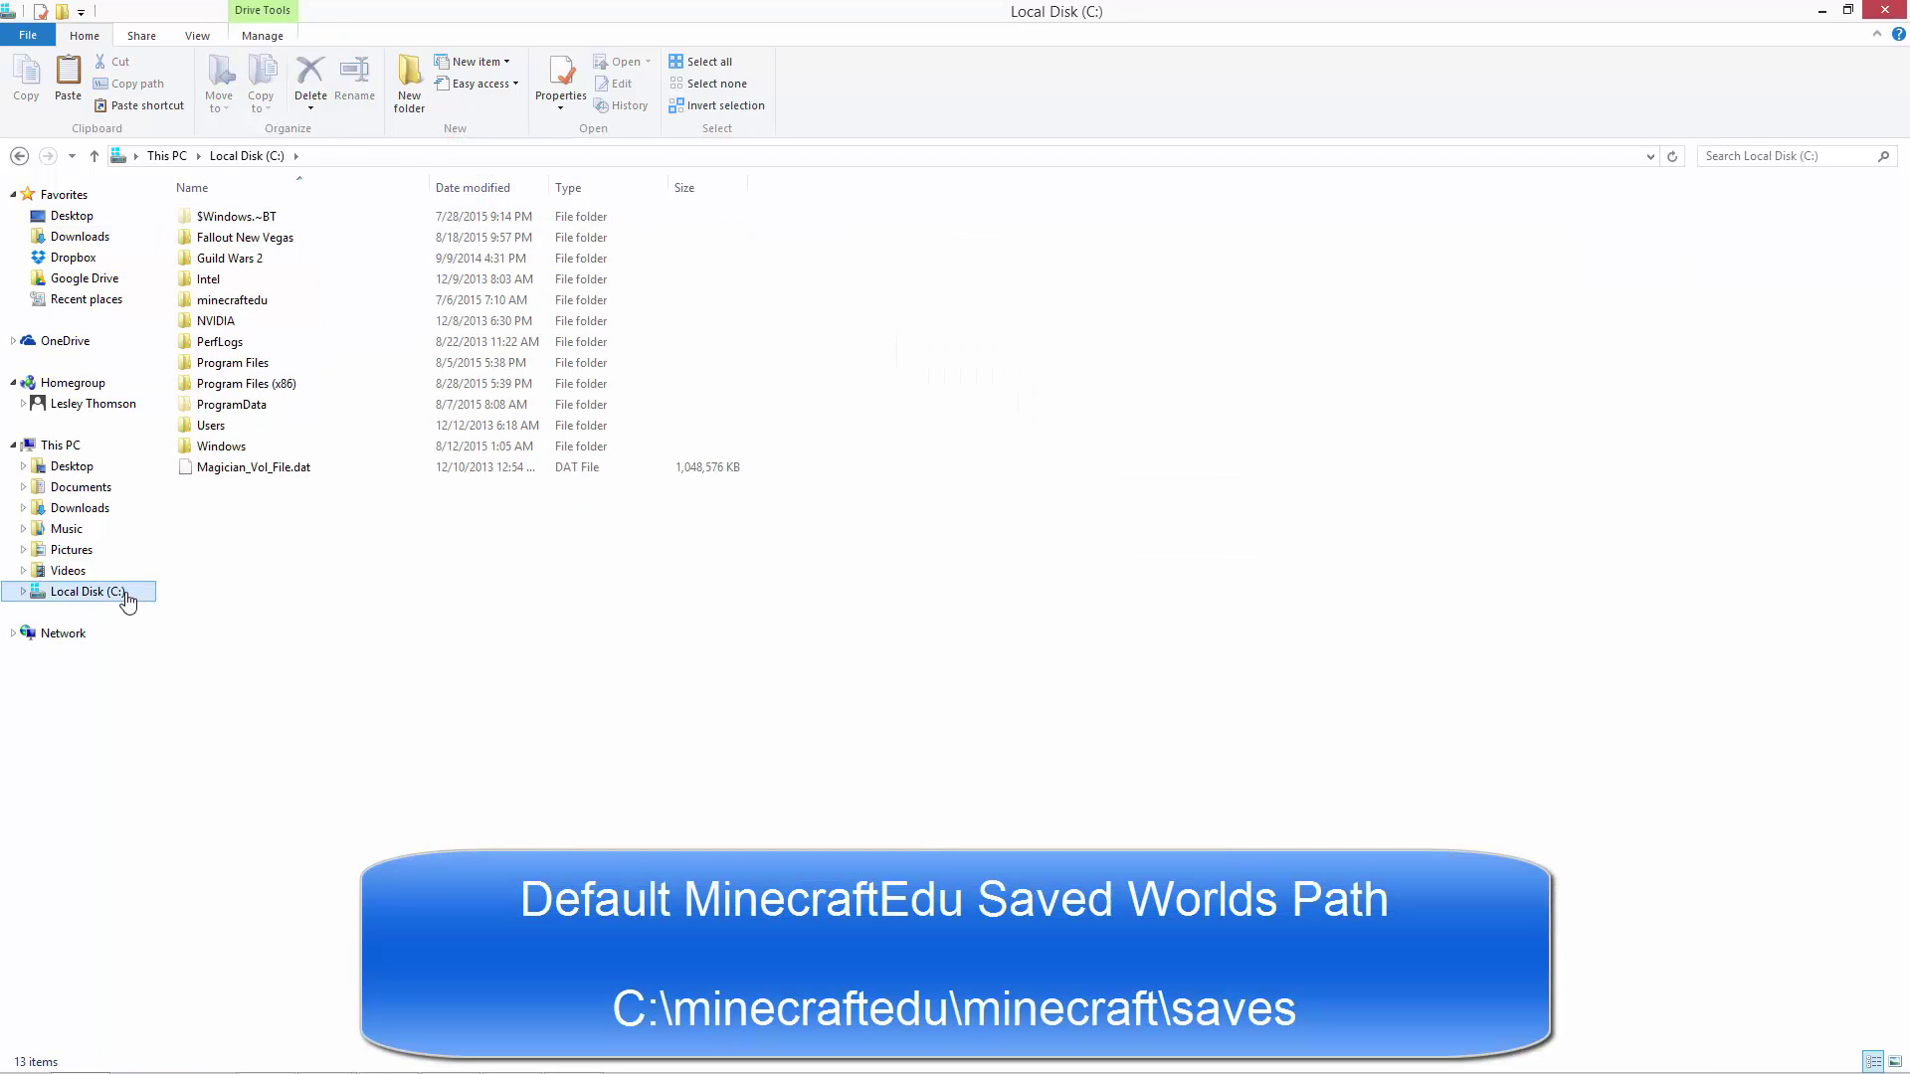
# Open C:\minecraftedu\minecraft\saves and drag the archive's Flat folder from WinRAR into it
pyautogui.doubleClick(256, 298)
pyautogui.click(251, 290)
pyautogui.doubleClick(250, 290)
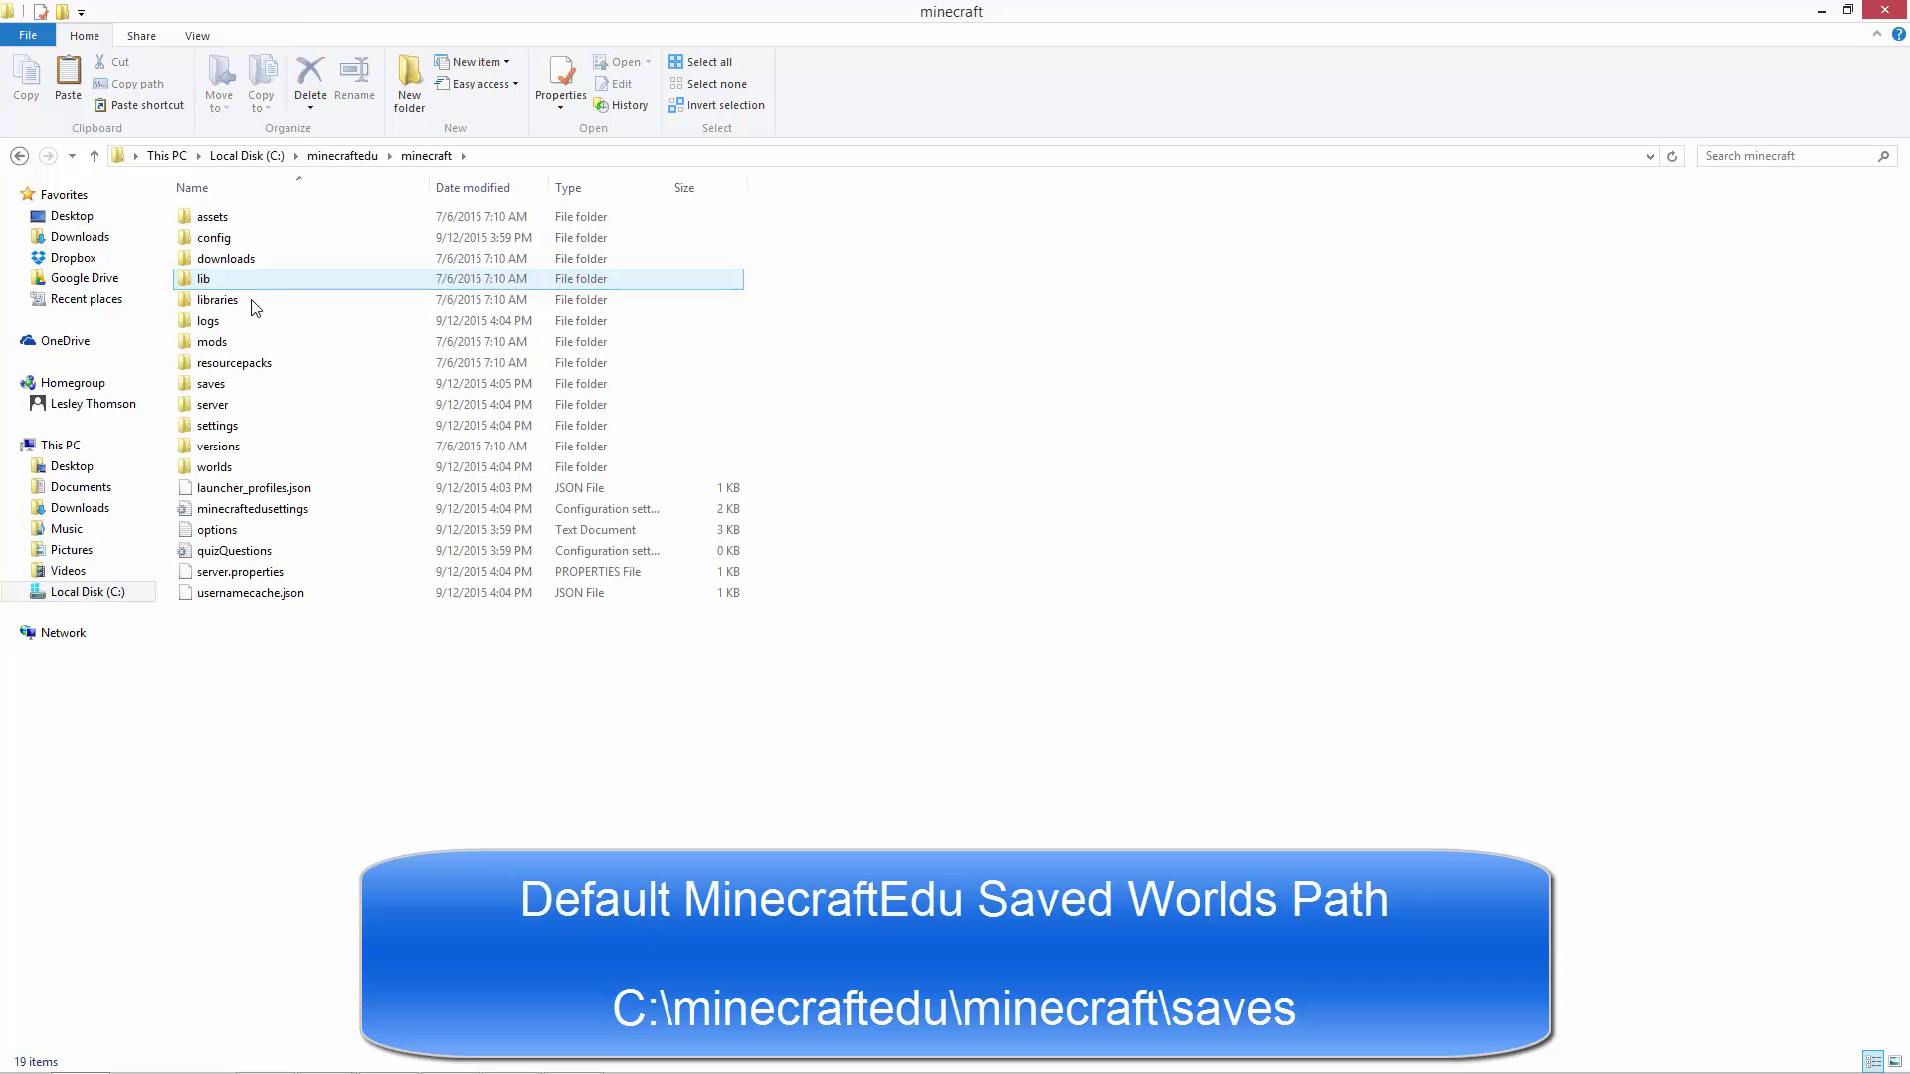
pyautogui.doubleClick(242, 384)
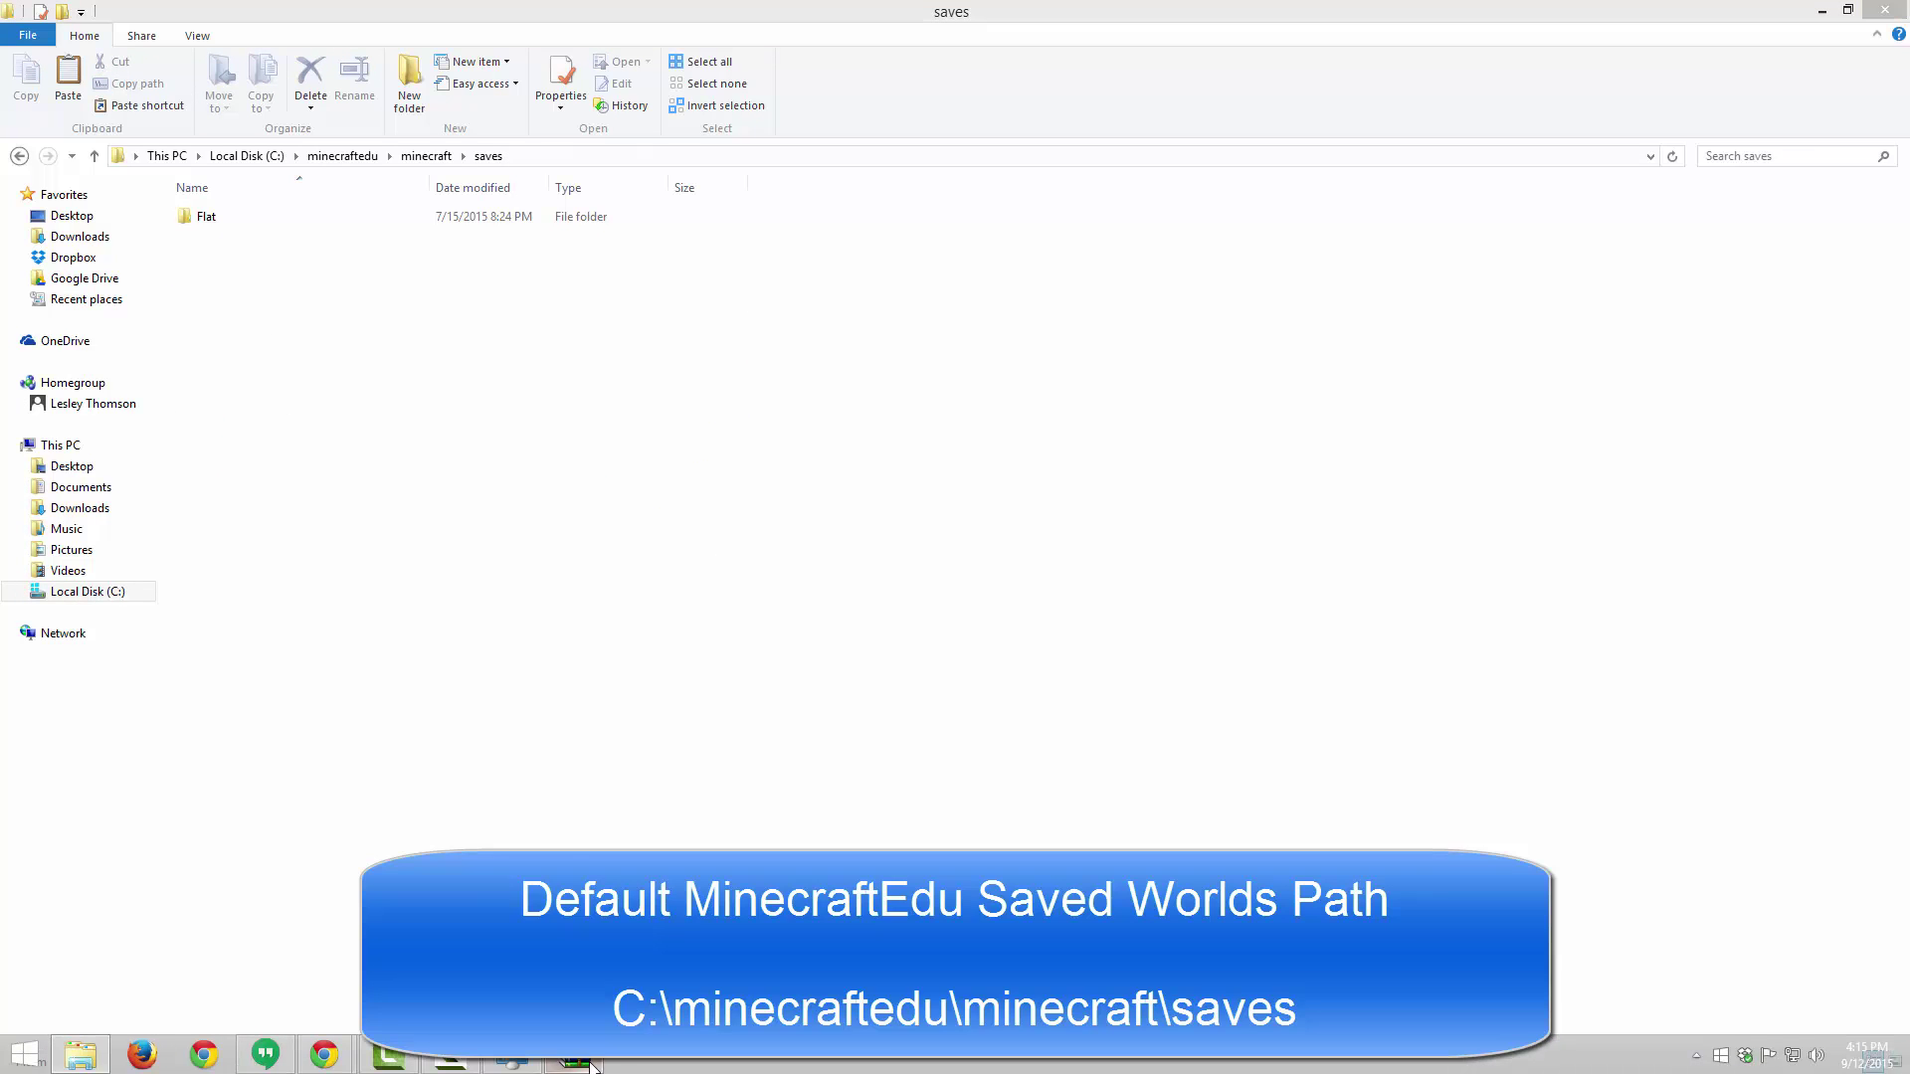
pyautogui.click(577, 1064)
pyautogui.moveTo(509, 339); pyautogui.dragTo(316, 356)
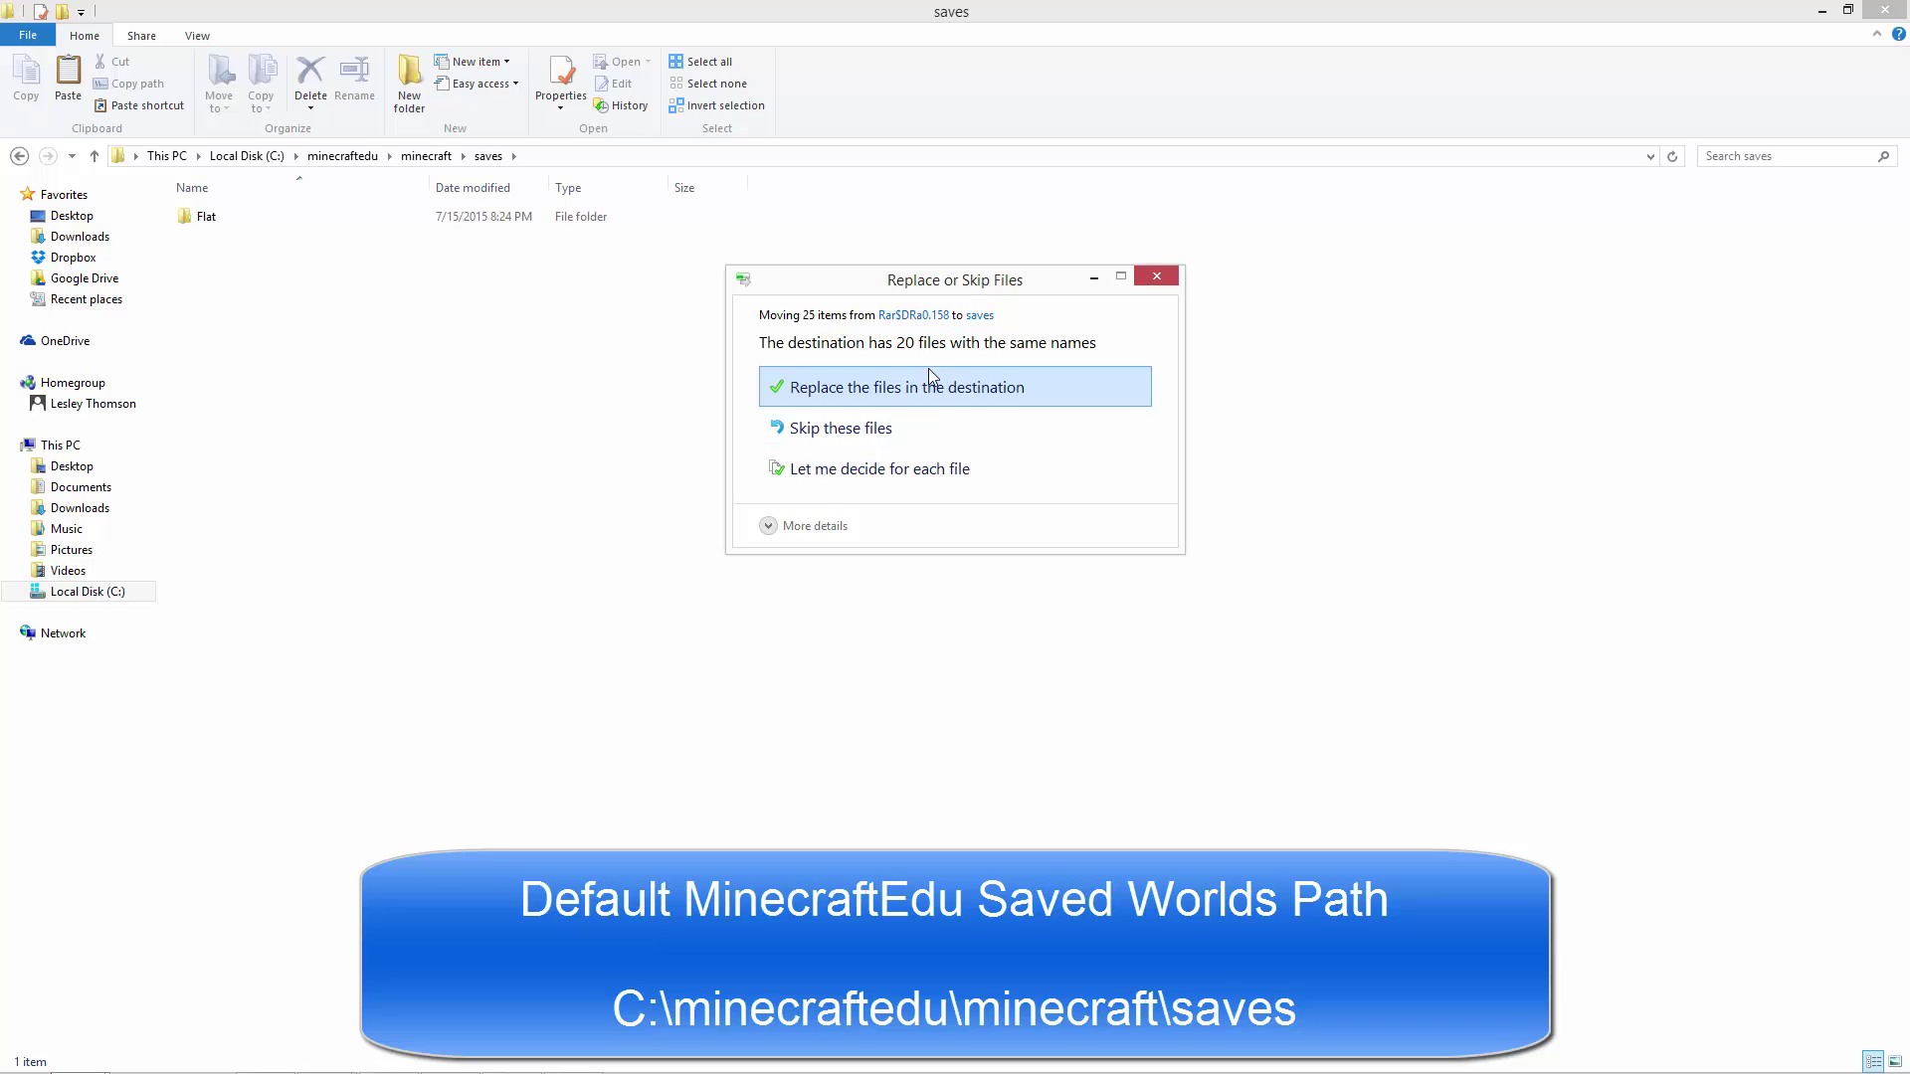
# Replace the 20 same-named files in saves with the archive's Flat copies, then select Flat
pyautogui.click(953, 388)
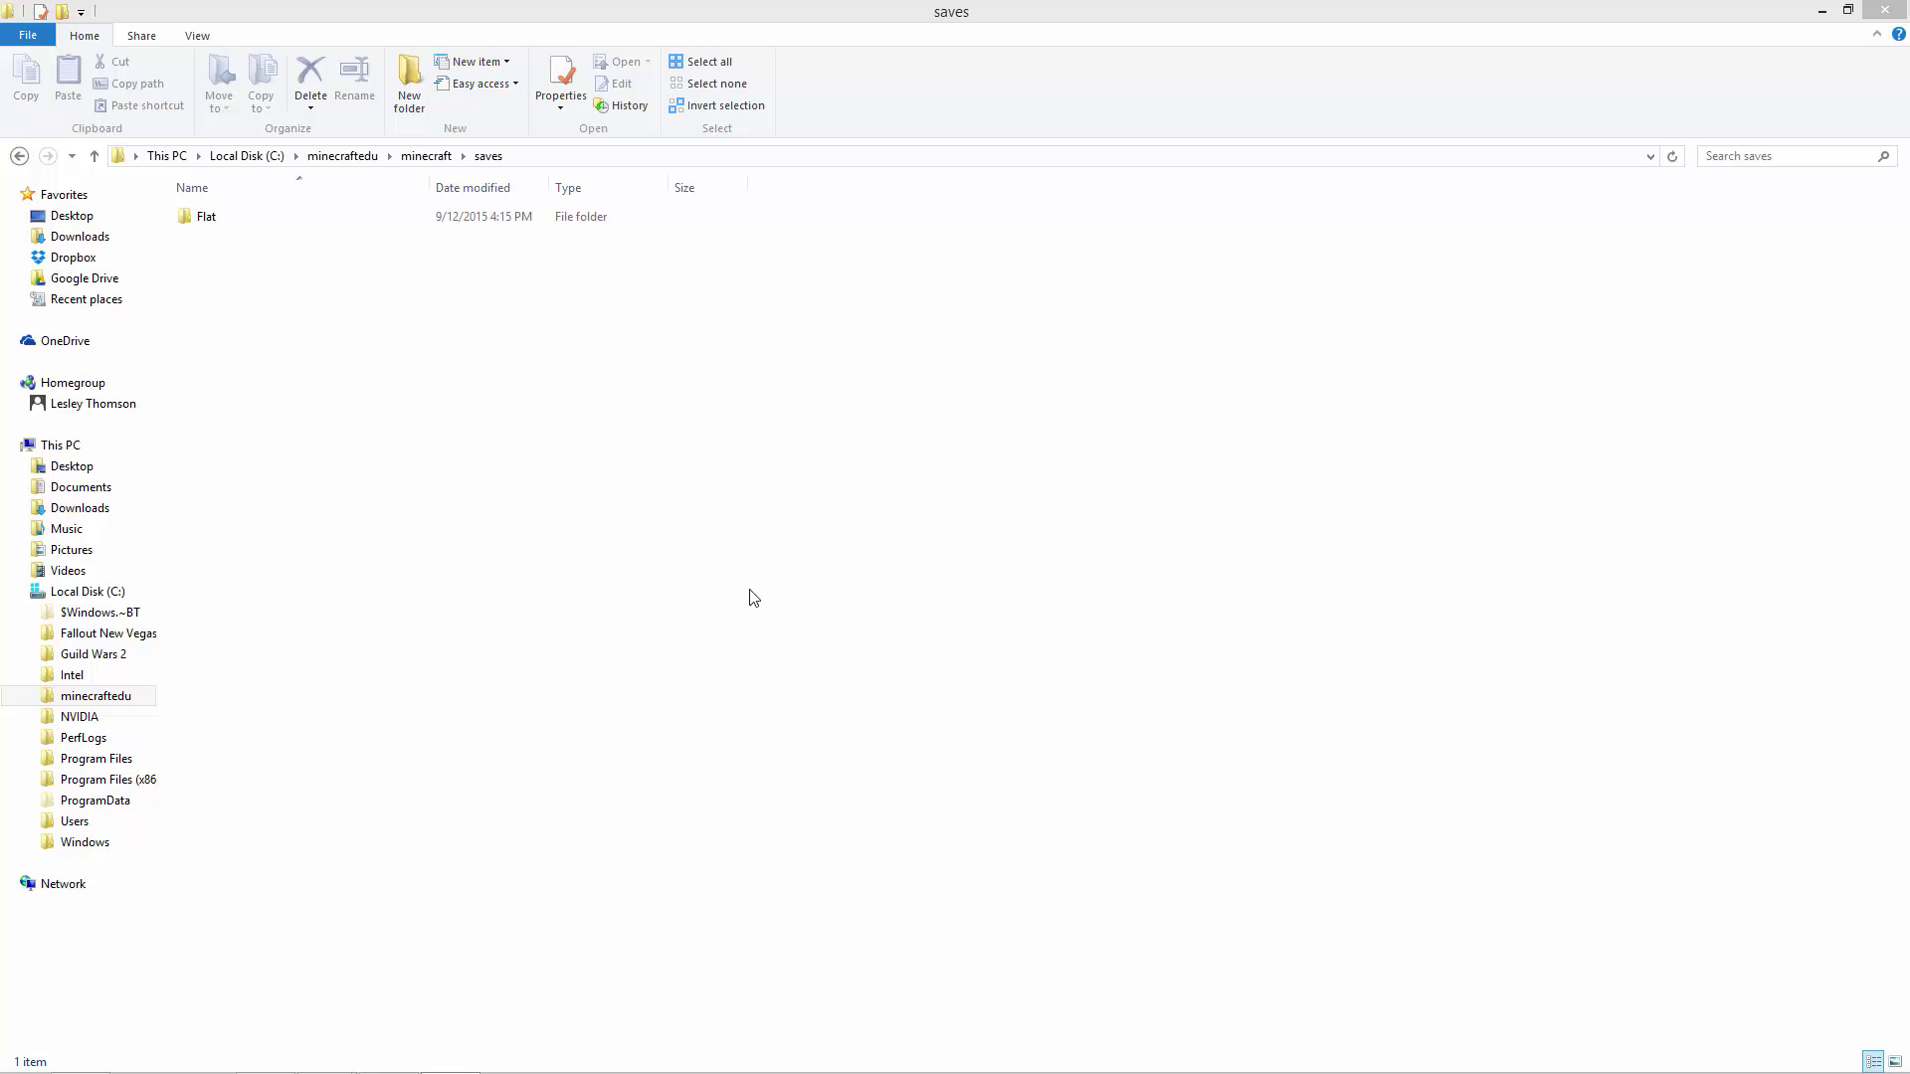
pyautogui.click(214, 227)
# Rename the Flat world folder in saves to 'Flat 1.1'
pyautogui.click(213, 219)
pyautogui.rightClick(216, 216)
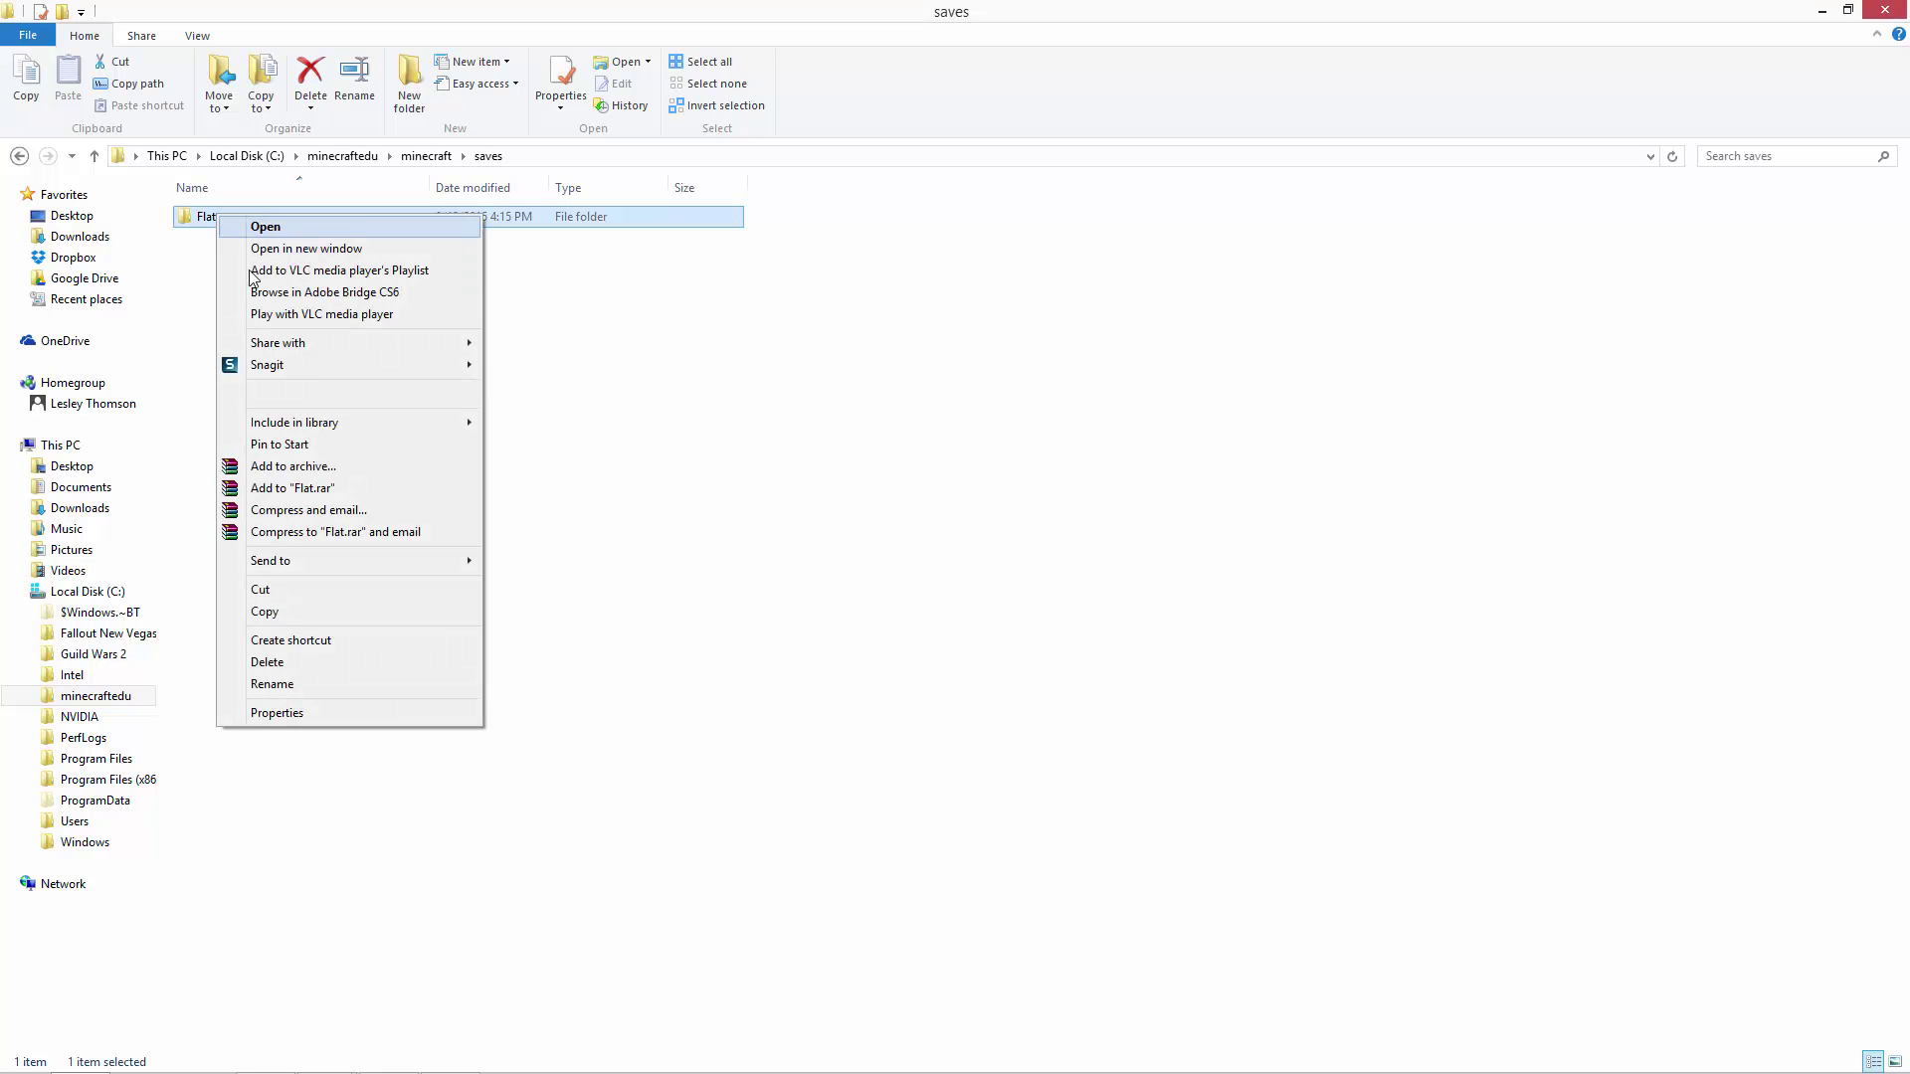
pyautogui.click(273, 686)
pyautogui.press('Escape')
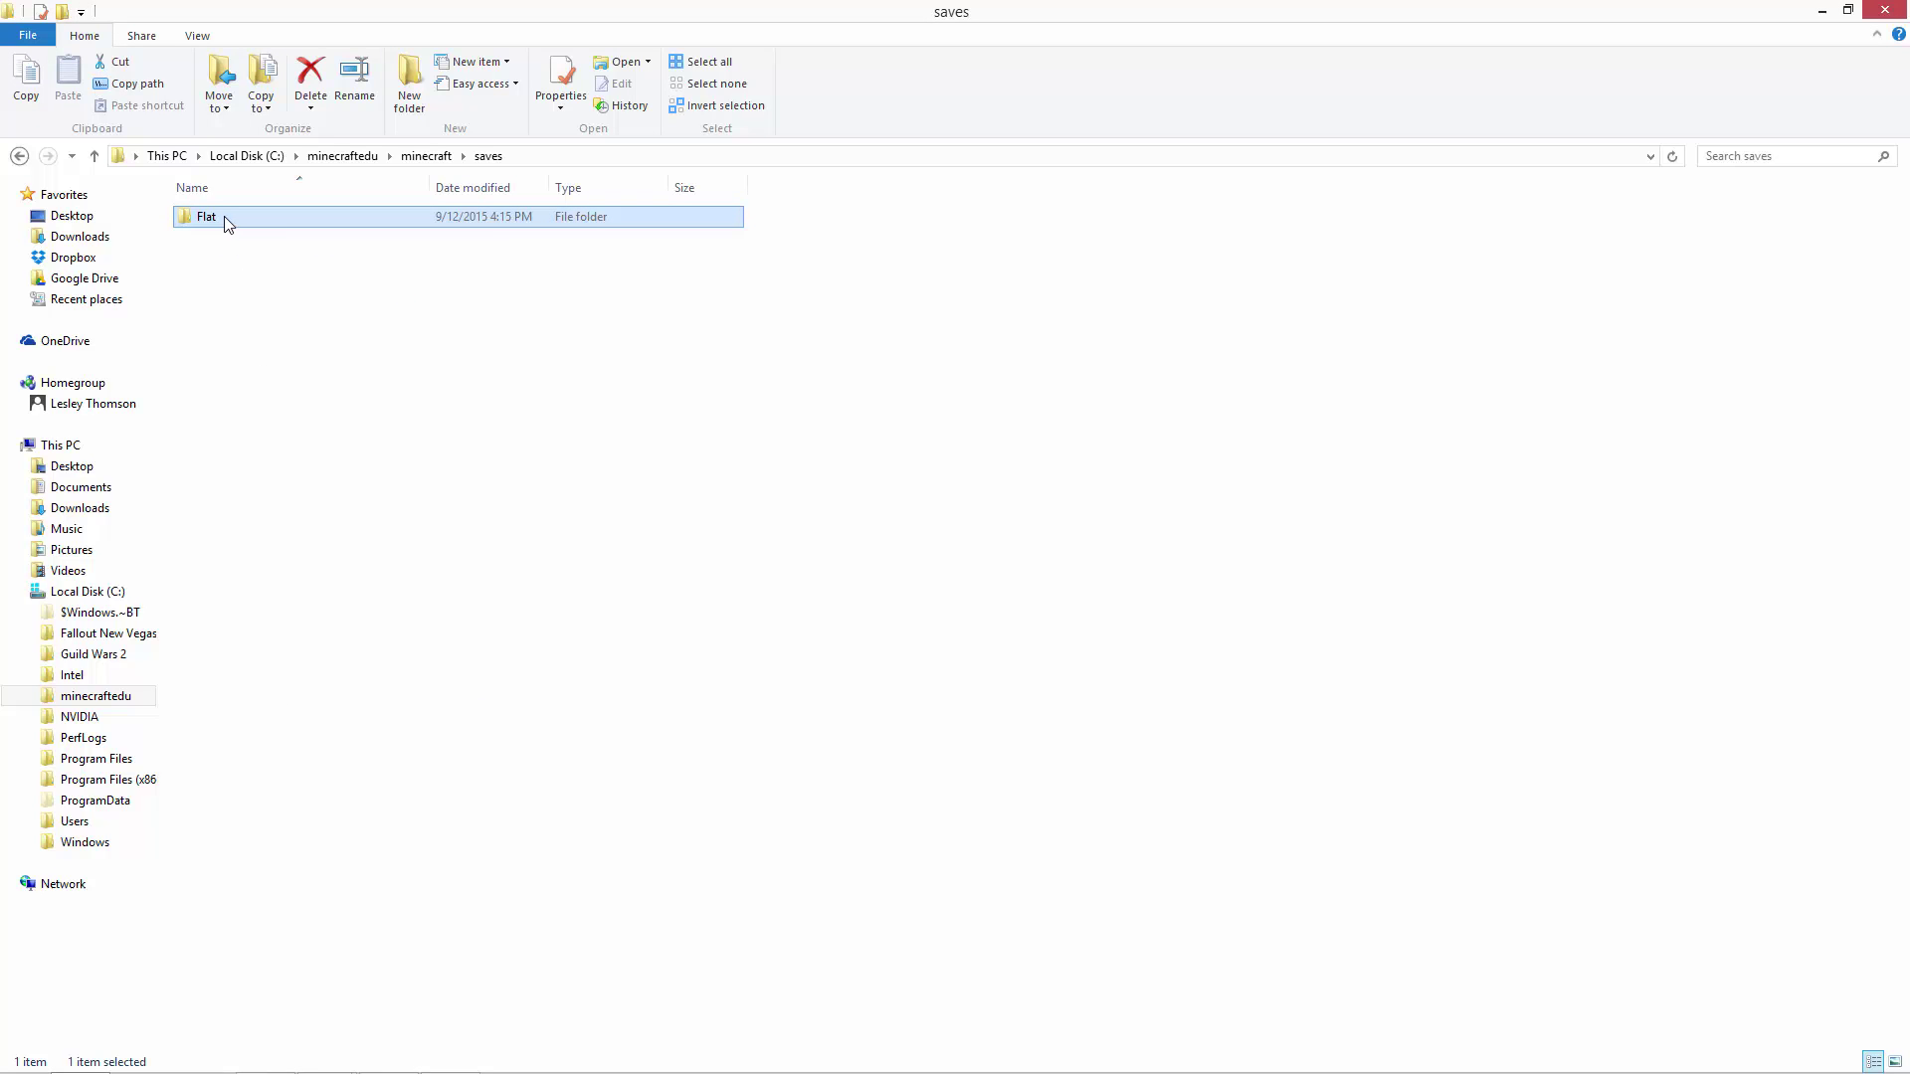
pyautogui.rightClick(223, 217)
pyautogui.click(269, 686)
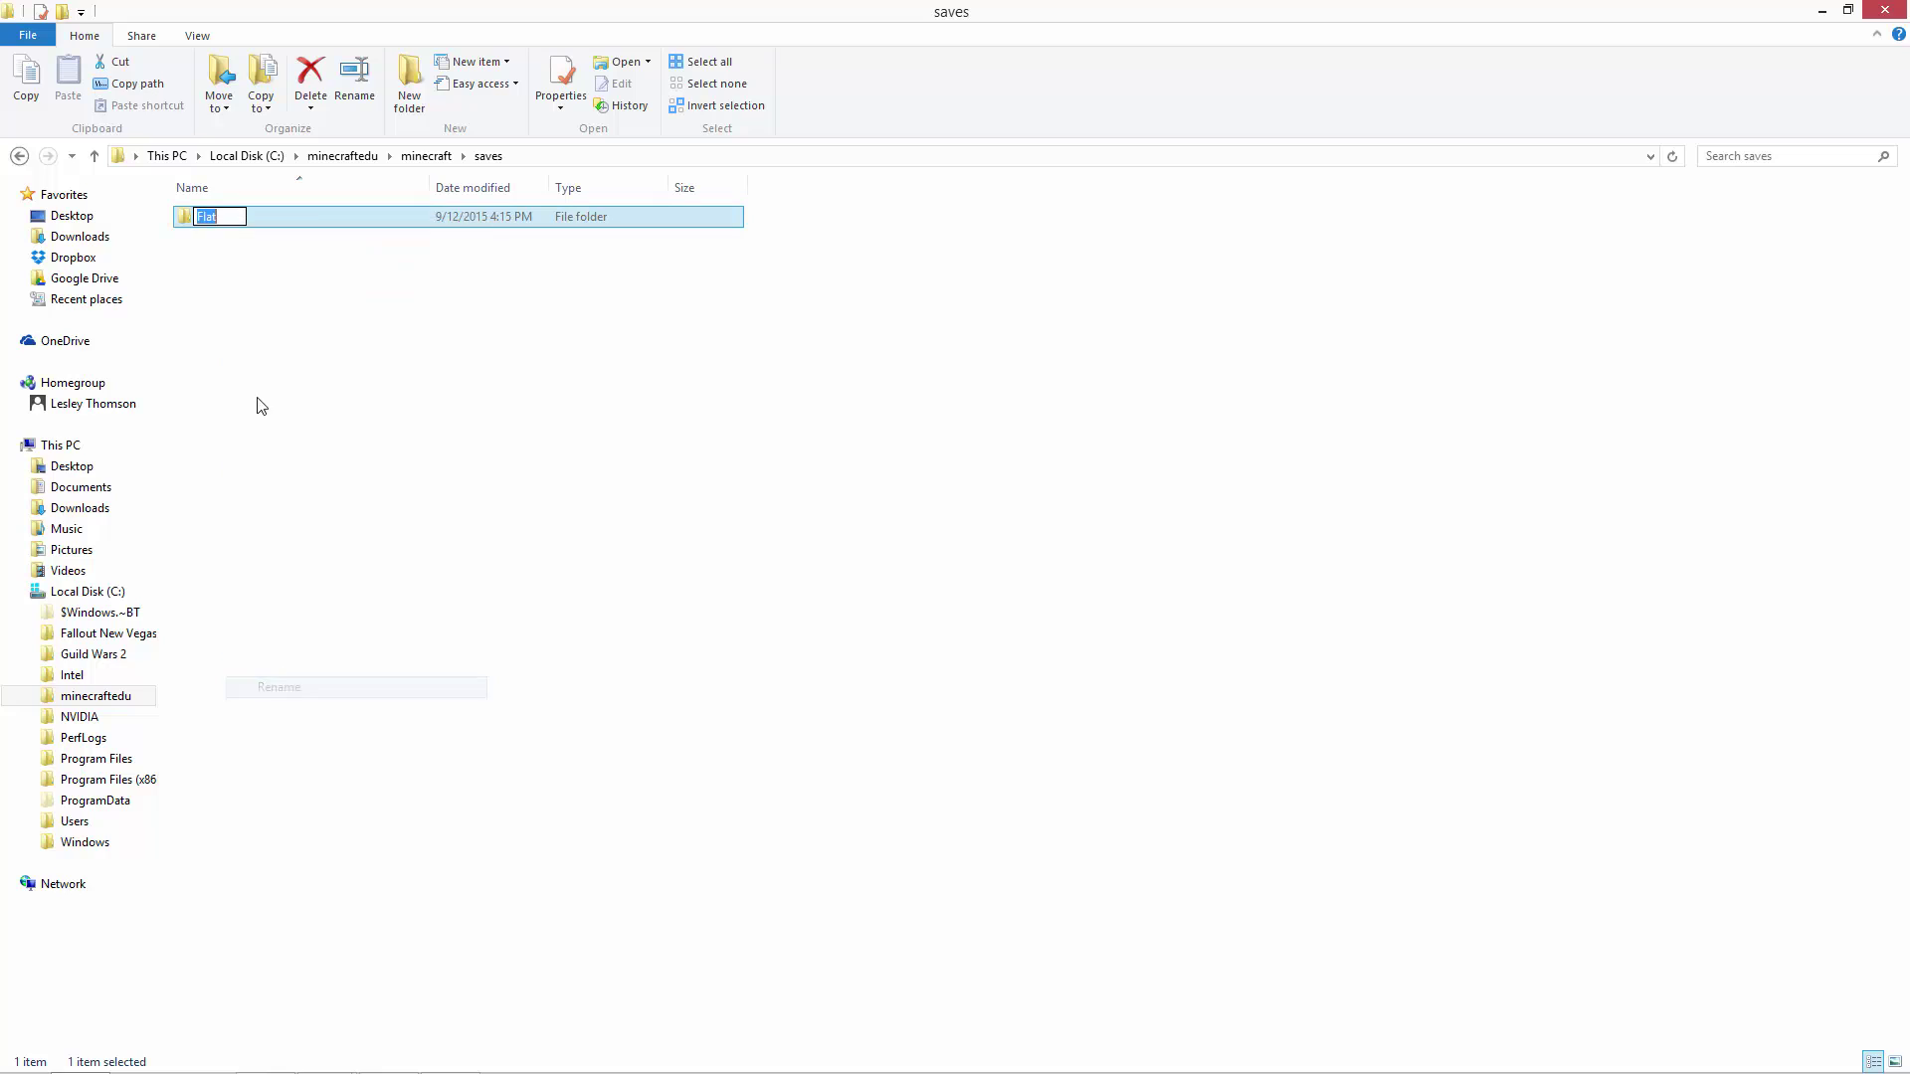
pyautogui.click(232, 216)
pyautogui.write('1.1')
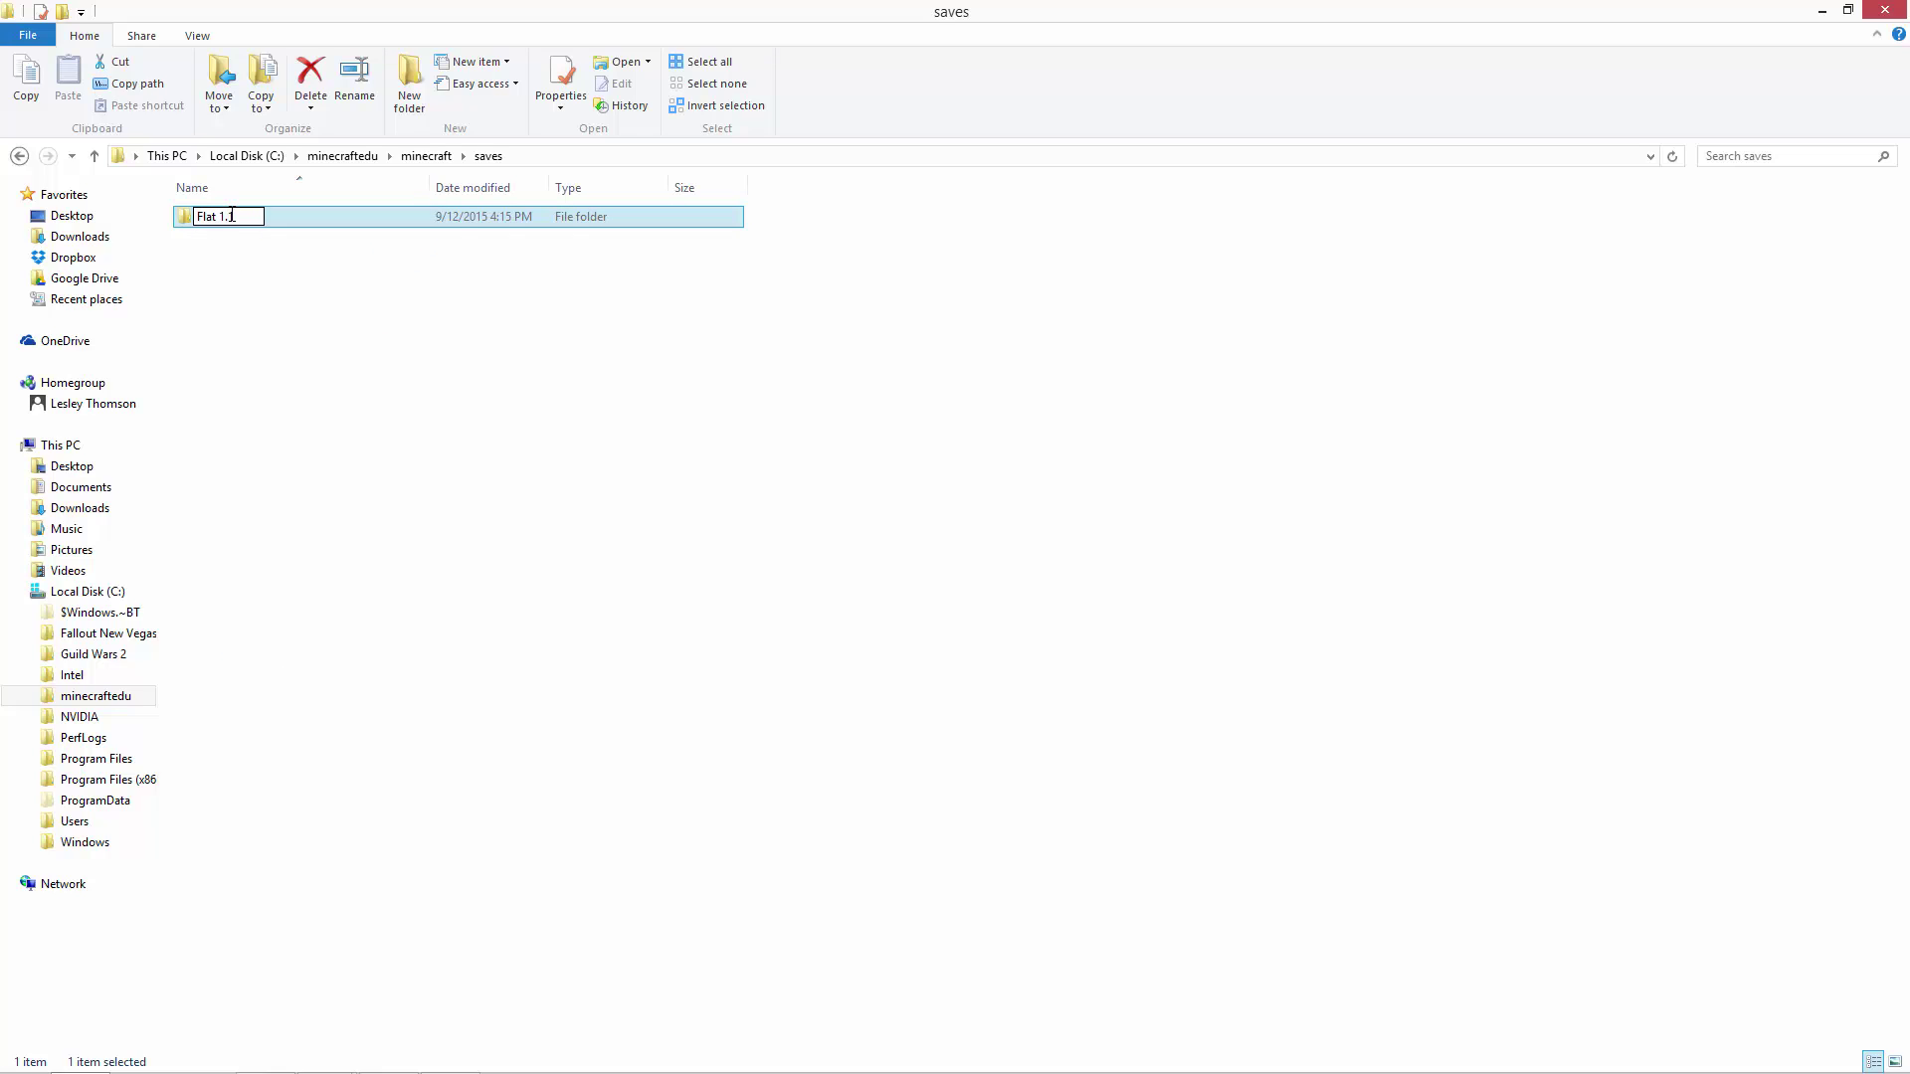
pyautogui.press('Return')
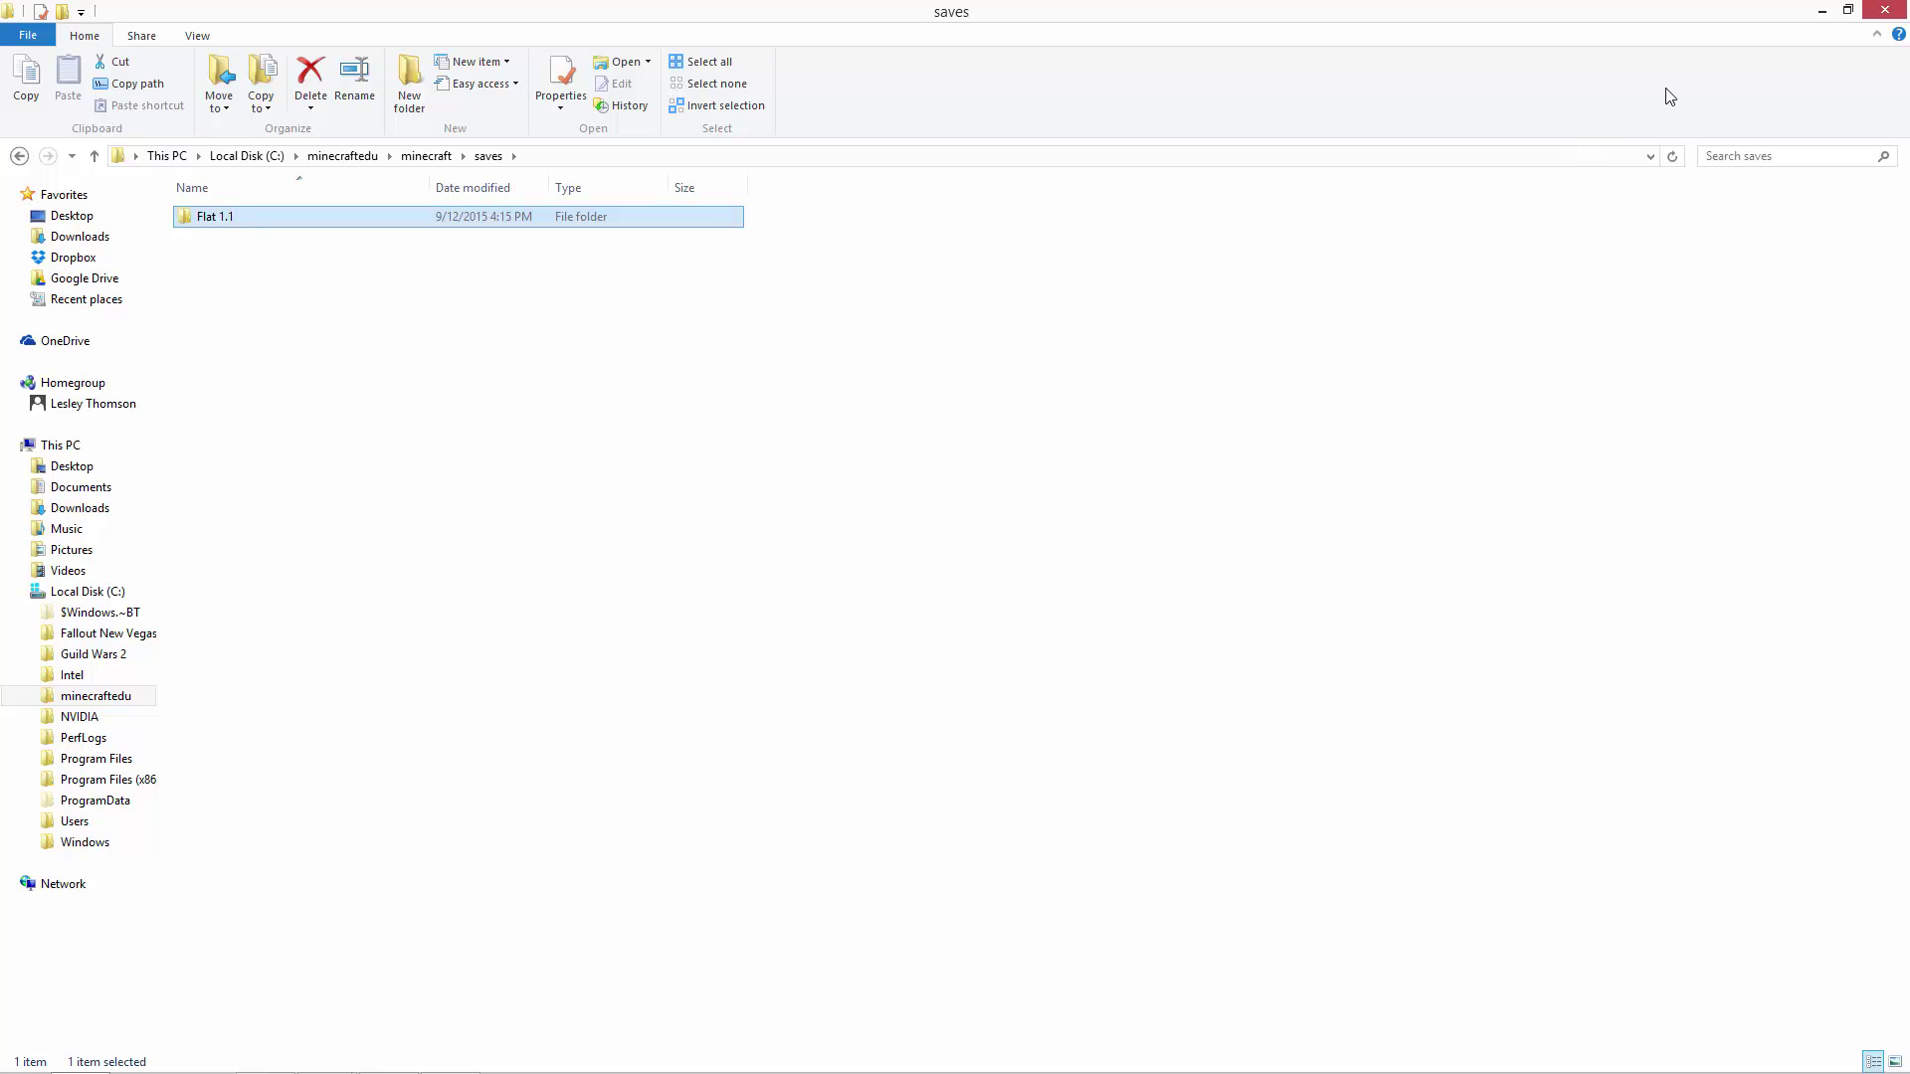
# Start MinecraftEdu from its launcher using the offline MinecraftEdu login mode
pyautogui.click(1823, 12)
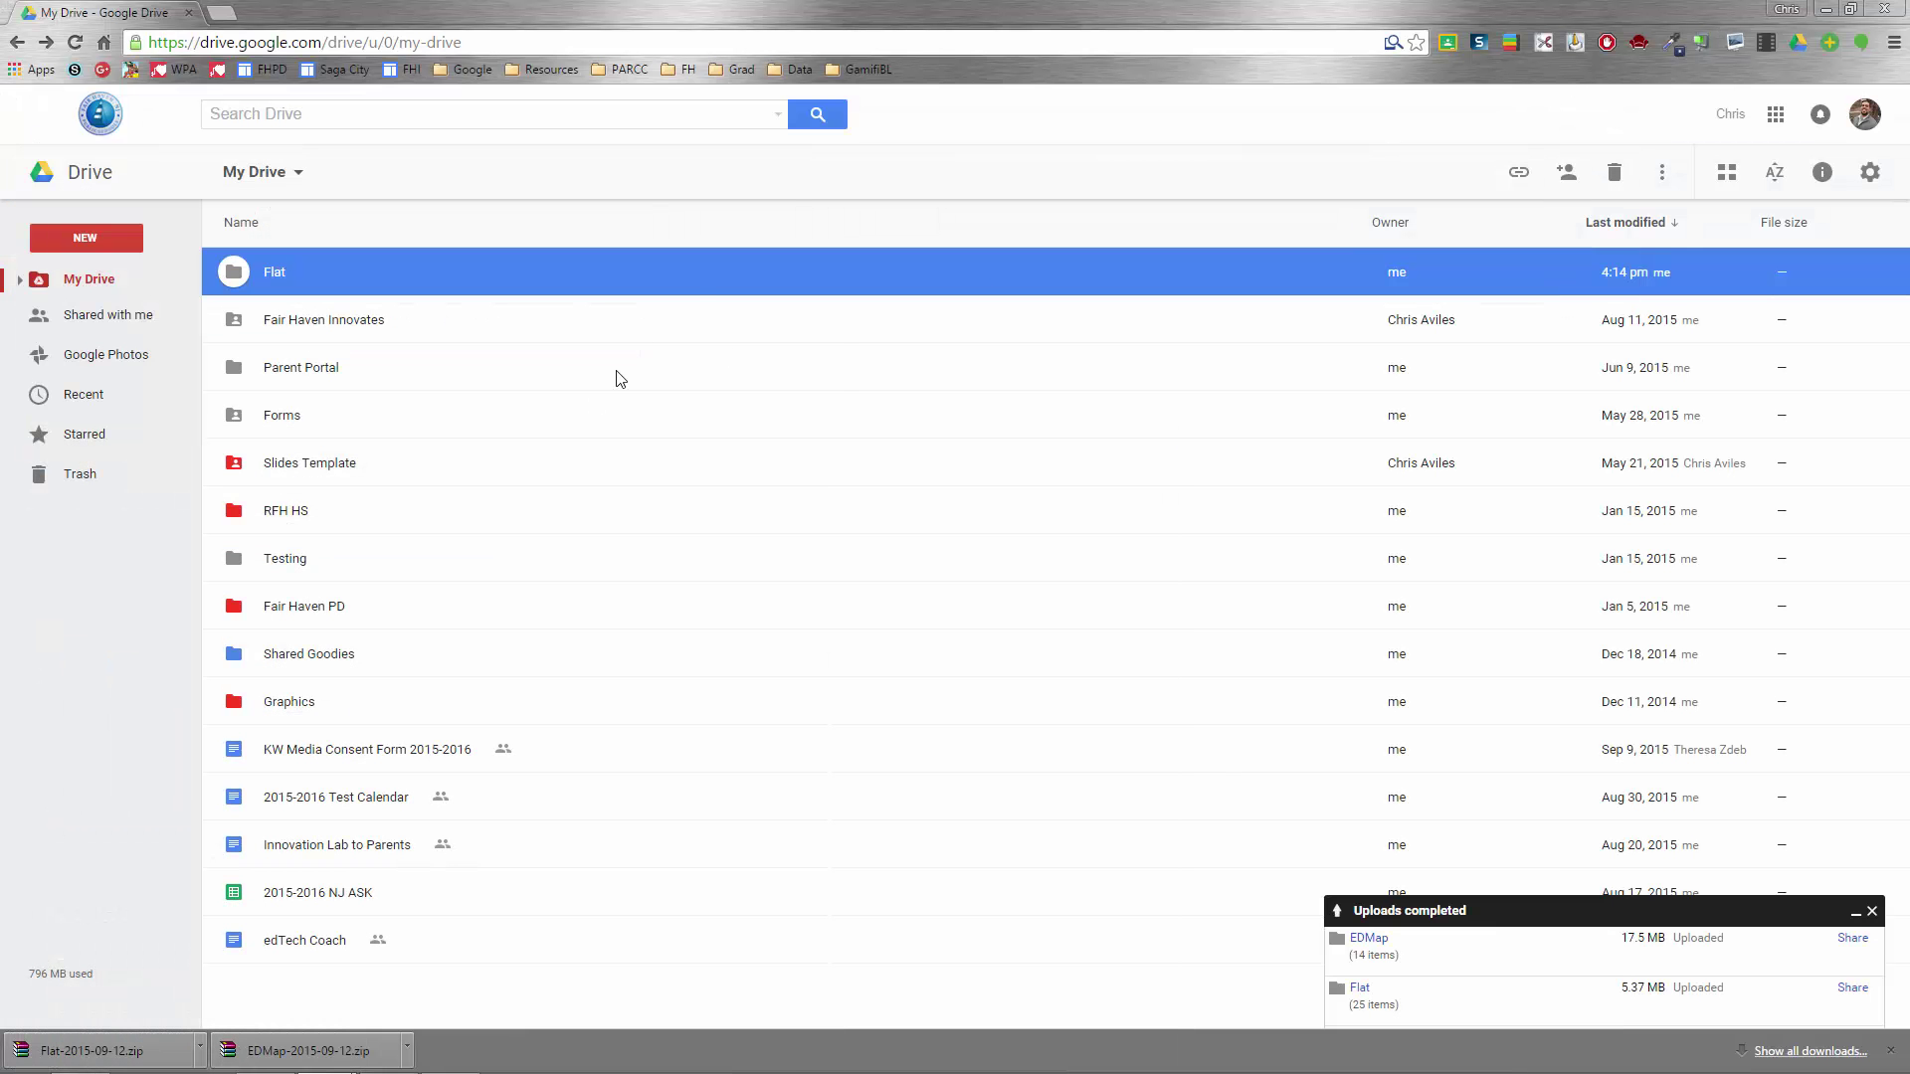
pyautogui.click(1783, 14)
pyautogui.click(184, 537)
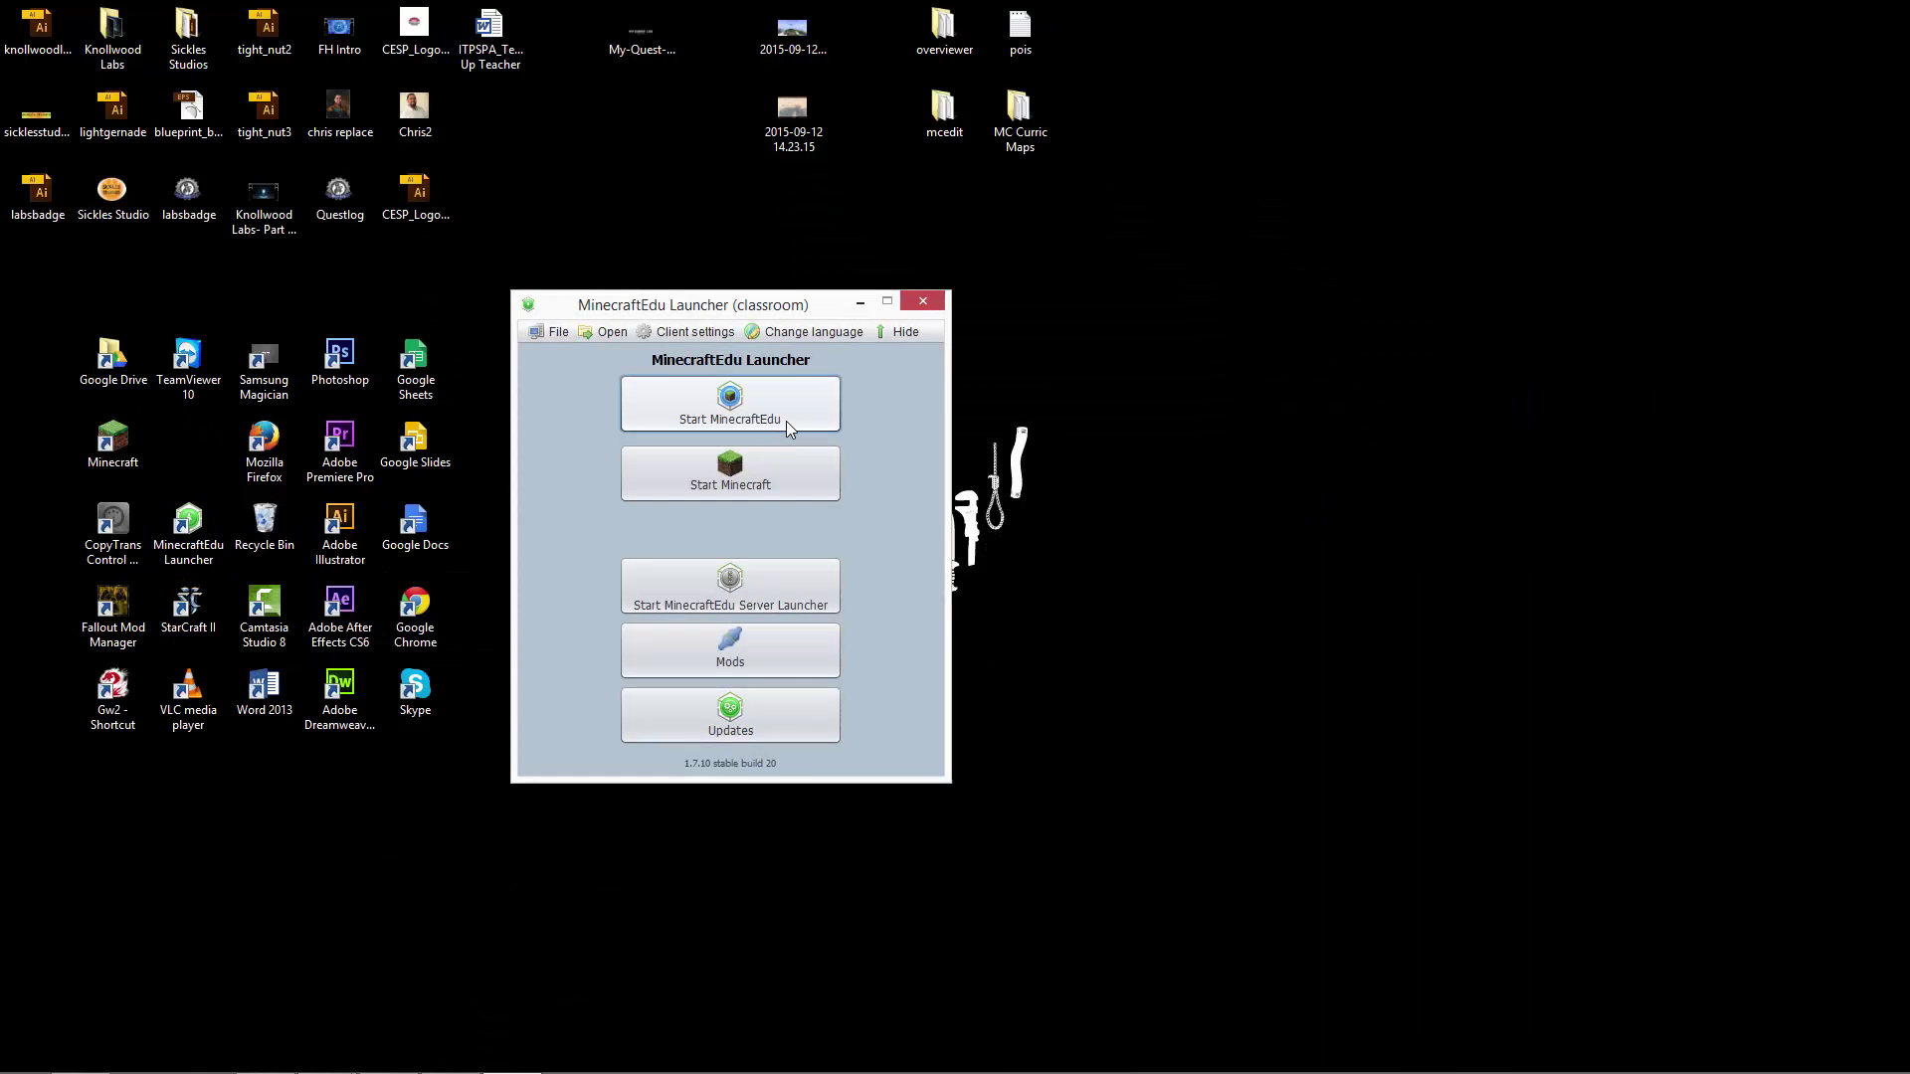
pyautogui.click(778, 416)
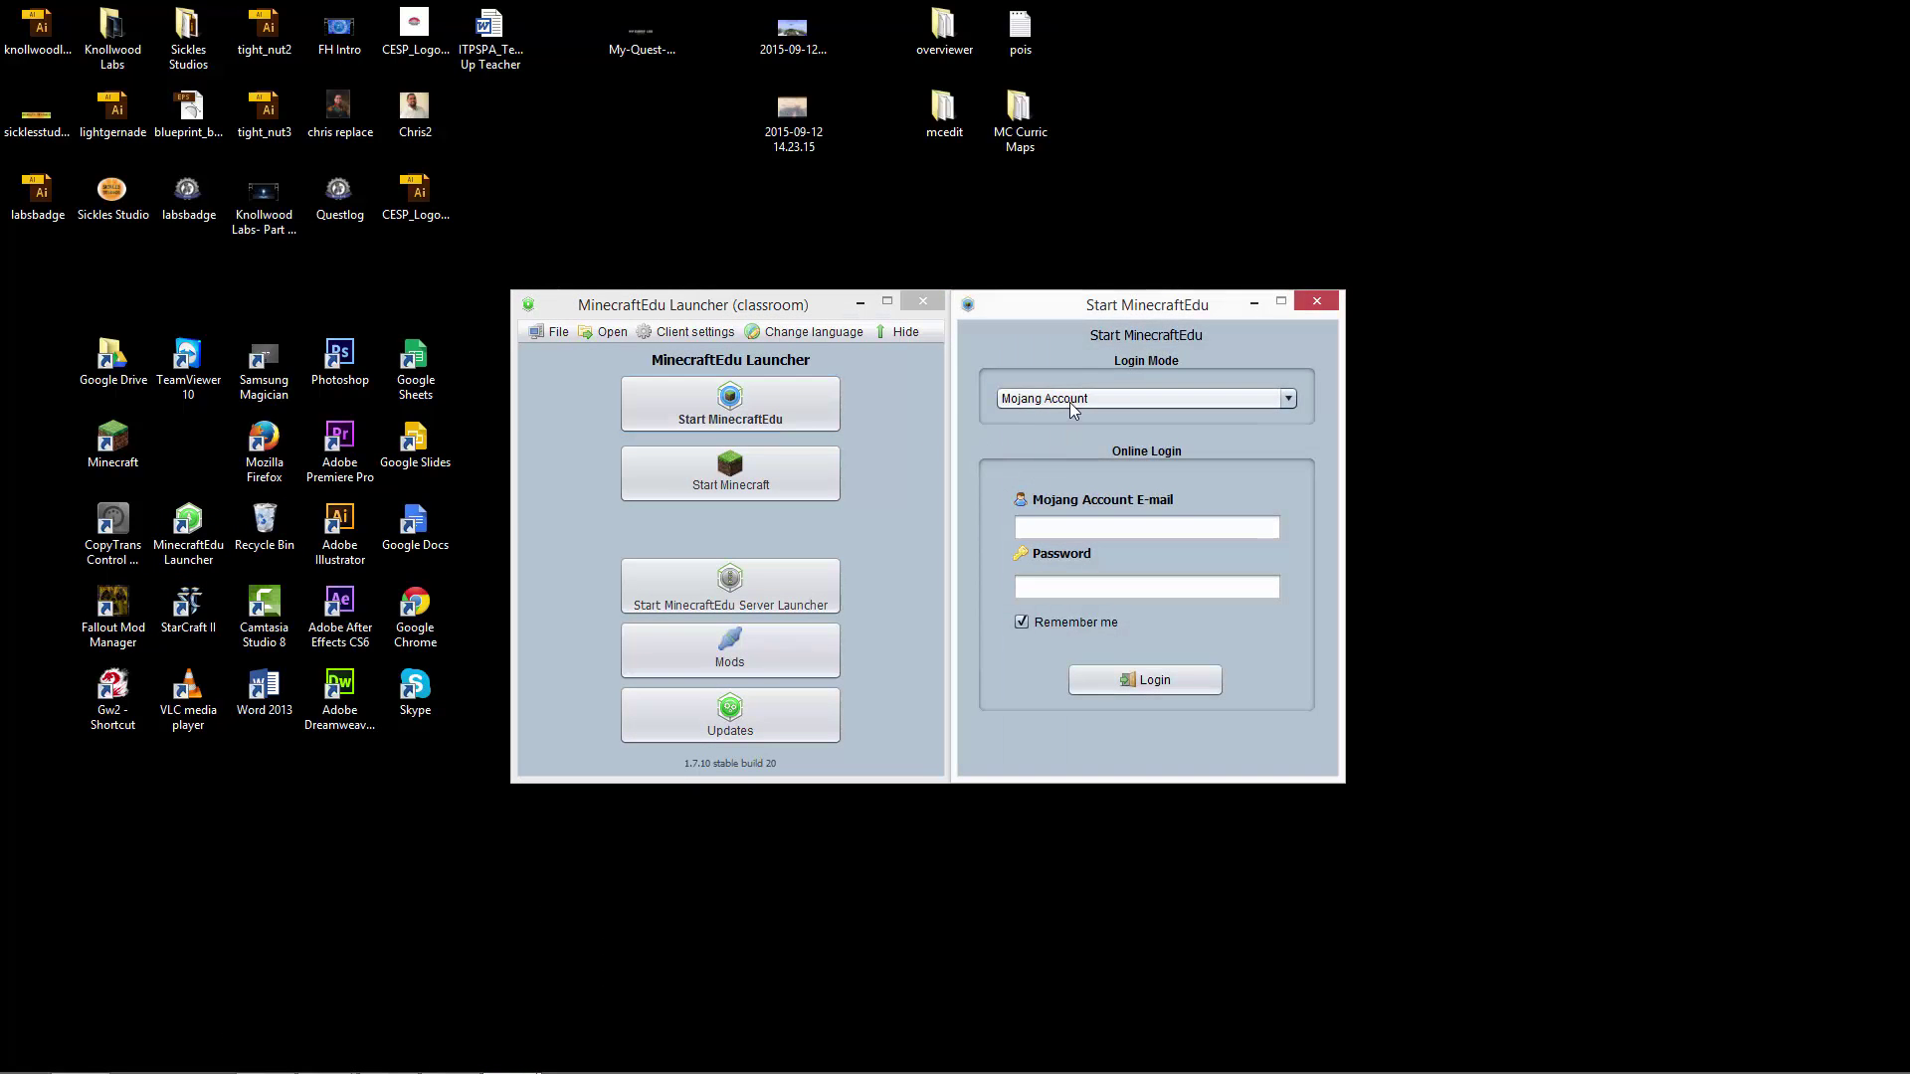
pyautogui.click(1070, 402)
pyautogui.click(1077, 437)
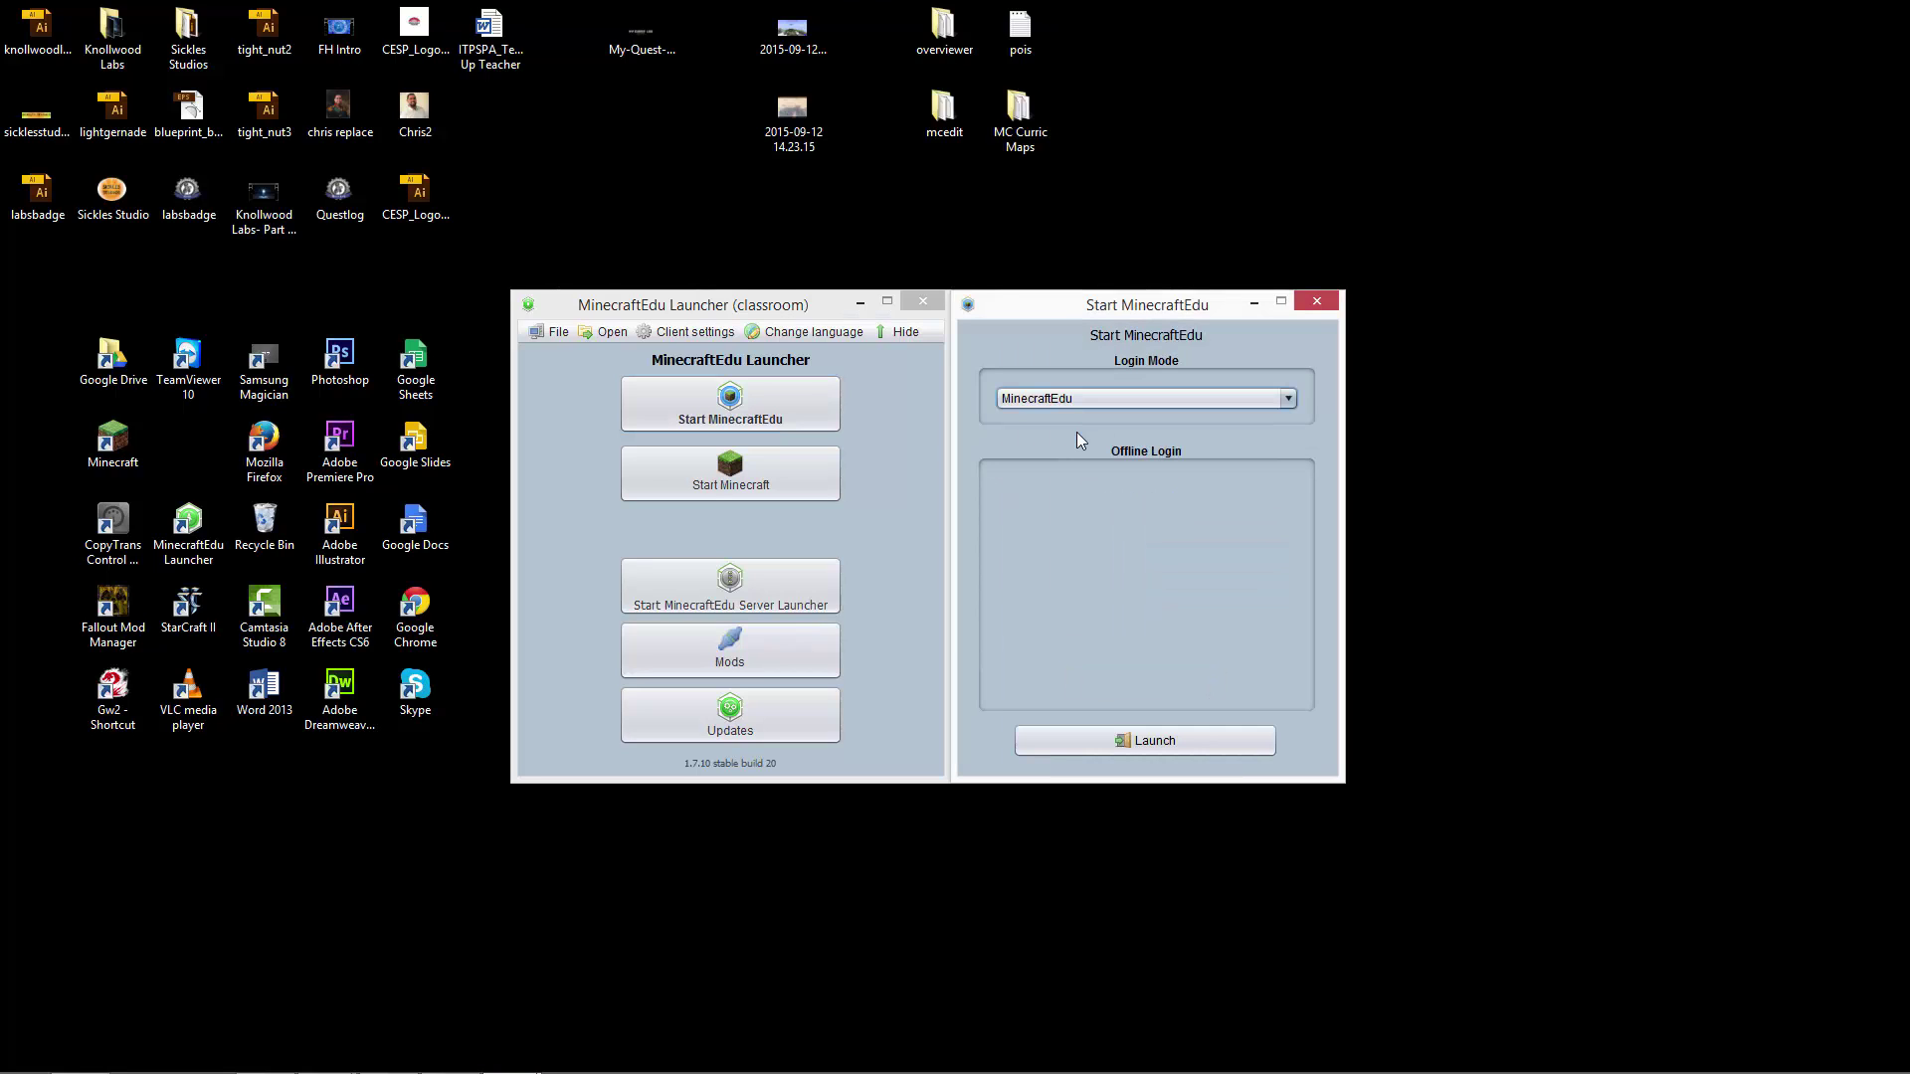
pyautogui.click(1171, 746)
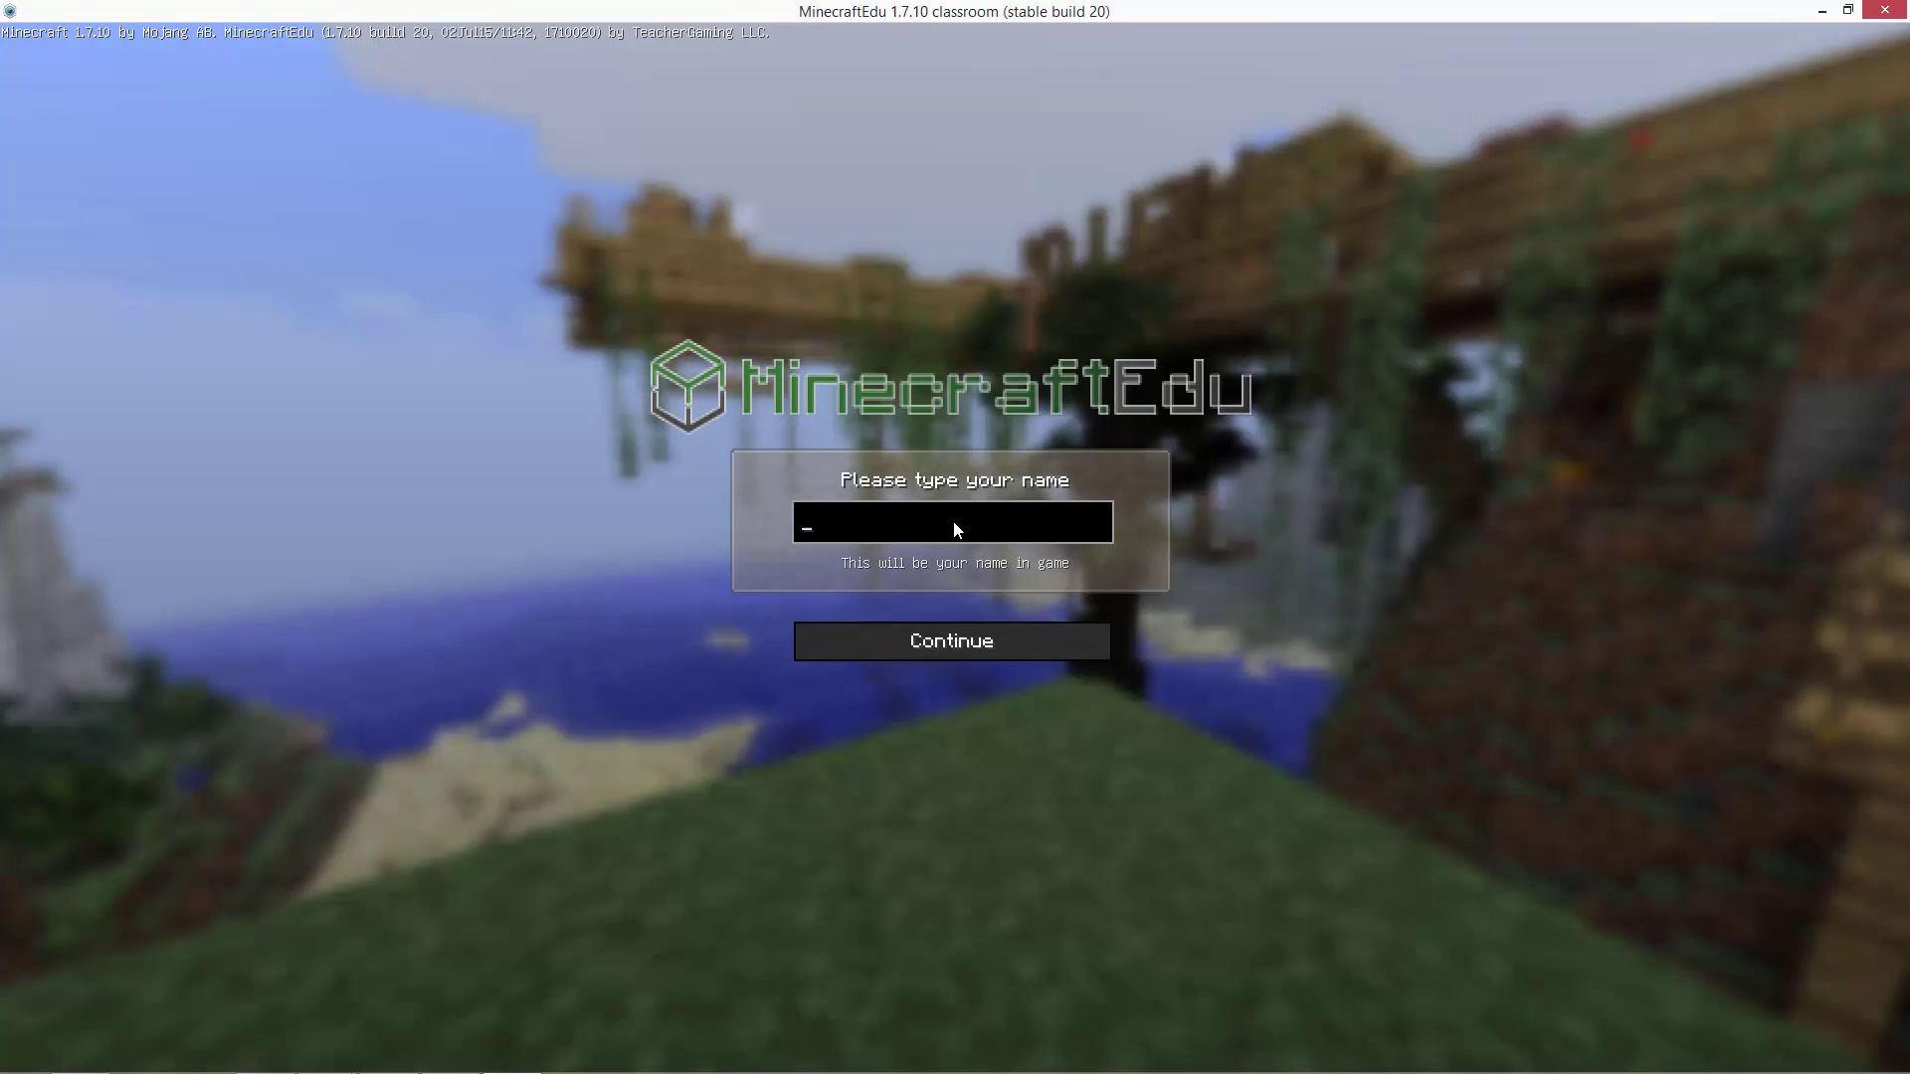
# Enter a player name, open Singleplayer, and select the Flat world
pyautogui.write('MrA')
pyautogui.click(978, 645)
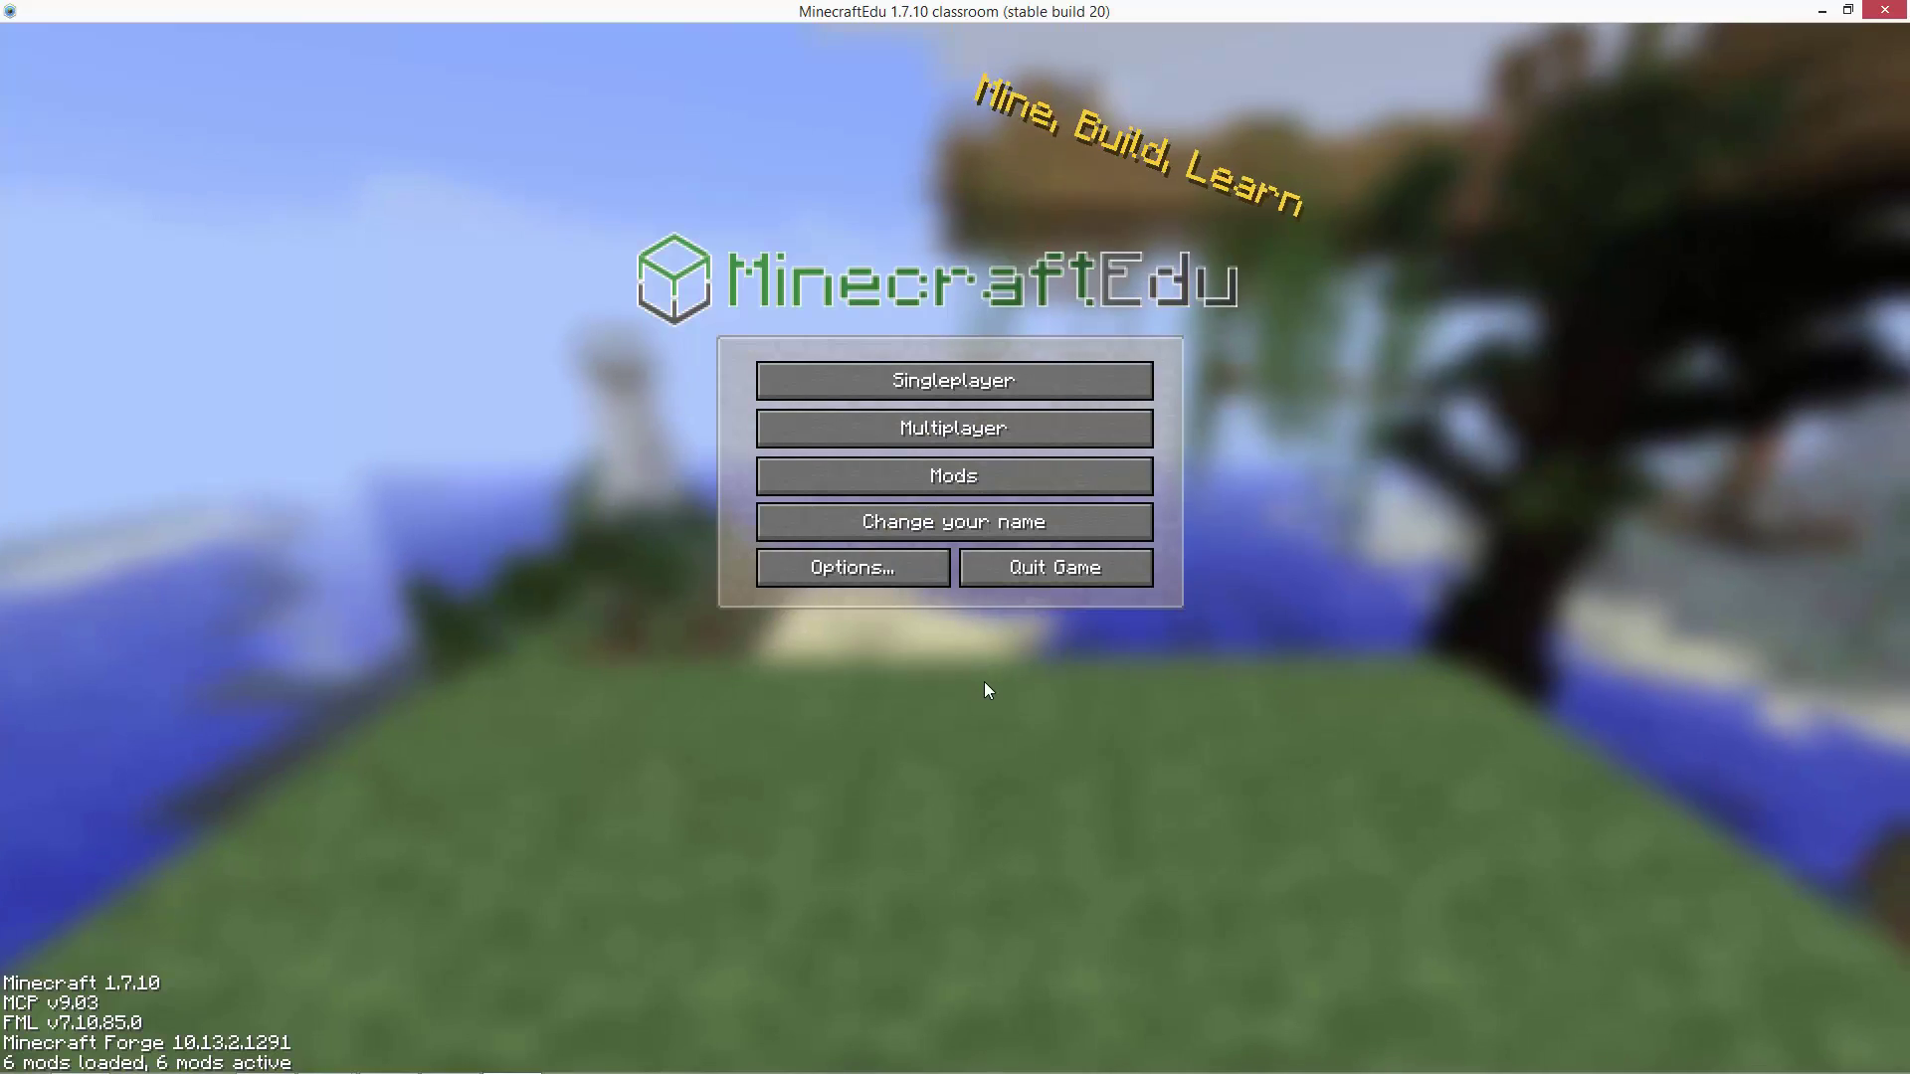
pyautogui.click(951, 386)
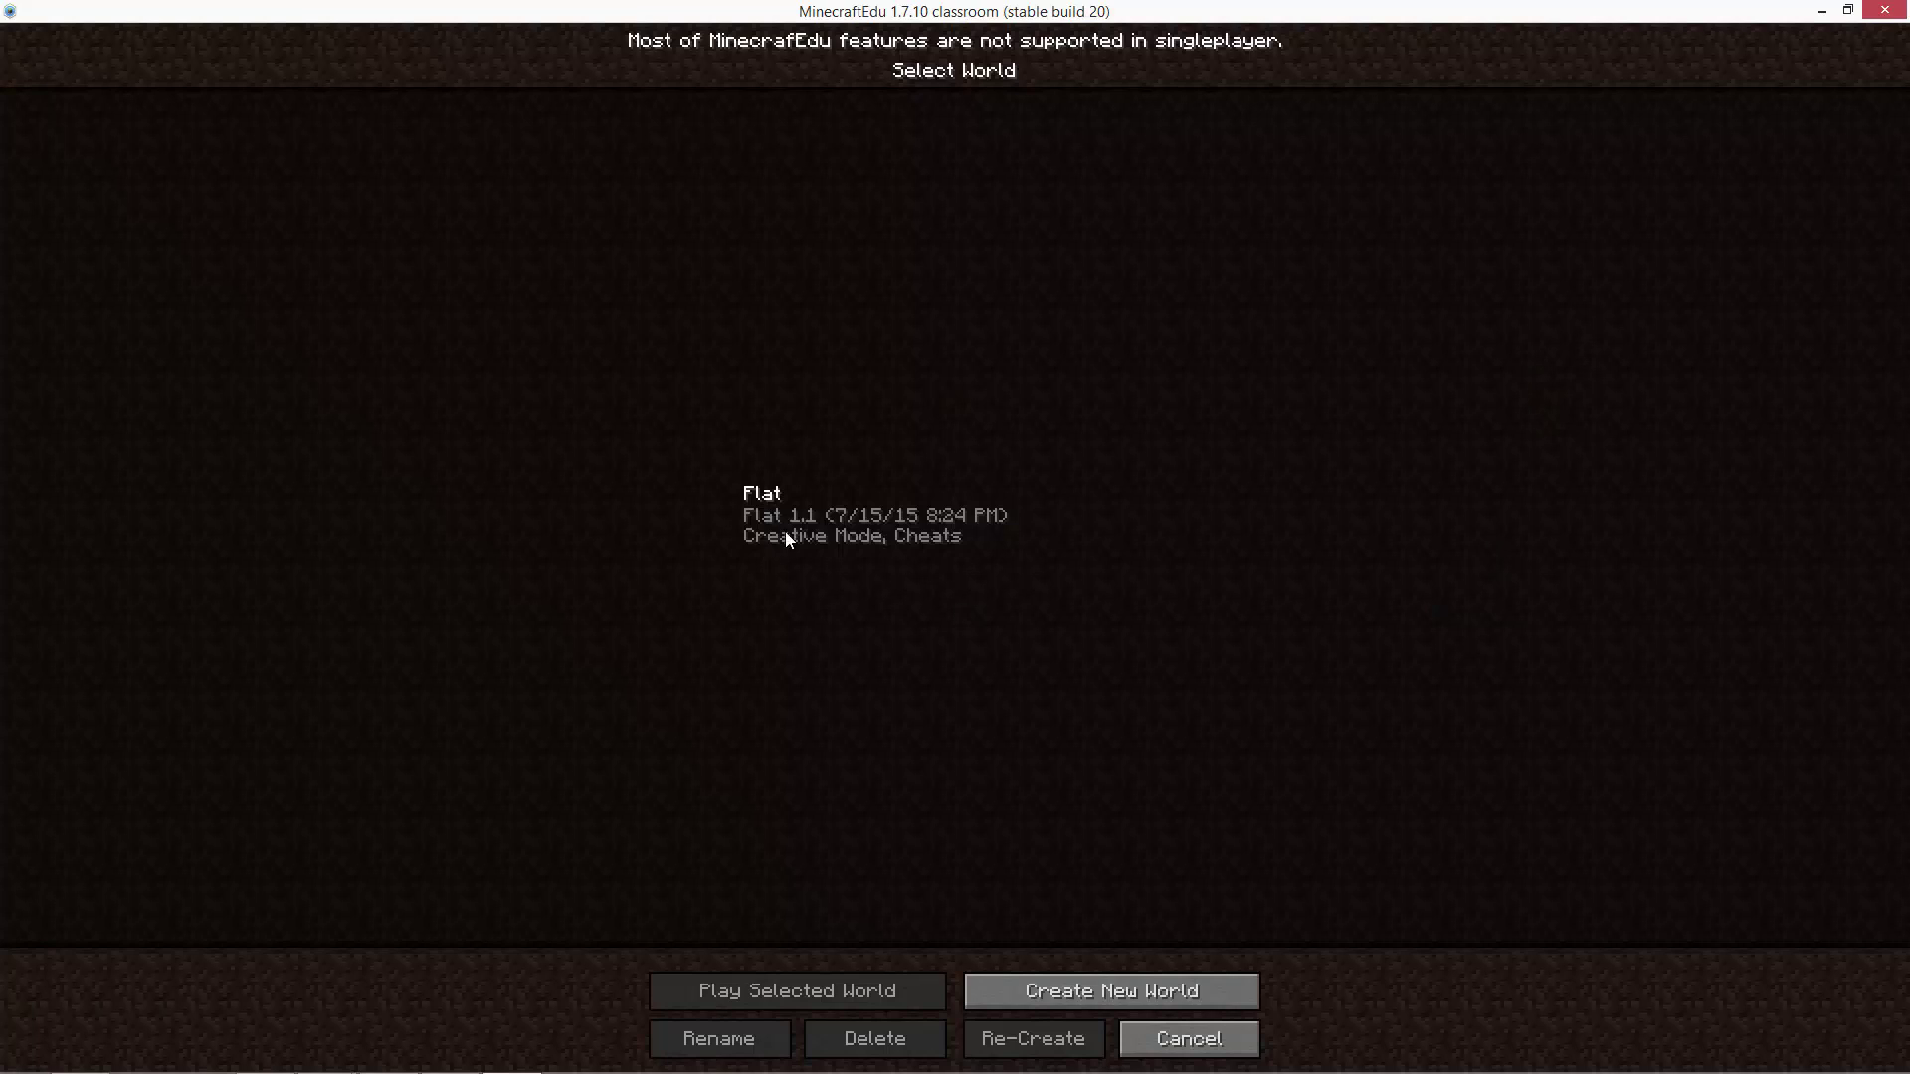
pyautogui.click(757, 548)
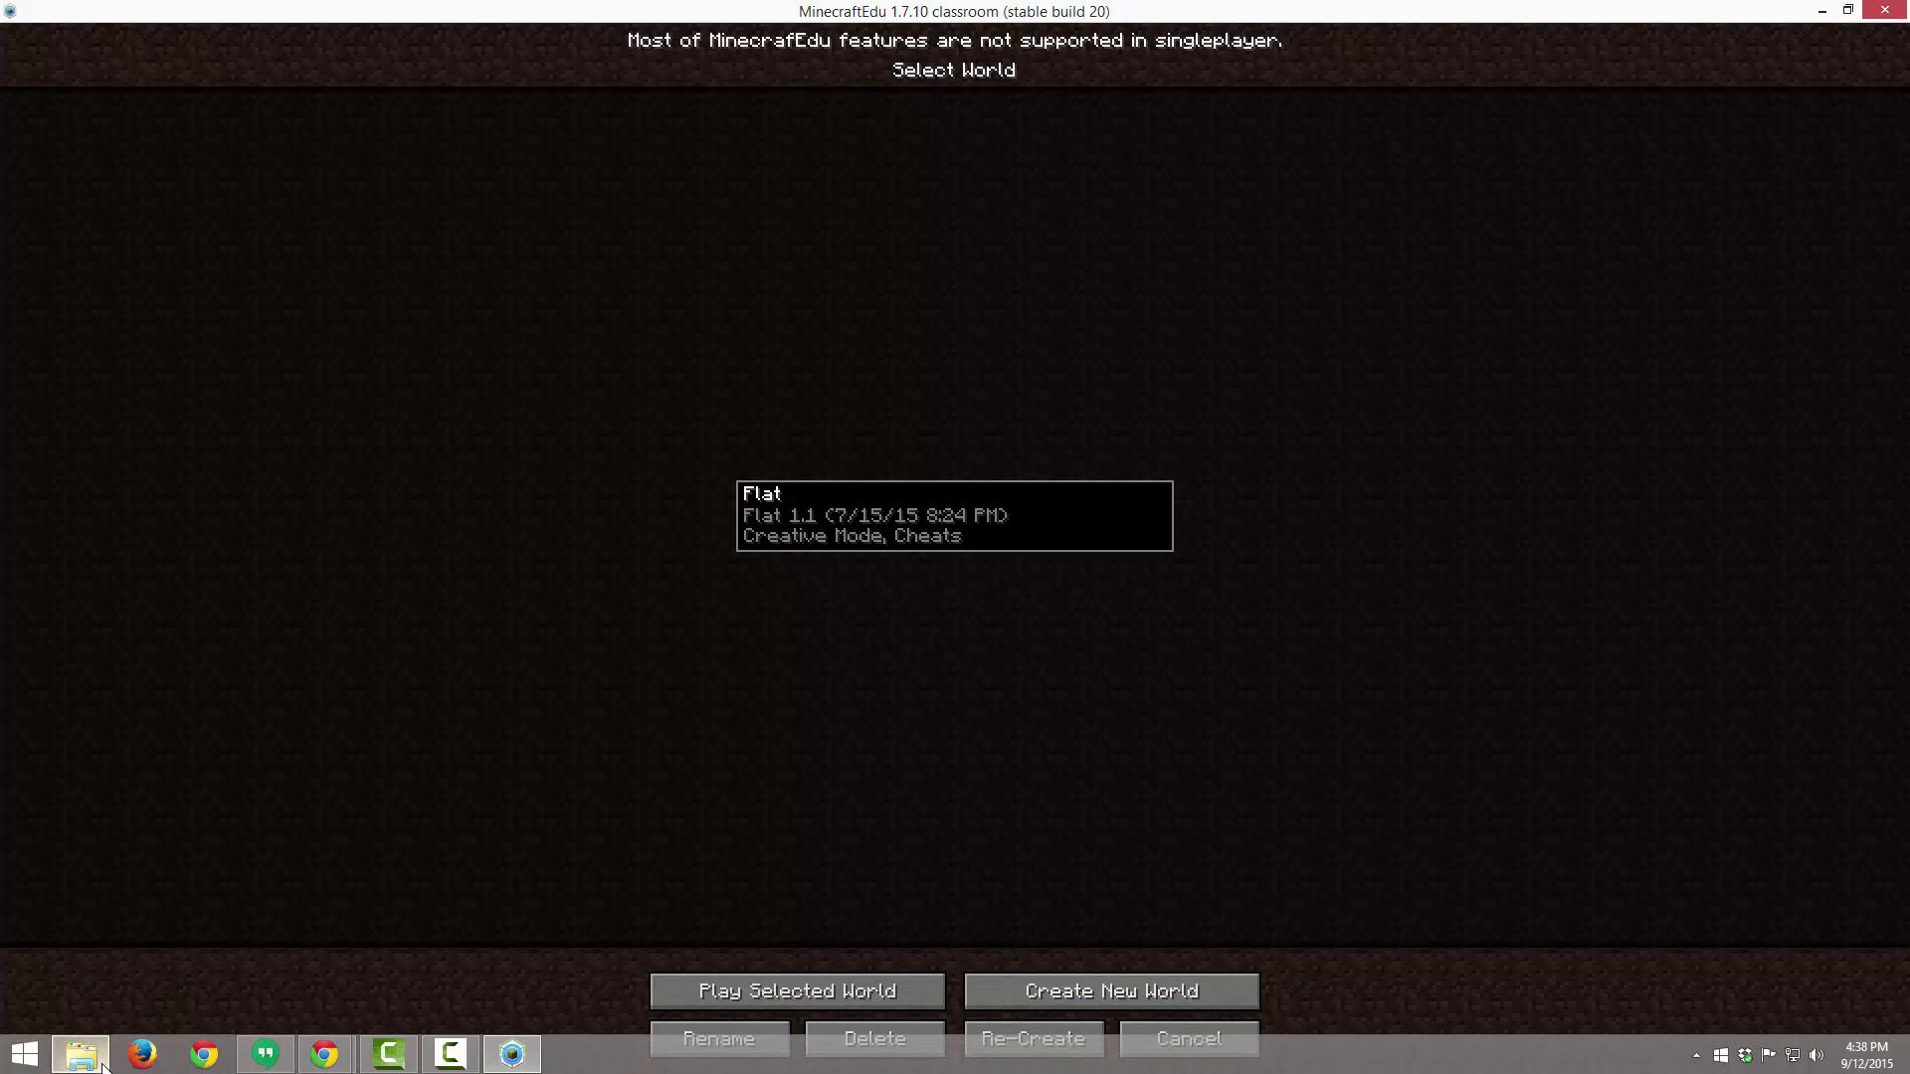
# Copy the Flat 1.1 folder and paste a duplicate into the saves folder
pyautogui.click(103, 1067)
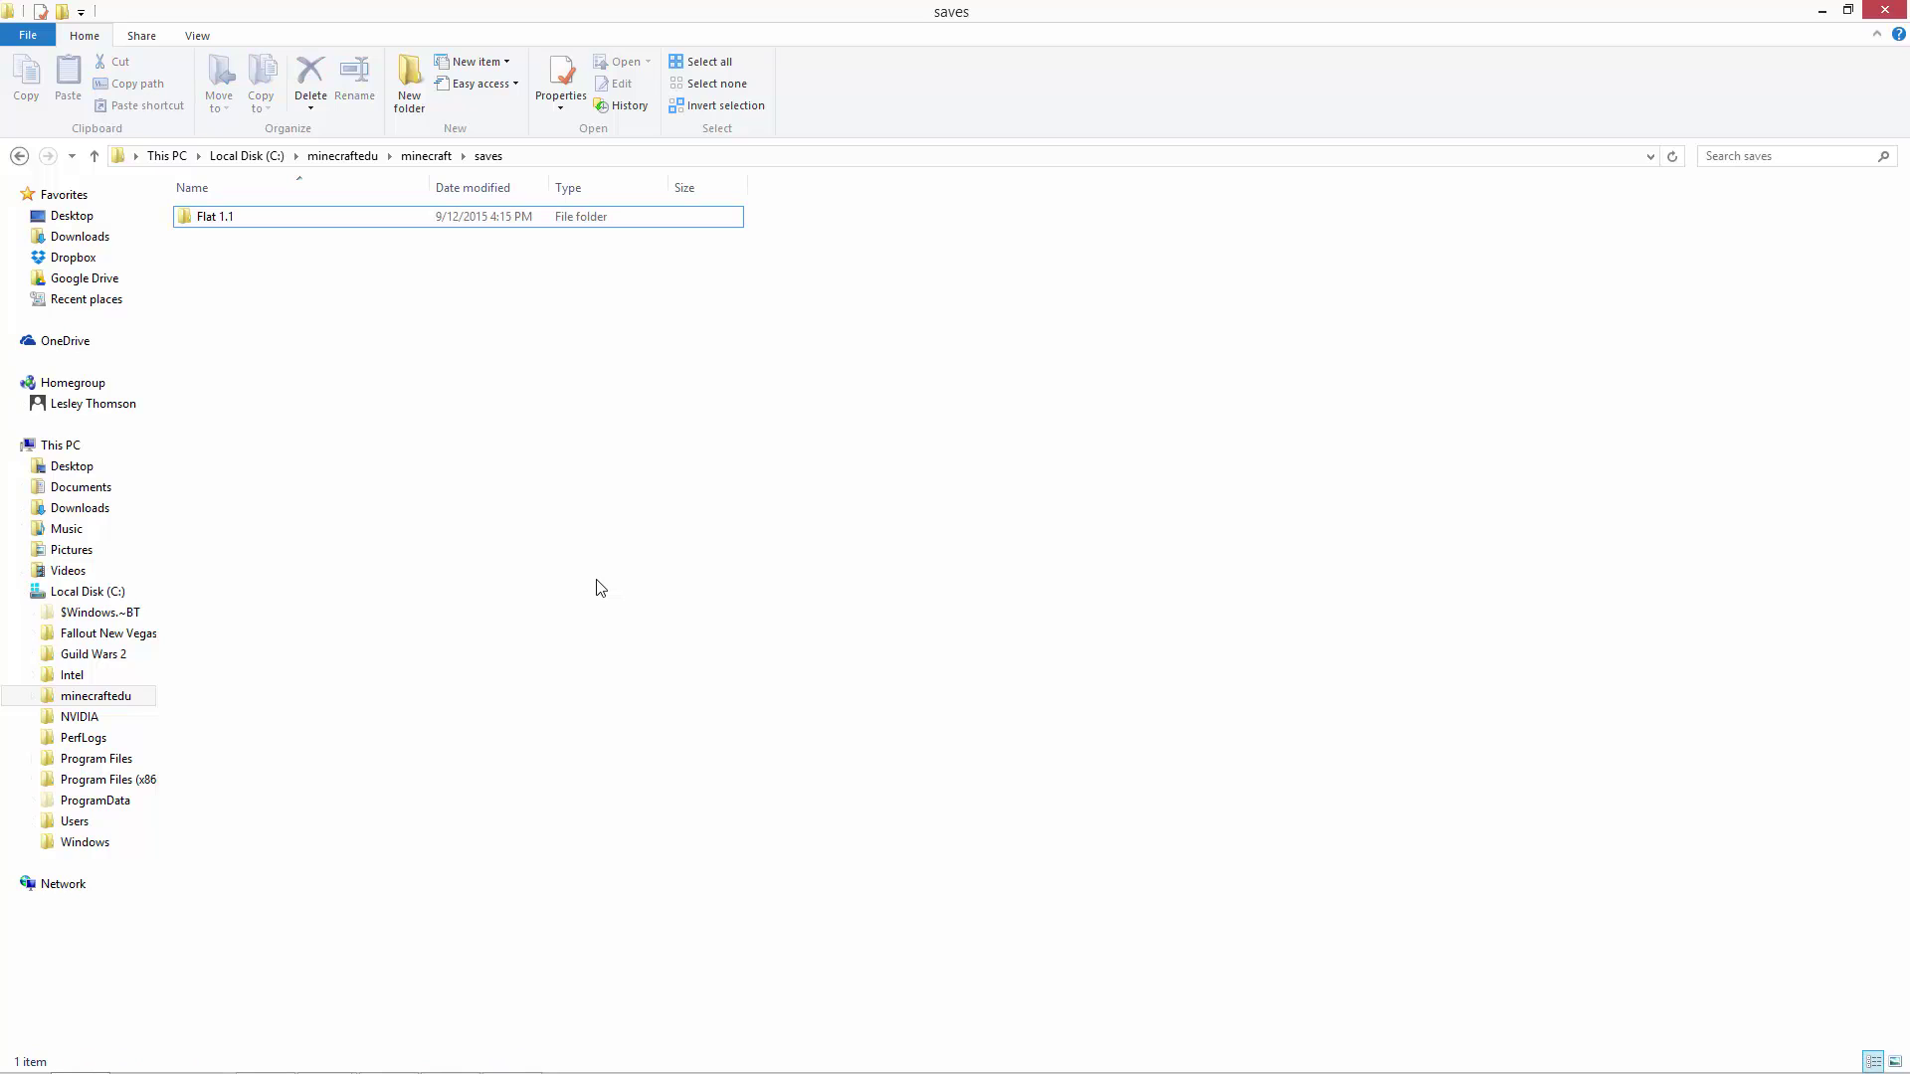
pyautogui.rightClick(311, 226)
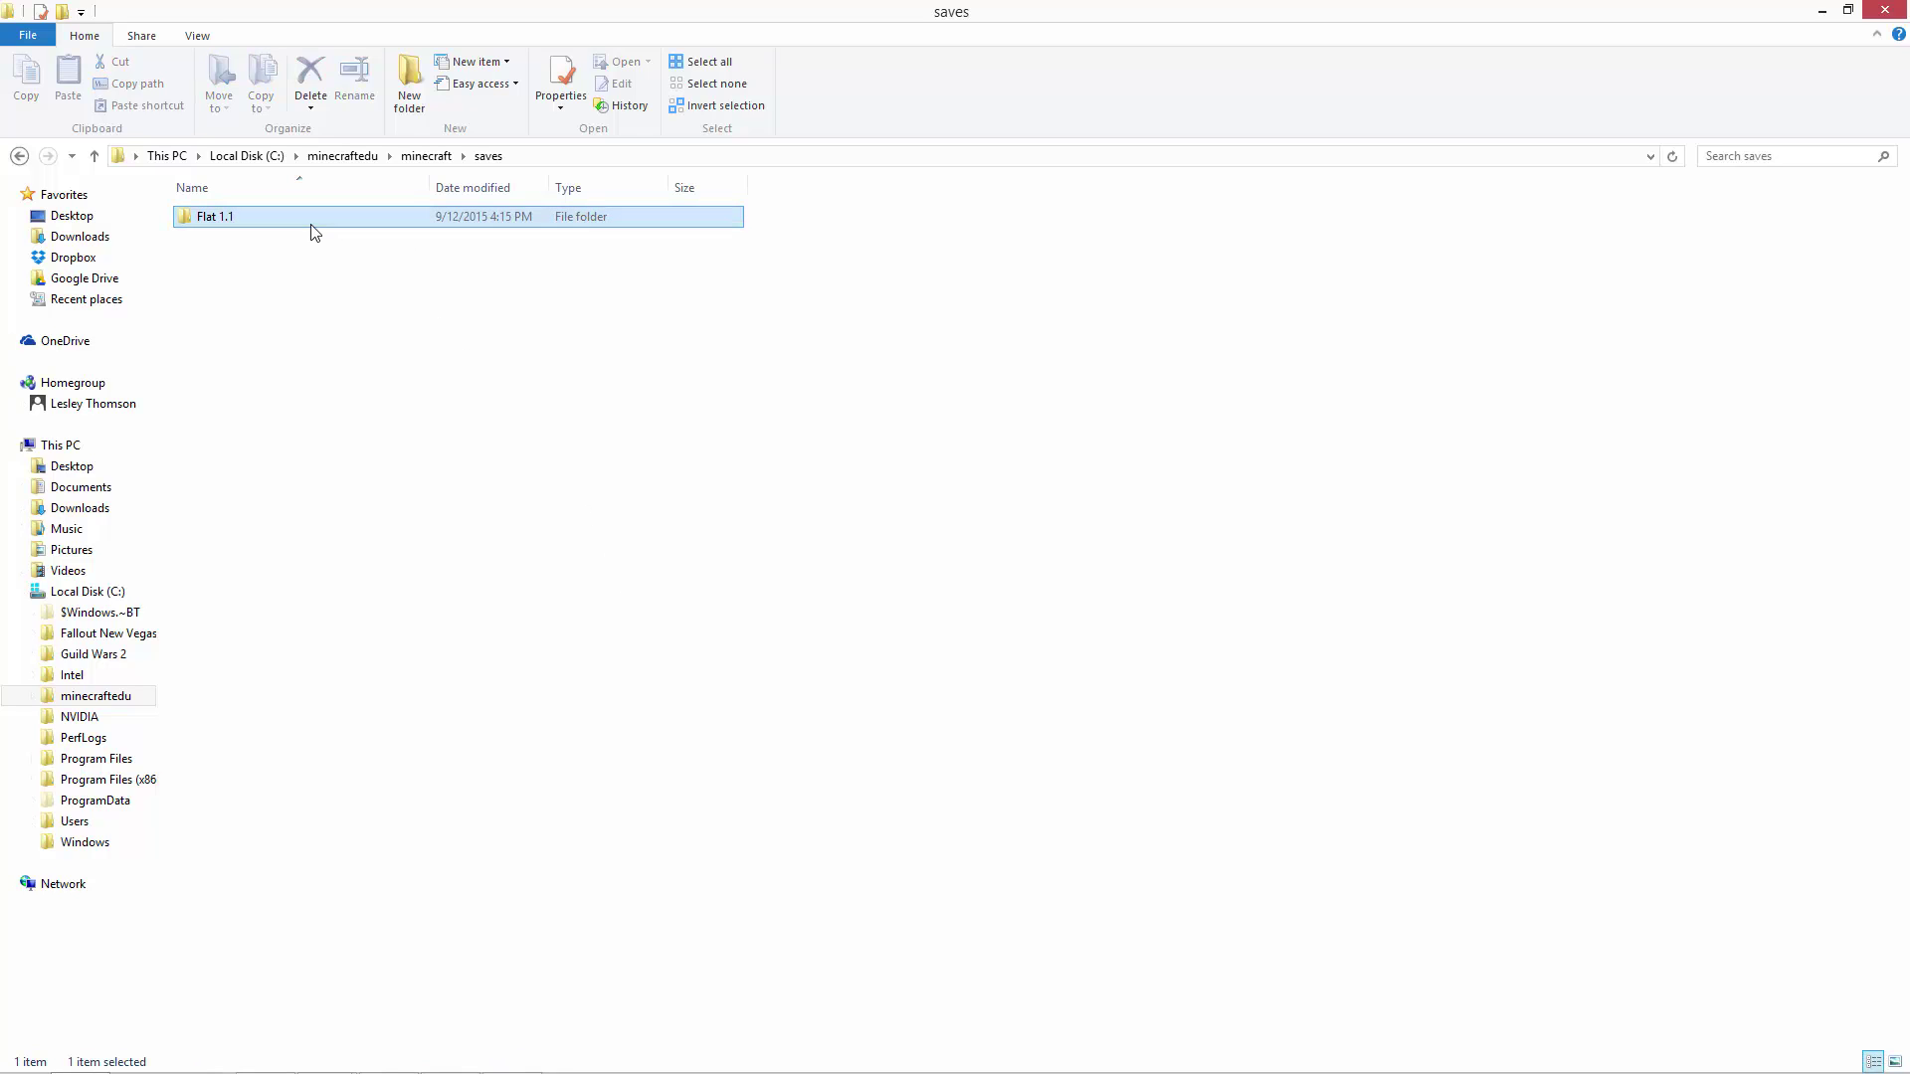
pyautogui.click(373, 695)
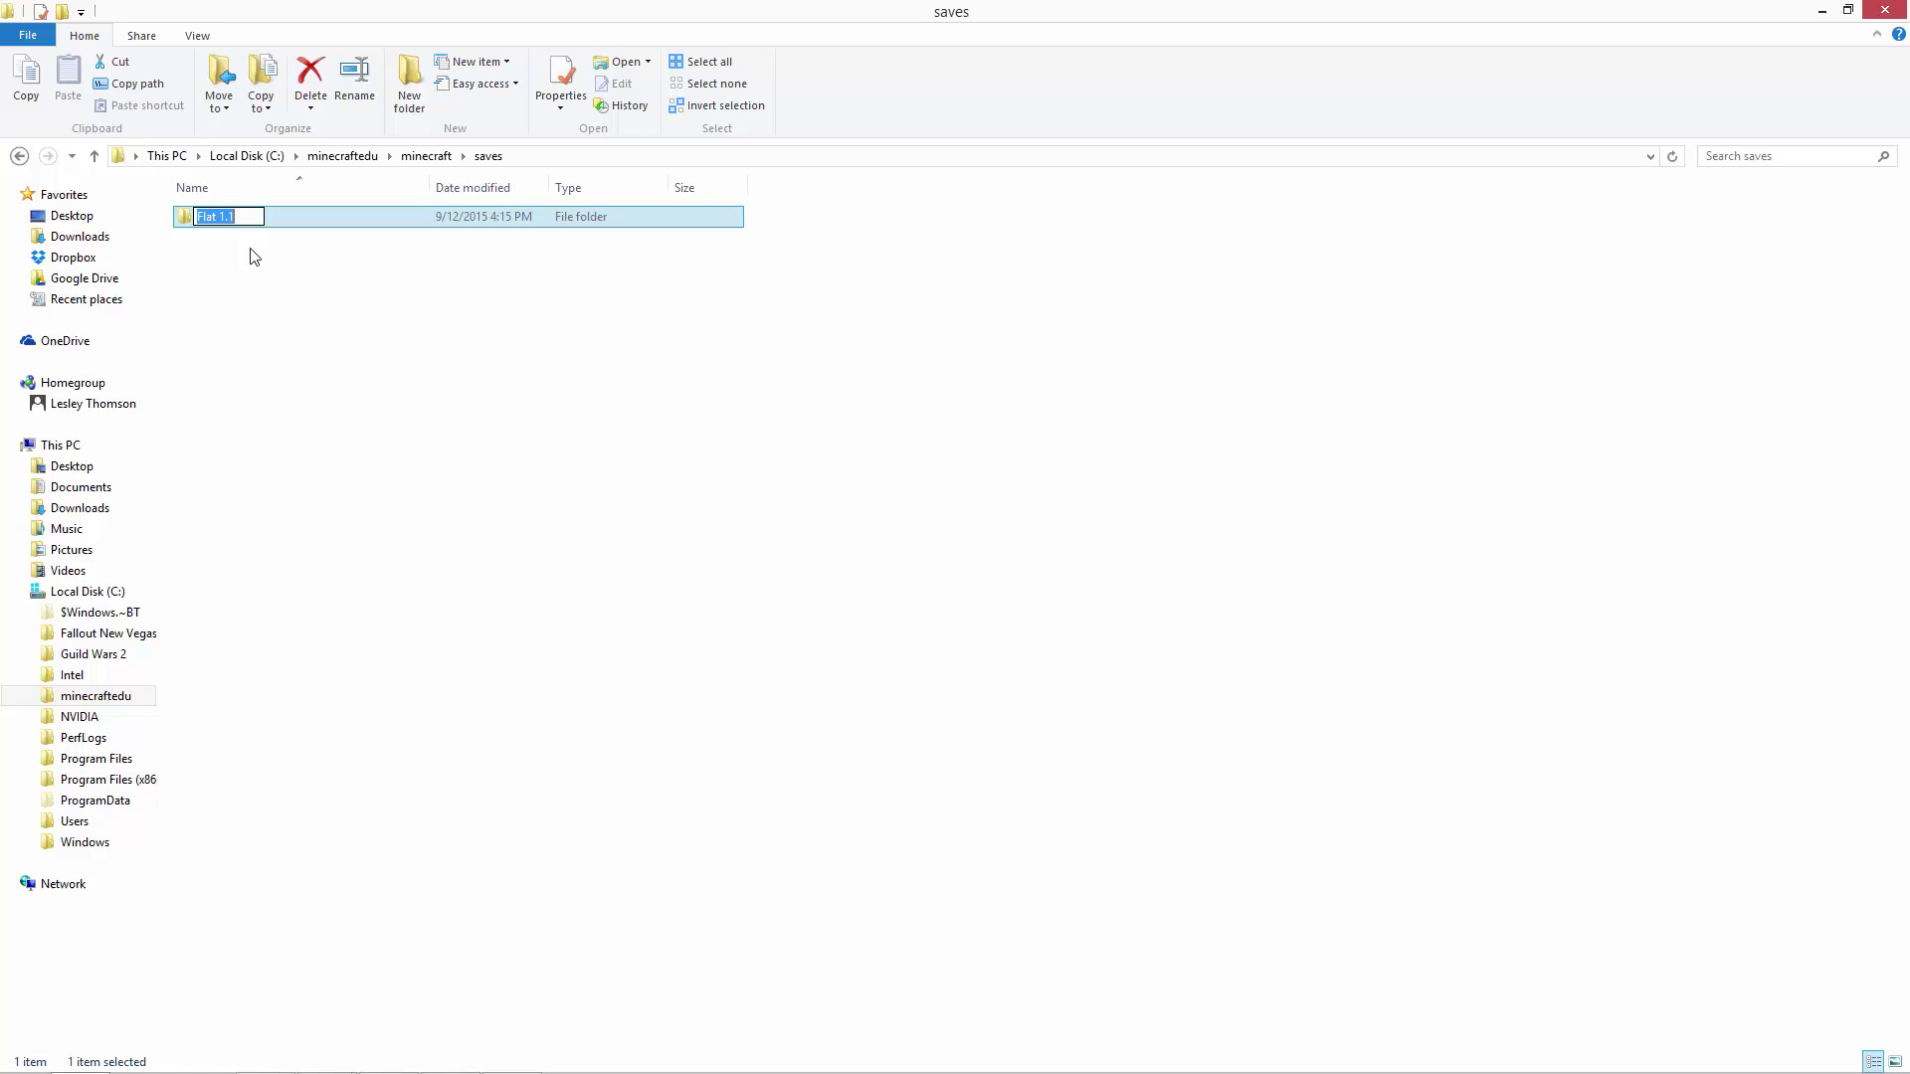
pyautogui.click(249, 216)
pyautogui.click(341, 349)
pyautogui.rightClick(277, 213)
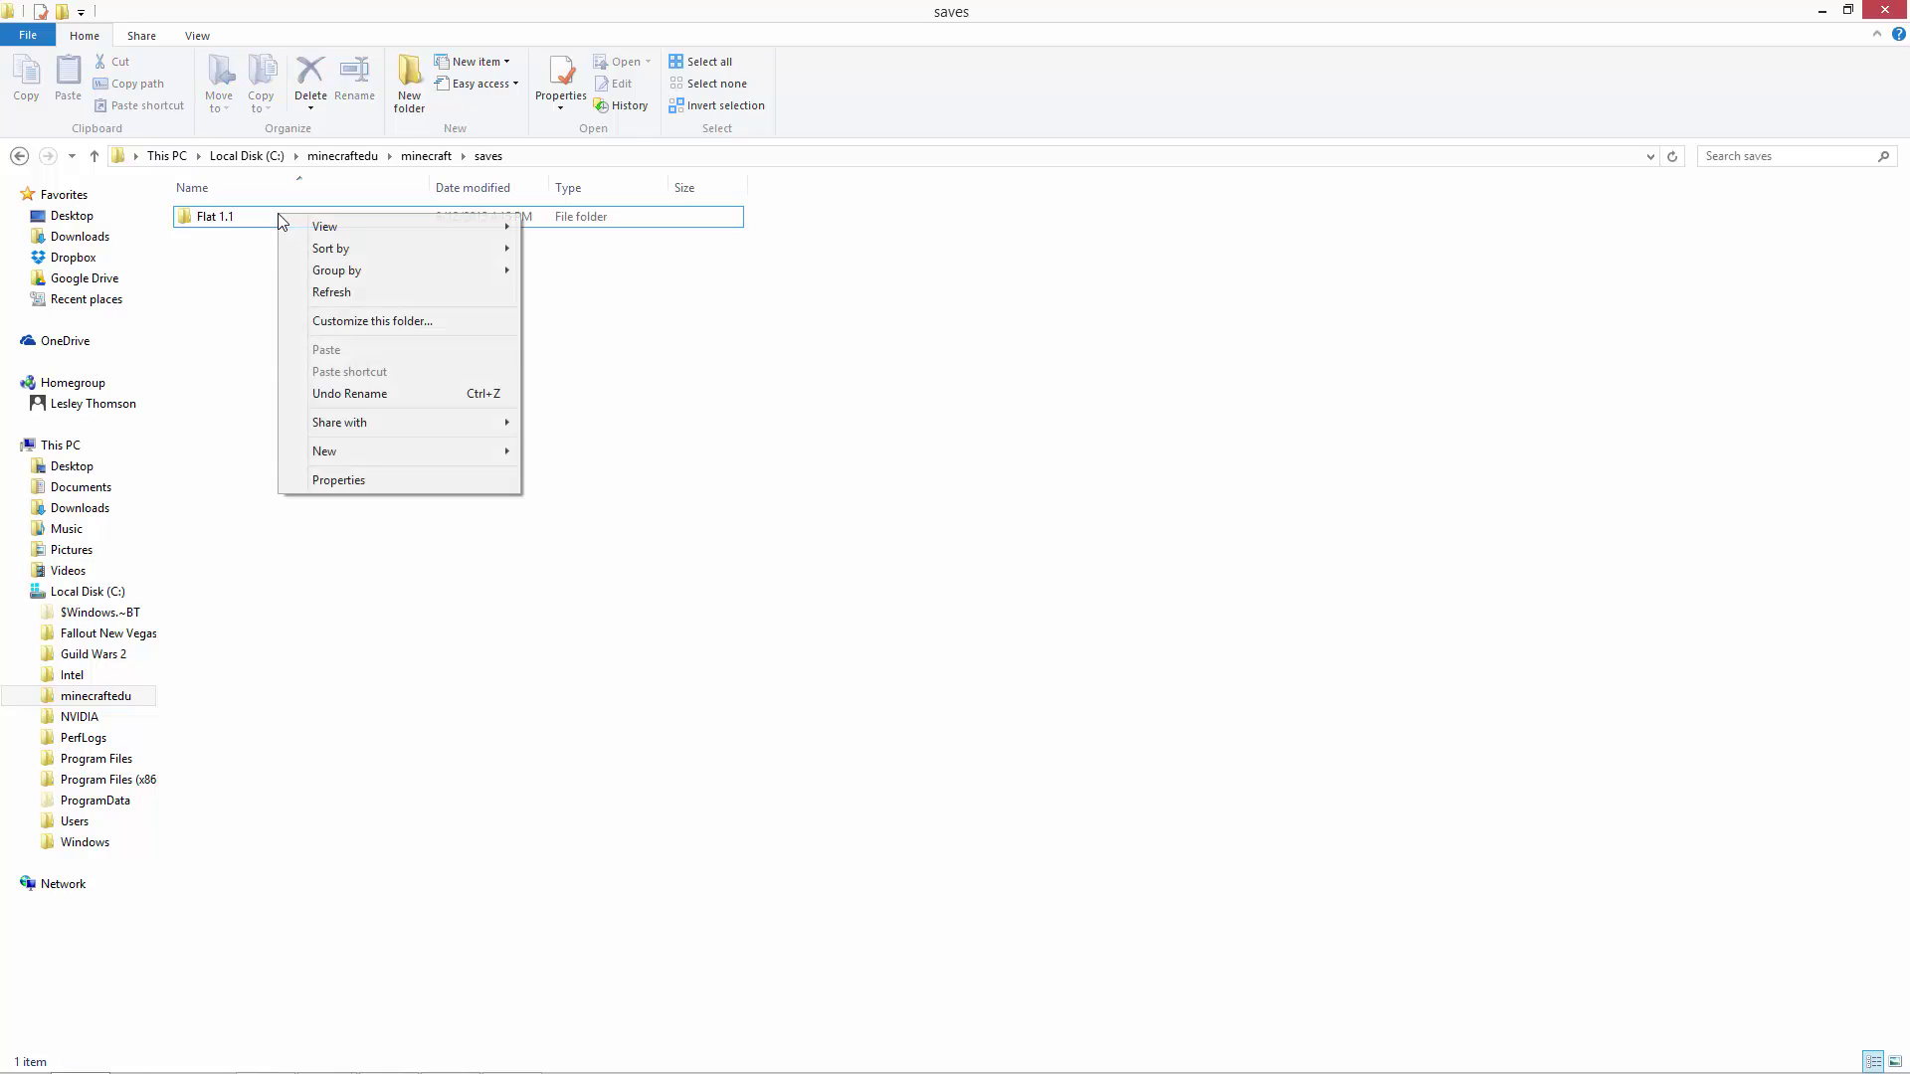
pyautogui.rightClick(235, 220)
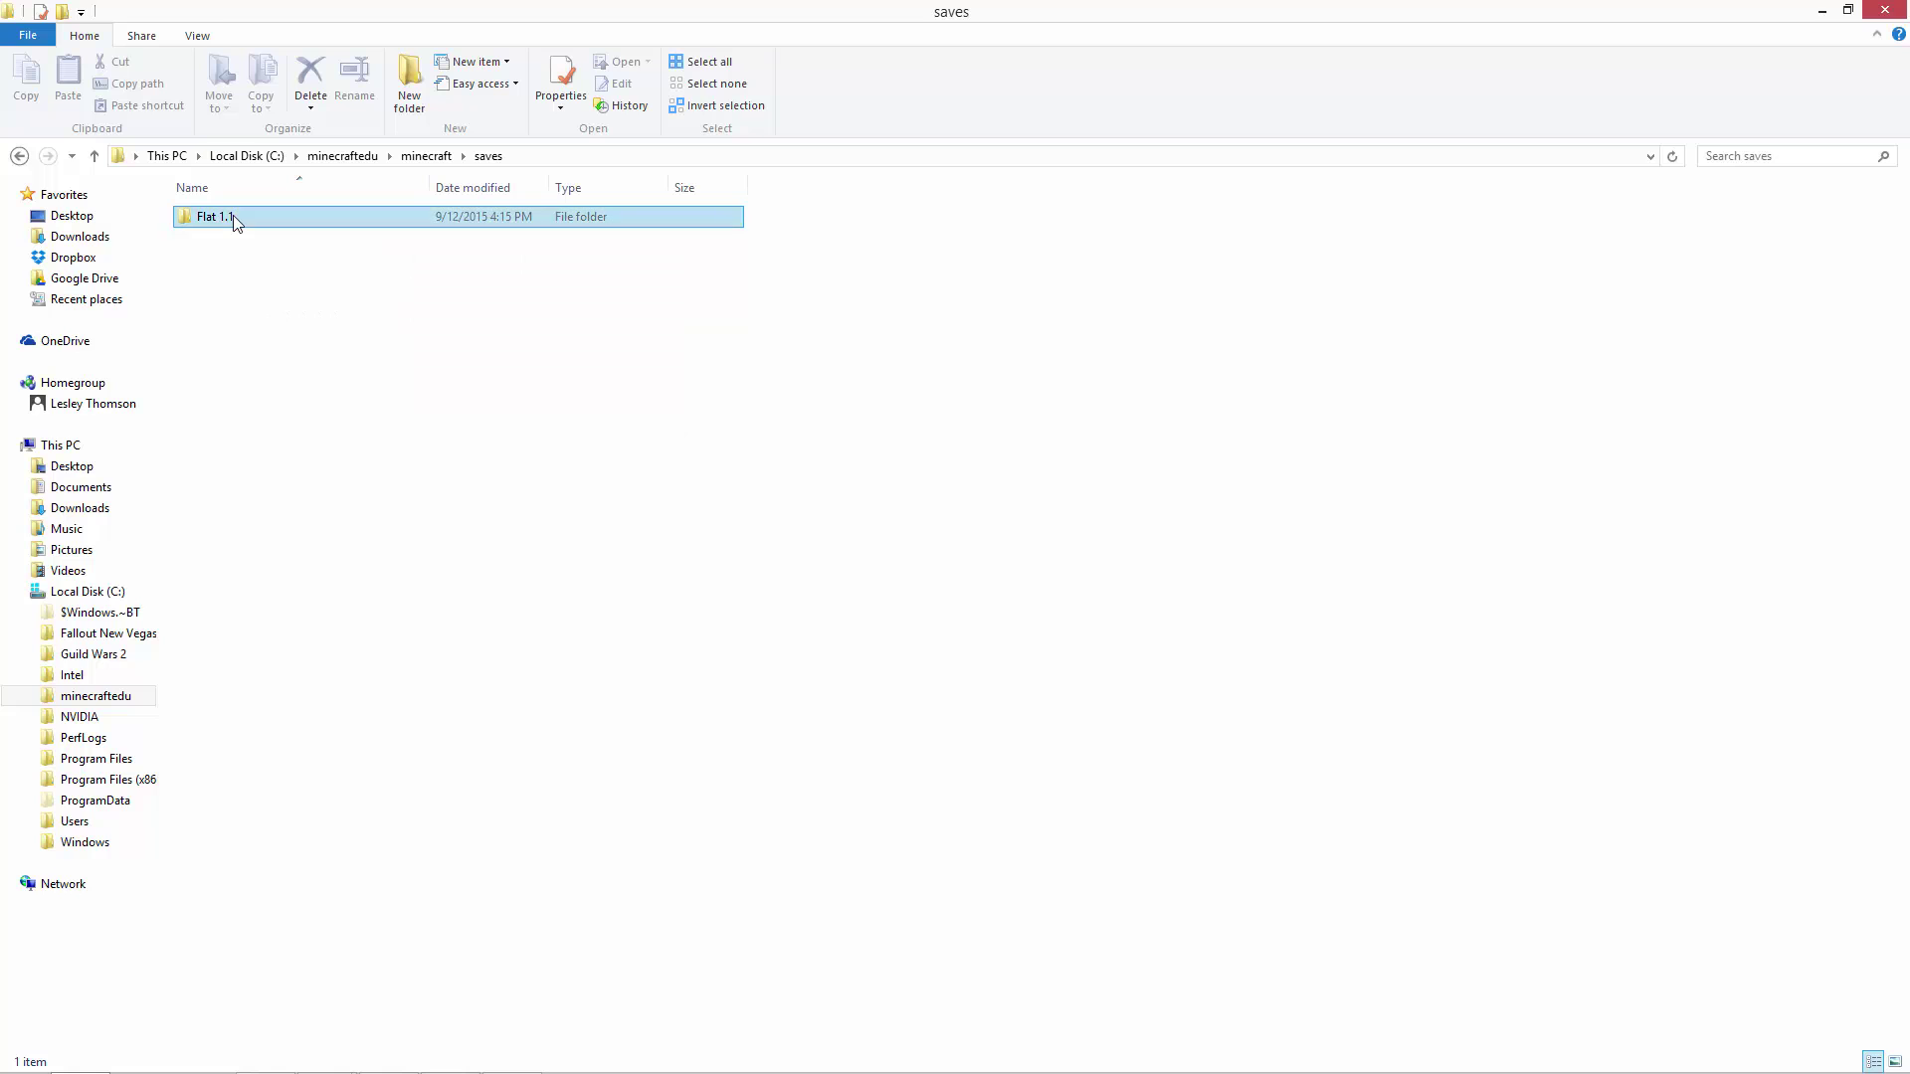
pyautogui.click(282, 612)
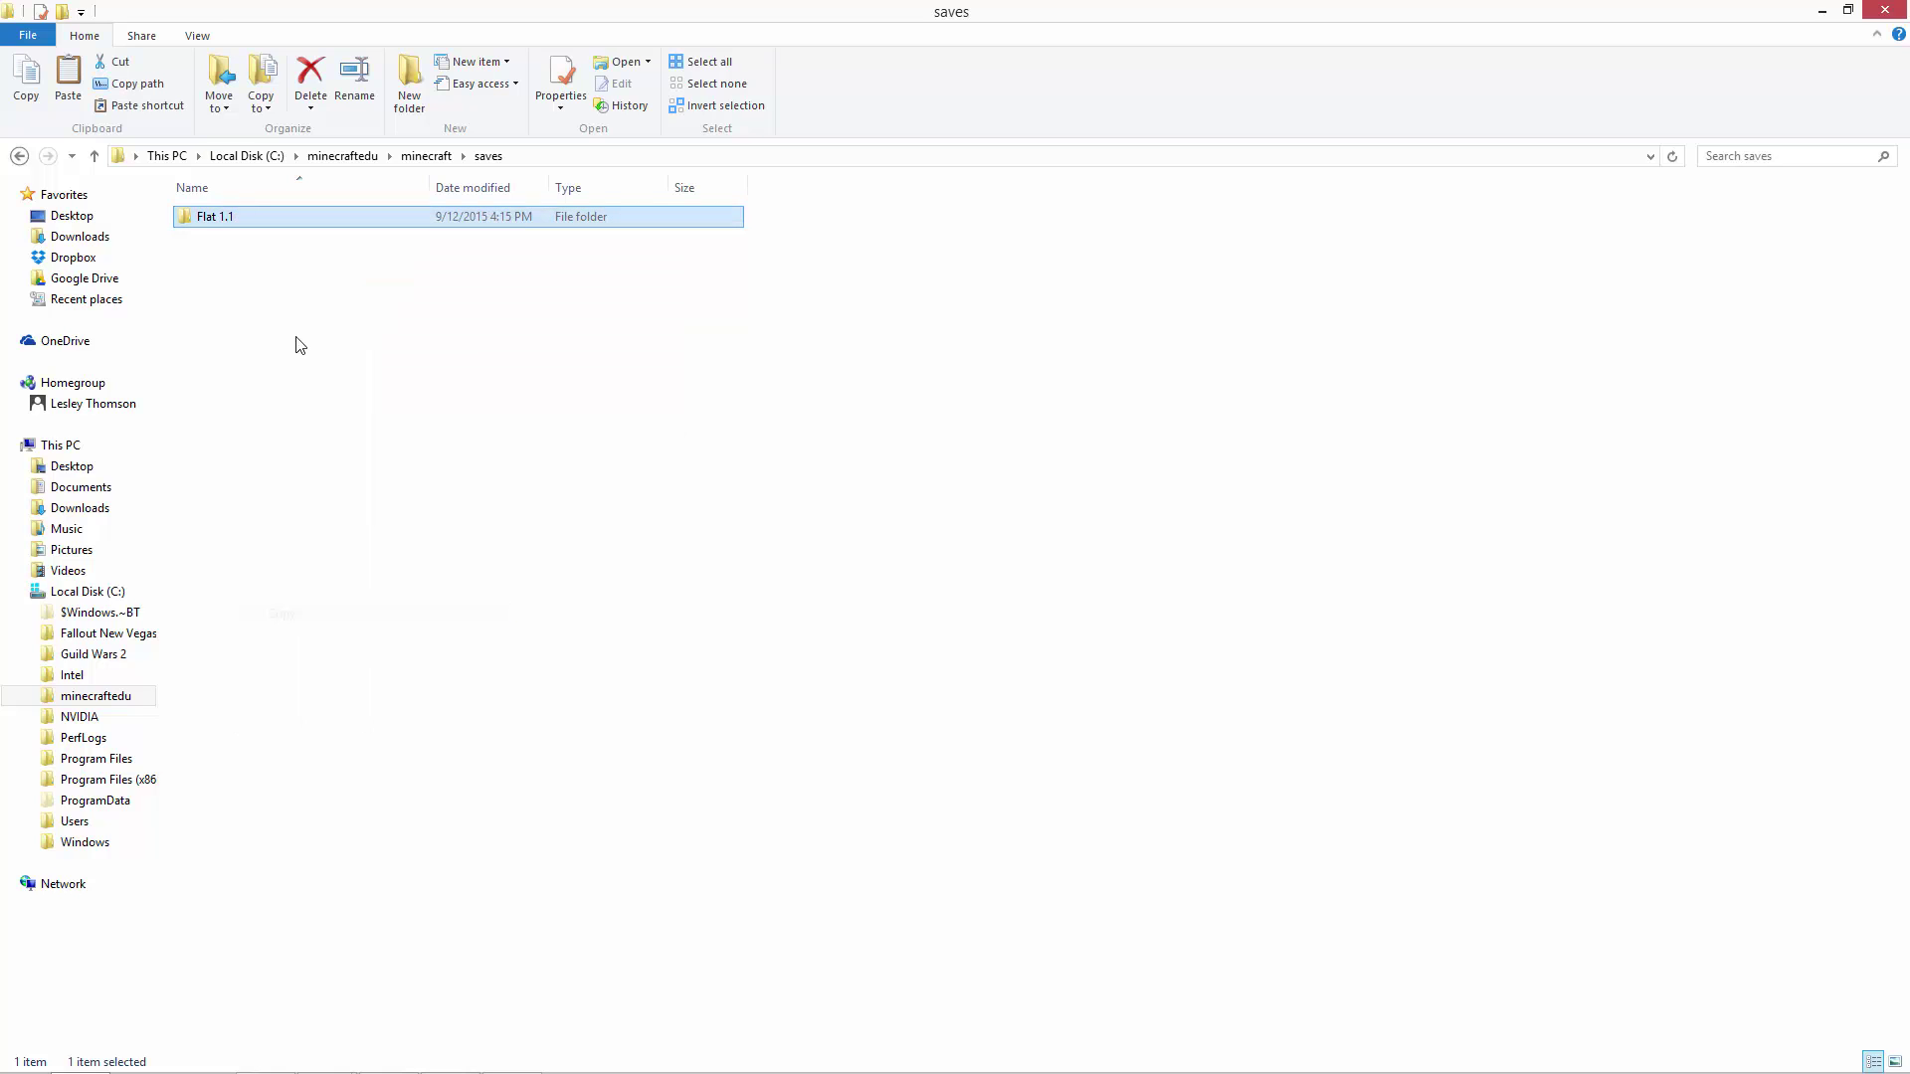
pyautogui.rightClick(296, 338)
pyautogui.click(361, 475)
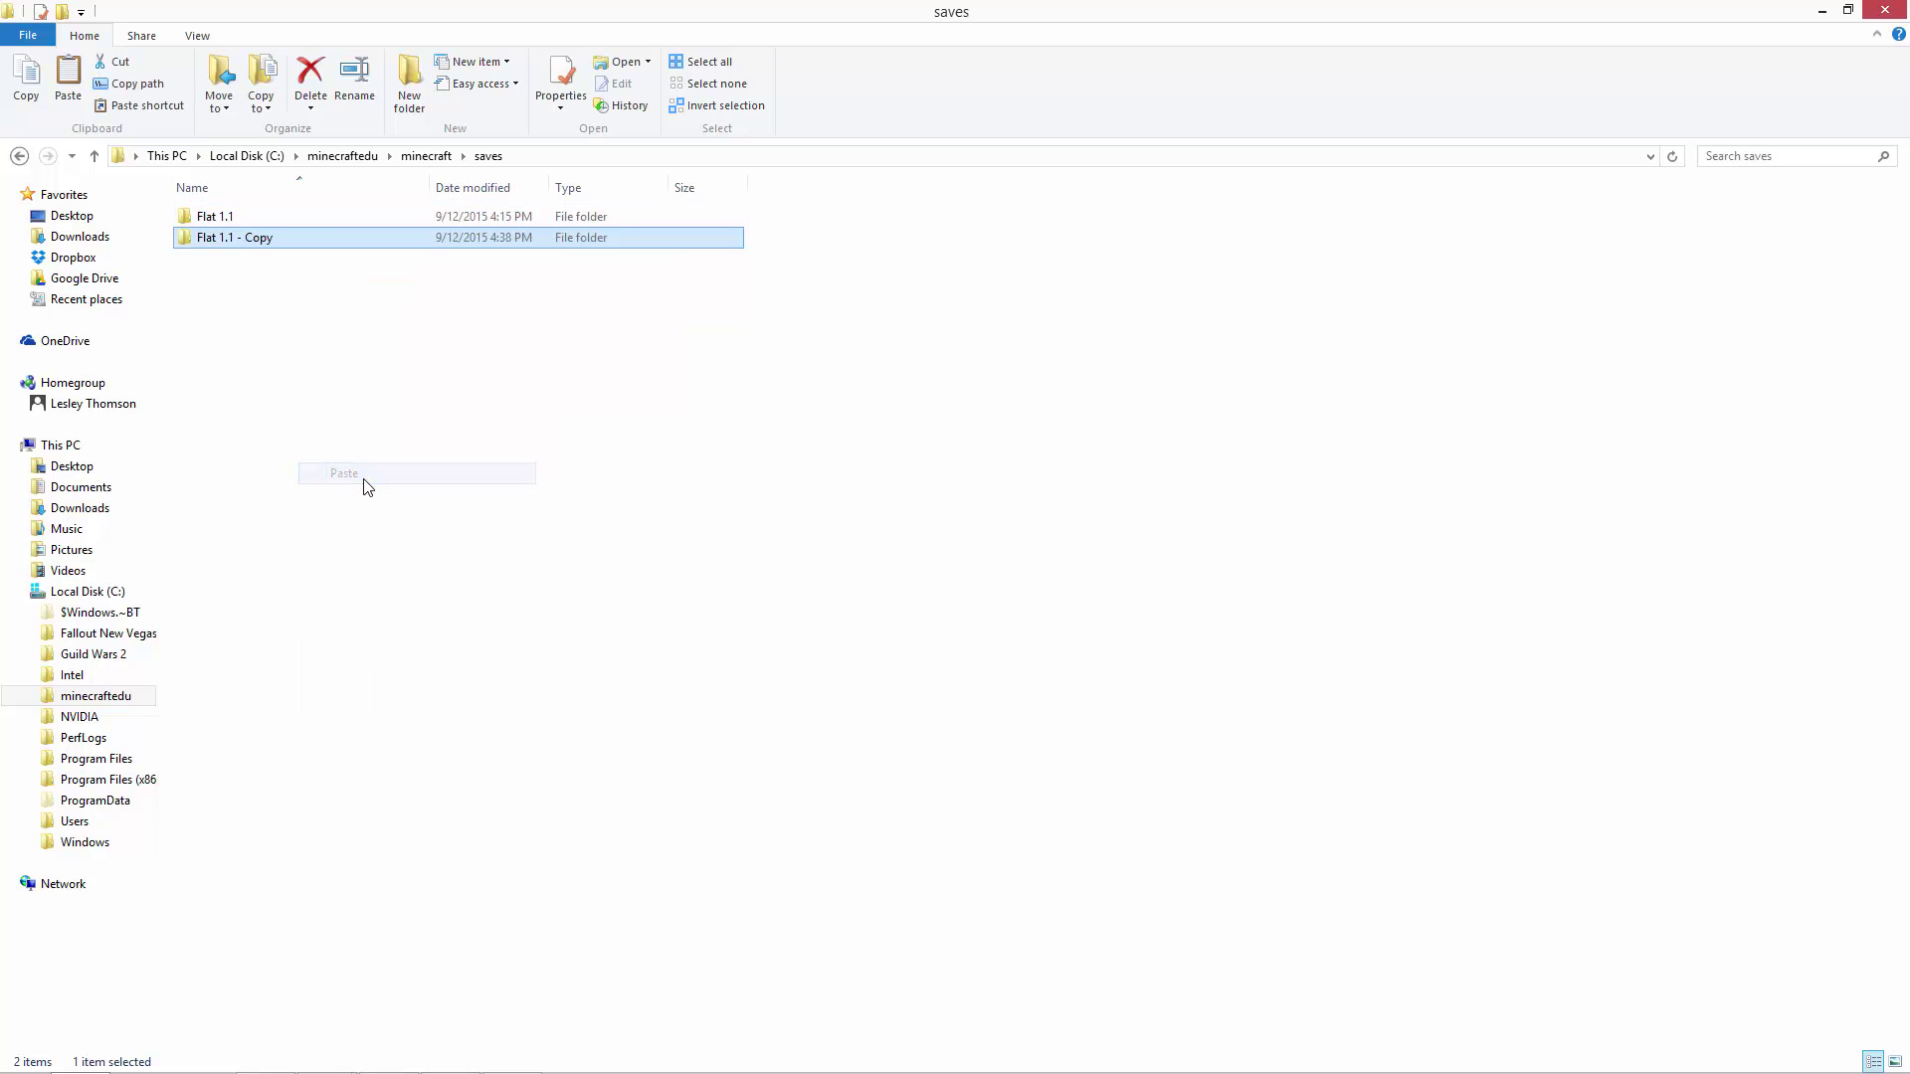
# Rename the pasted 'Flat 1.1 - Copy' folder to 'Flat 1.2'
pyautogui.rightClick(236, 249)
pyautogui.click(233, 249)
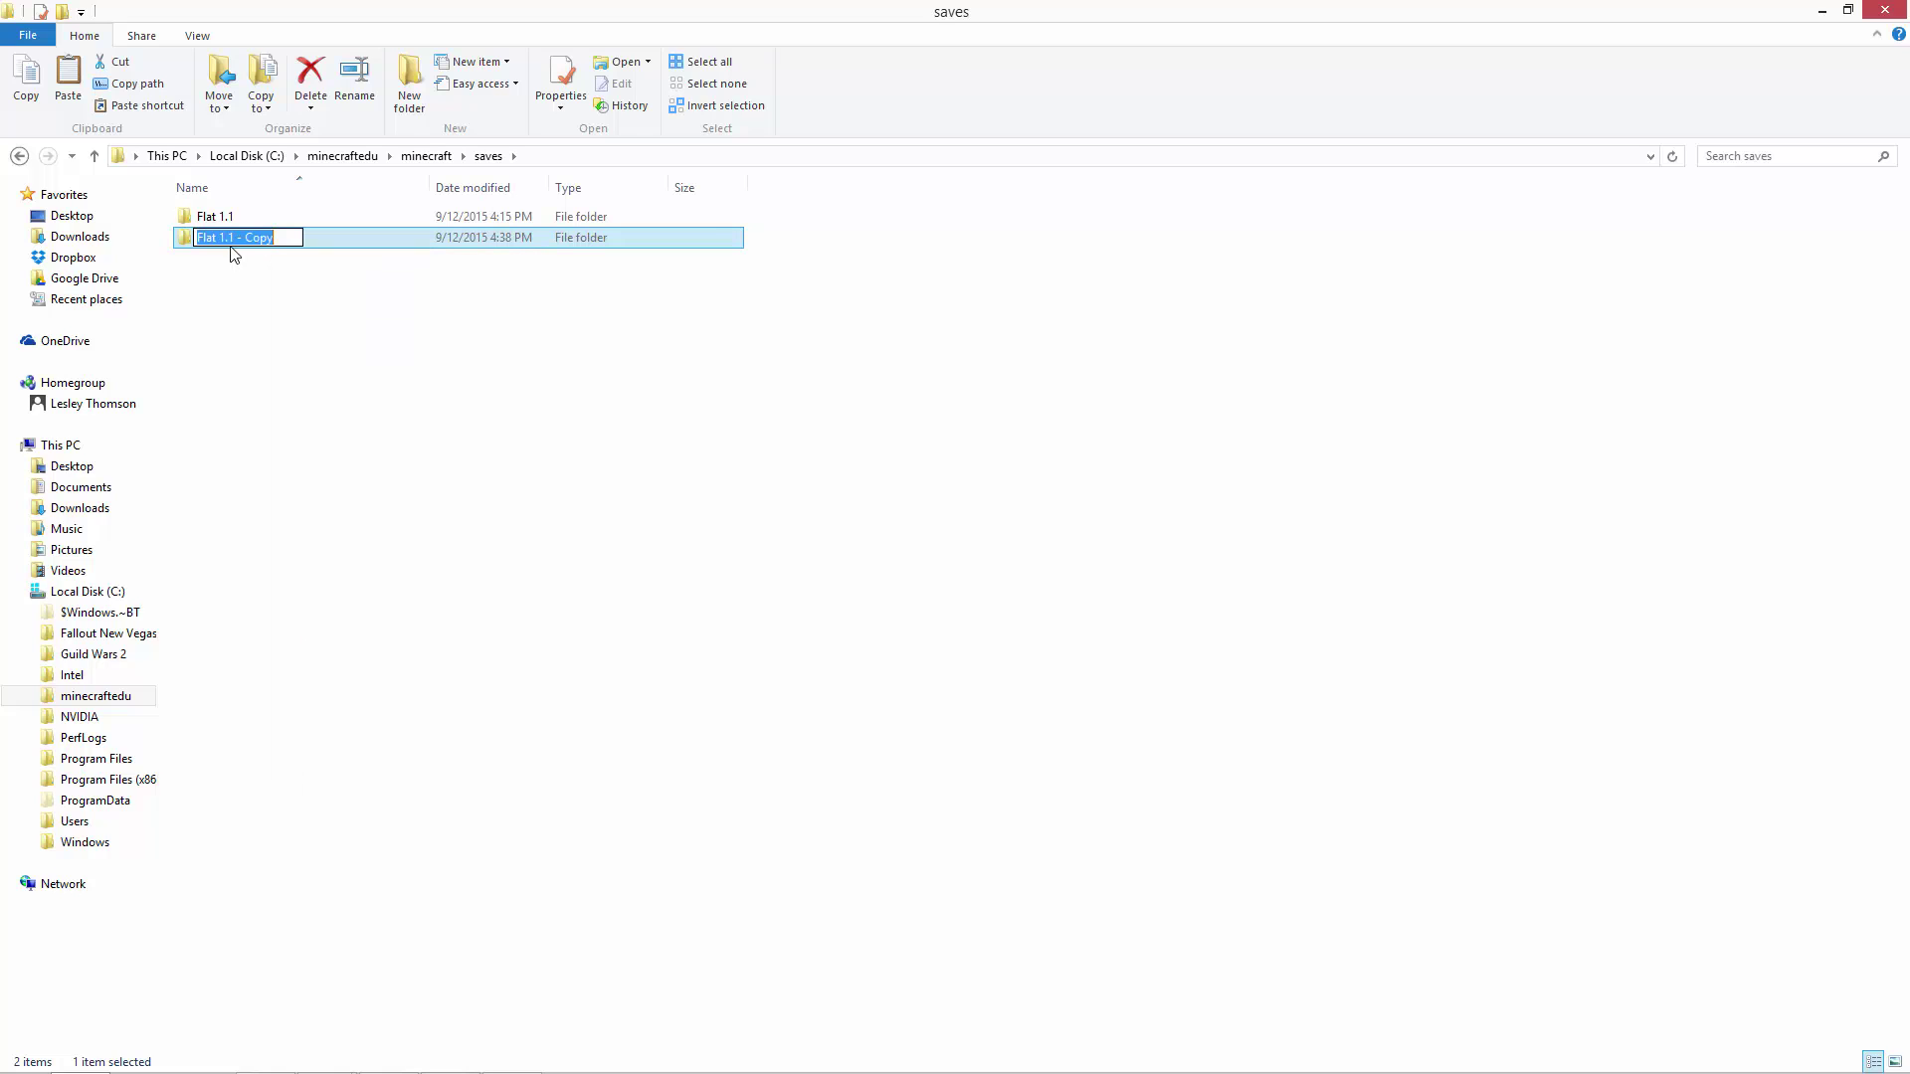
pyautogui.moveTo(218, 239); pyautogui.dragTo(273, 257)
pyautogui.write('1.2')
pyautogui.click(303, 298)
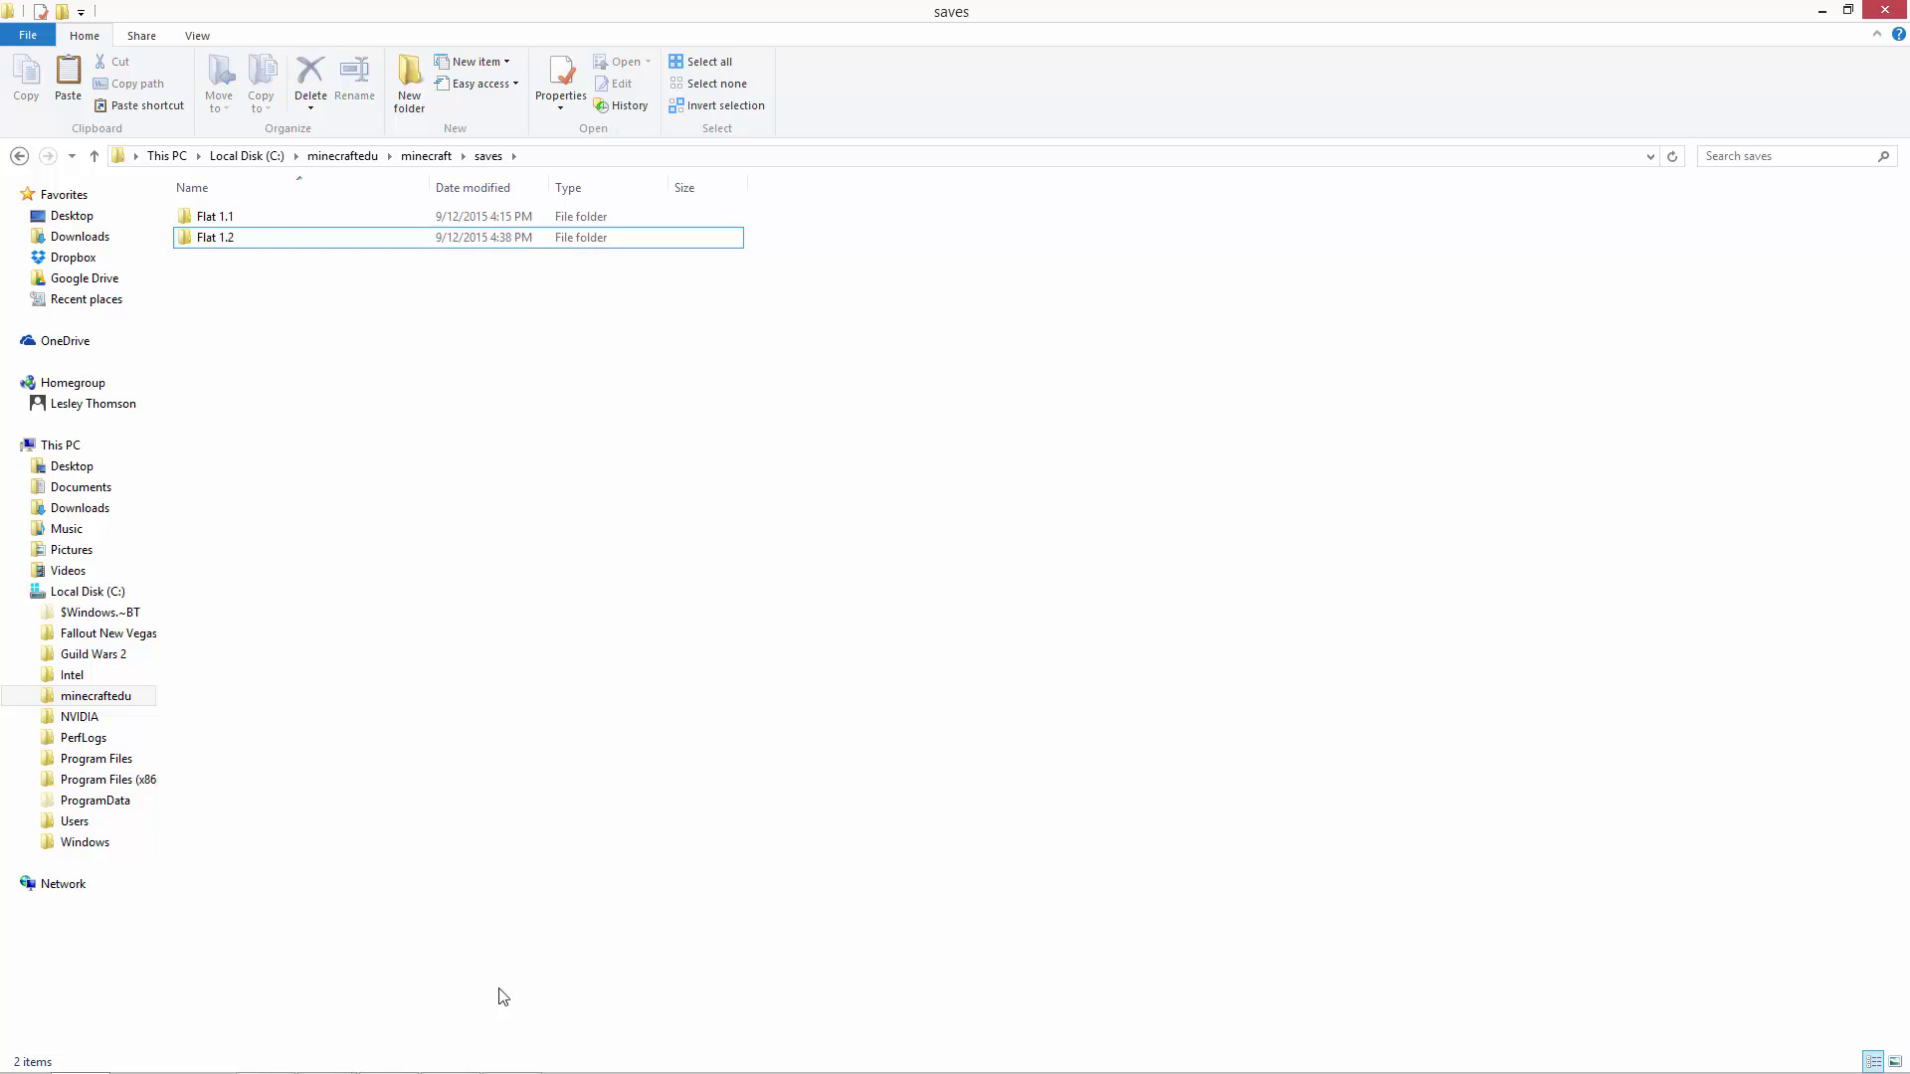
# Reopen MinecraftEdu's Singleplayer list and check the Flat 1.2 and Flat 1.1 entries
pyautogui.click(511, 1061)
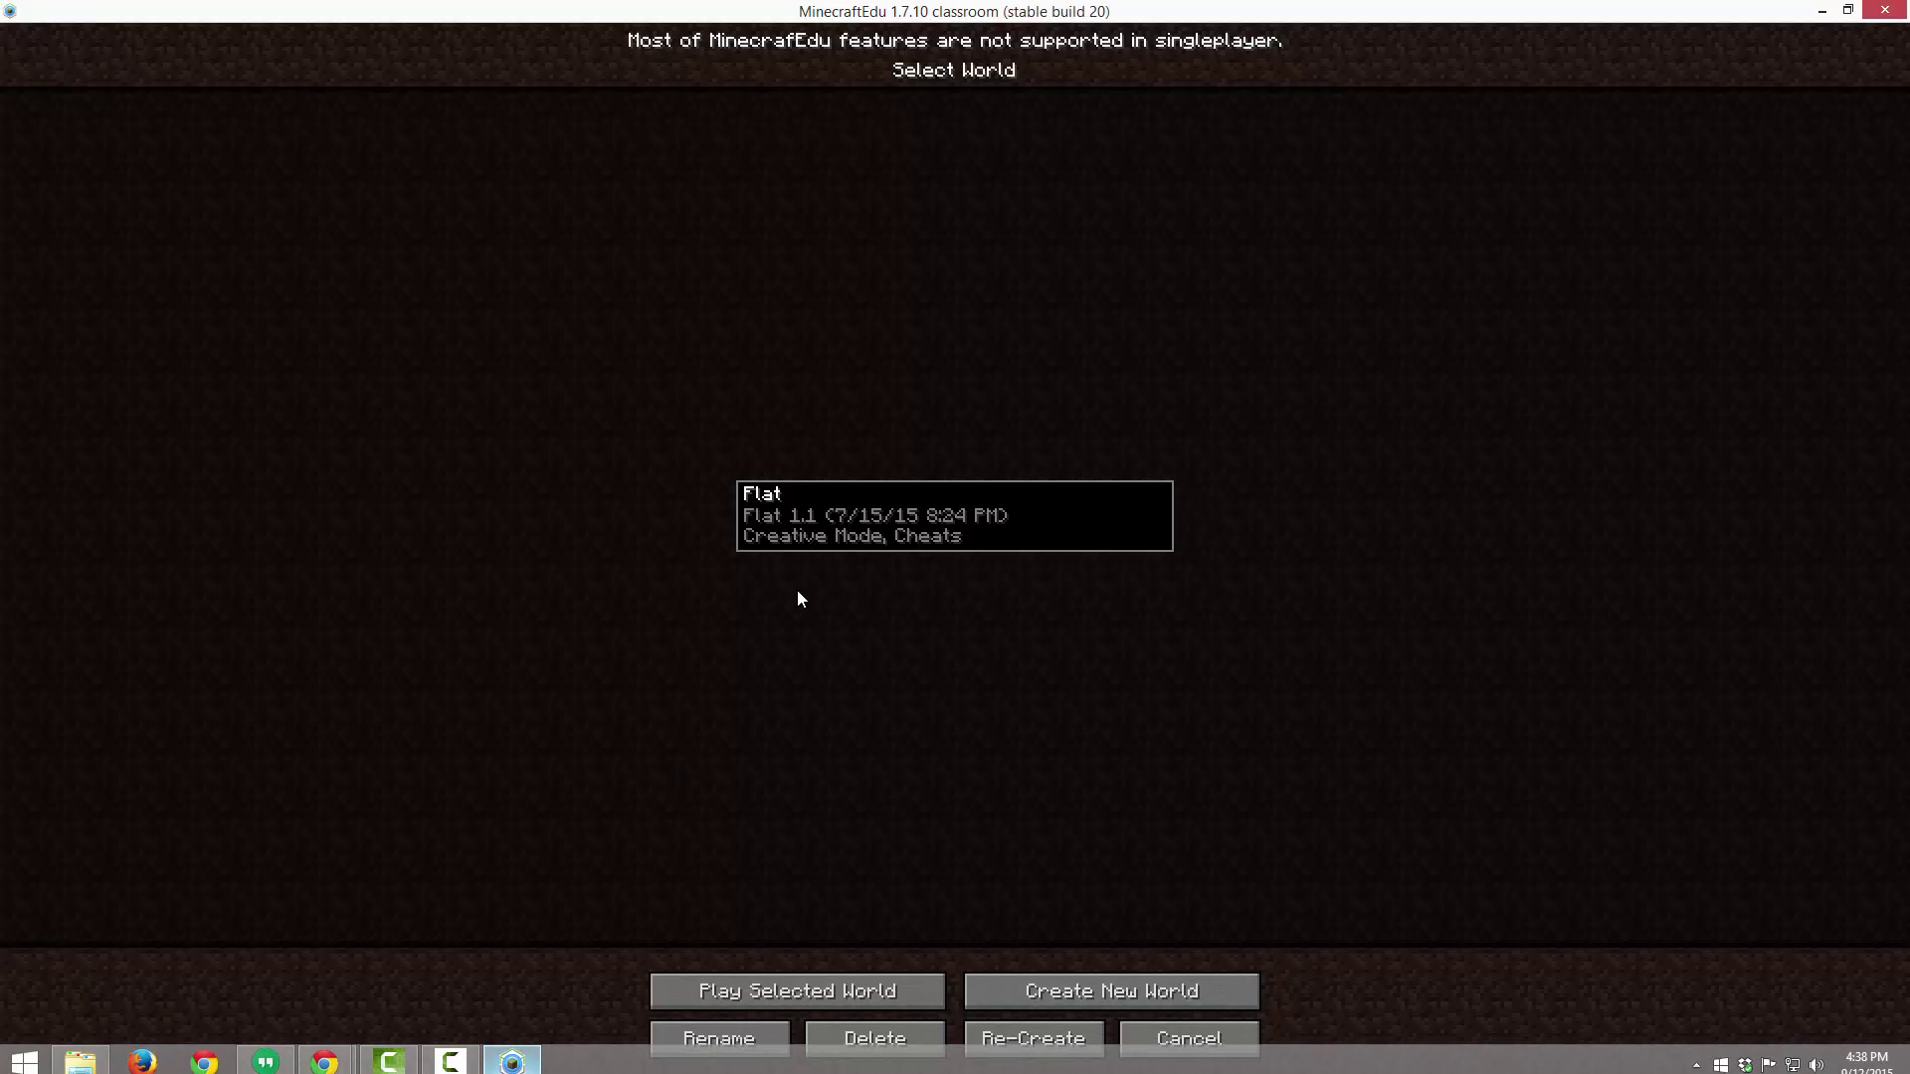
pyautogui.click(1189, 1038)
pyautogui.click(941, 386)
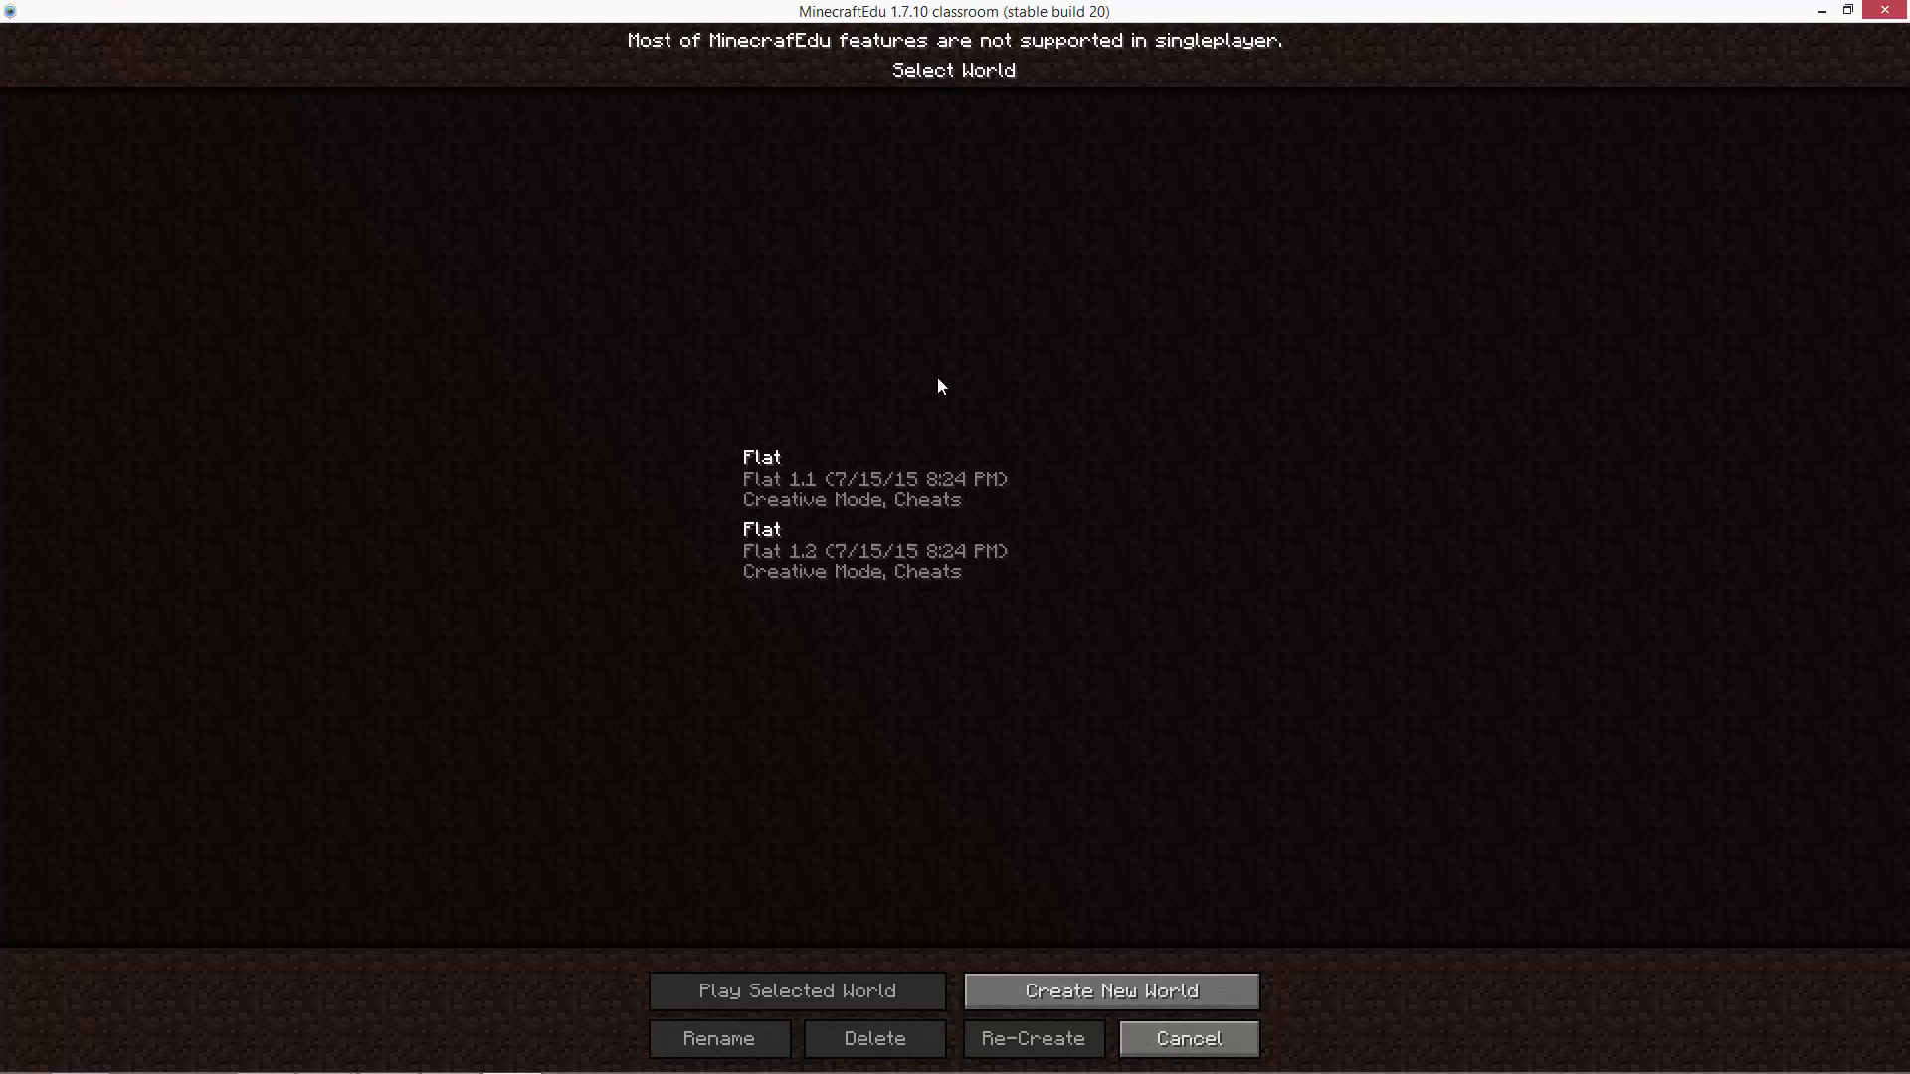
pyautogui.click(845, 582)
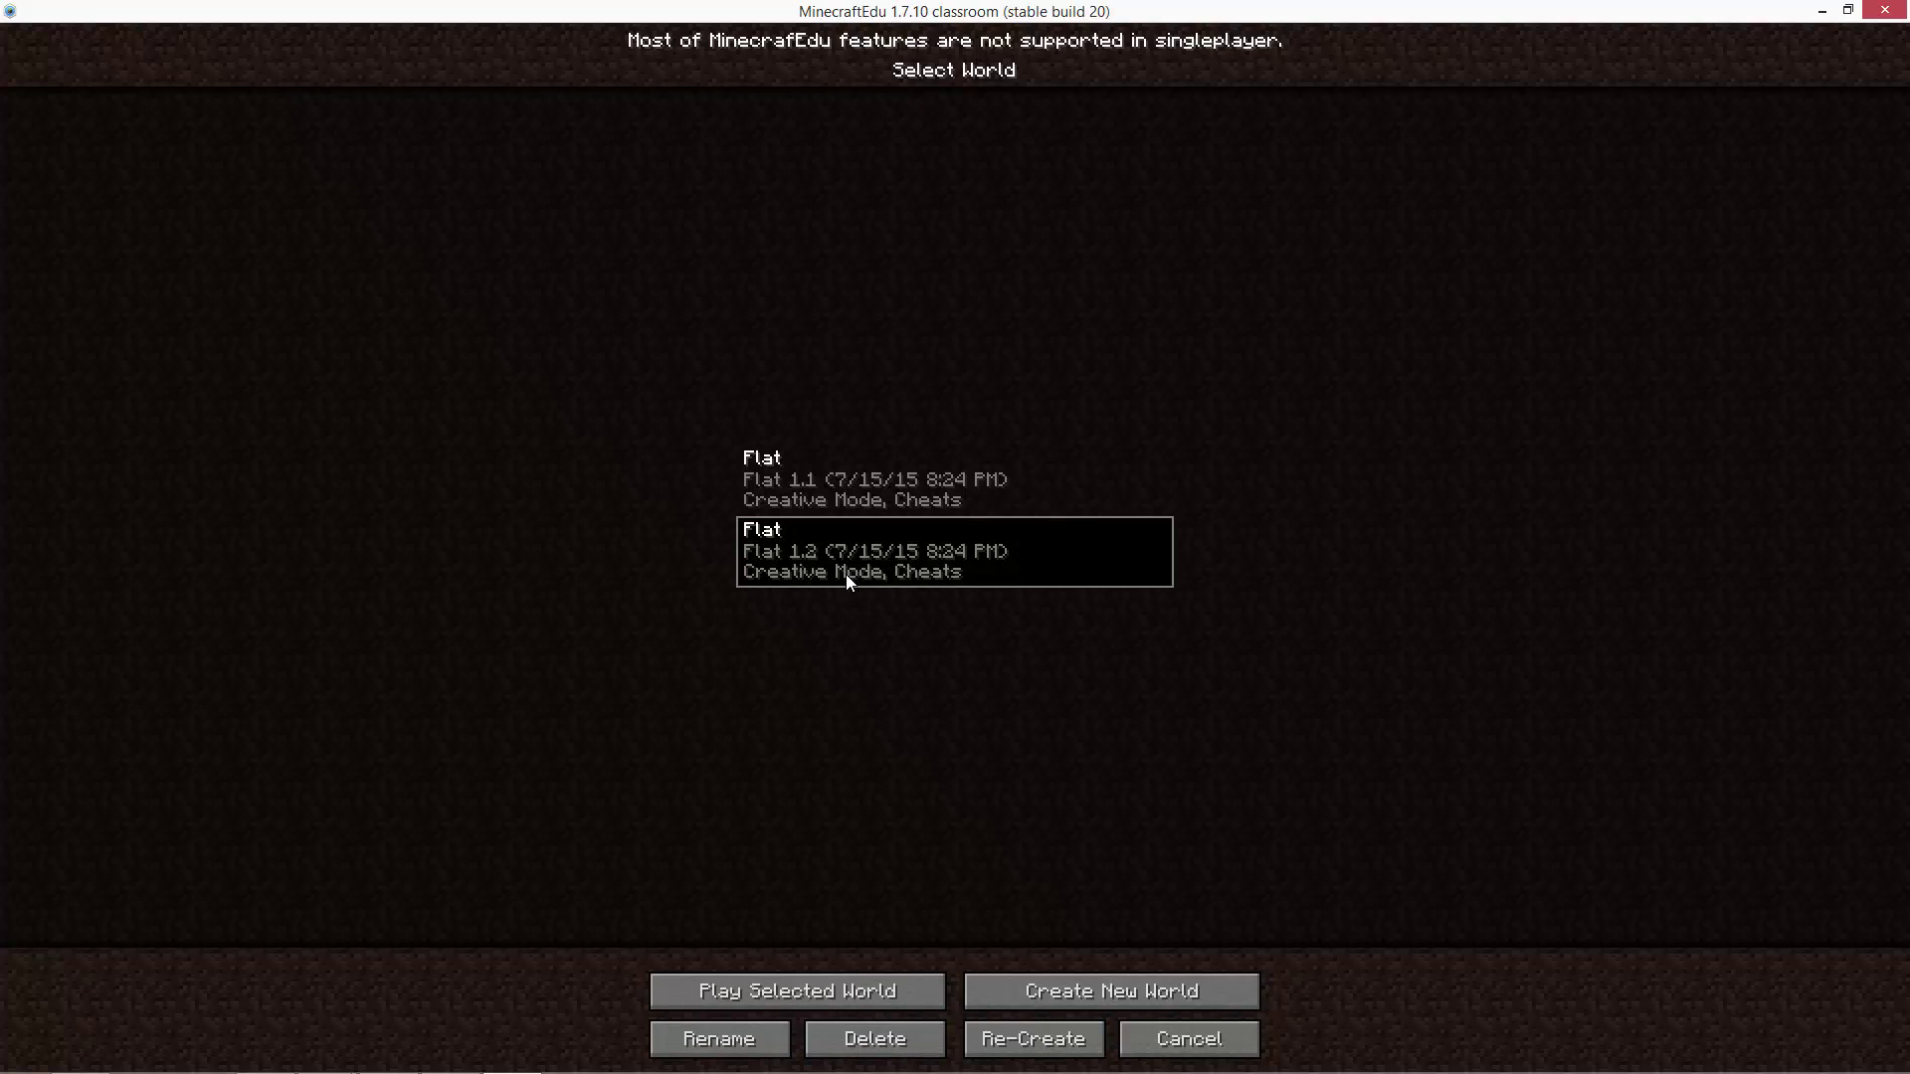
pyautogui.click(835, 475)
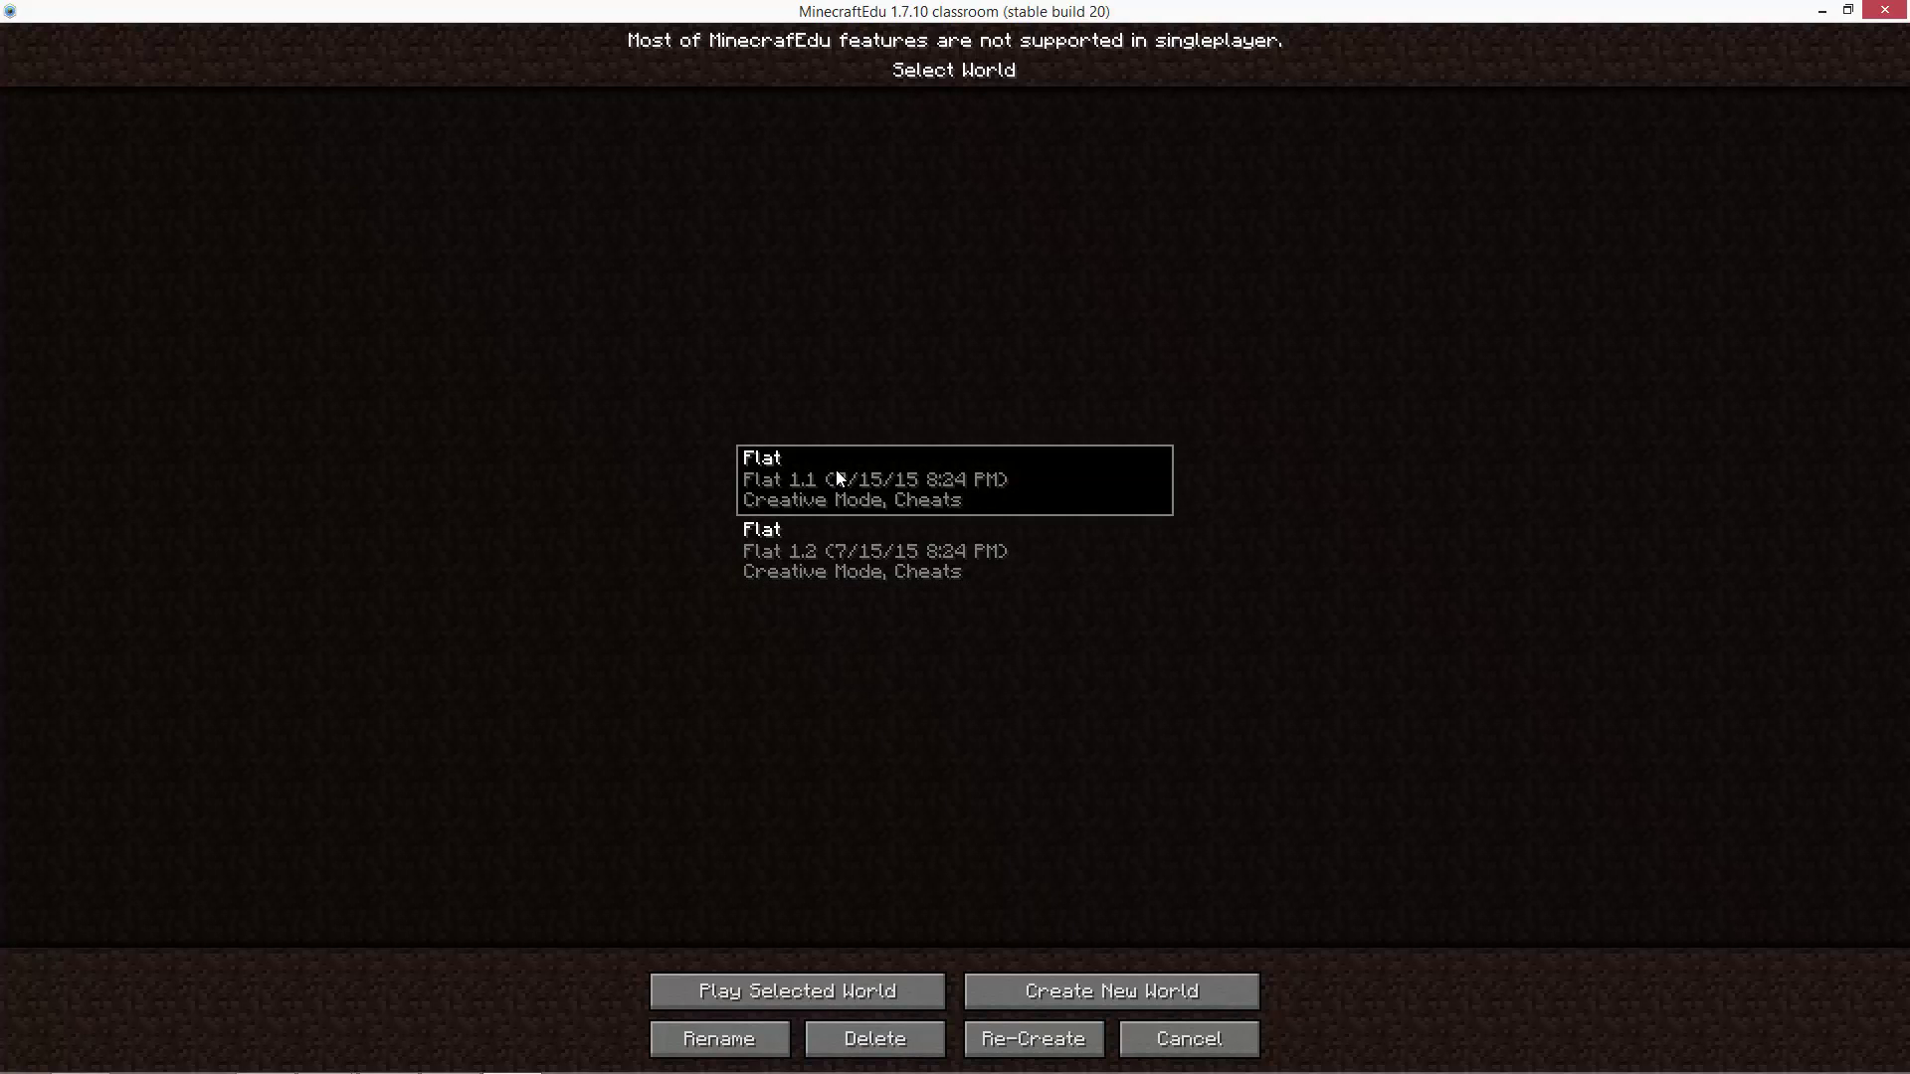
pyautogui.click(820, 567)
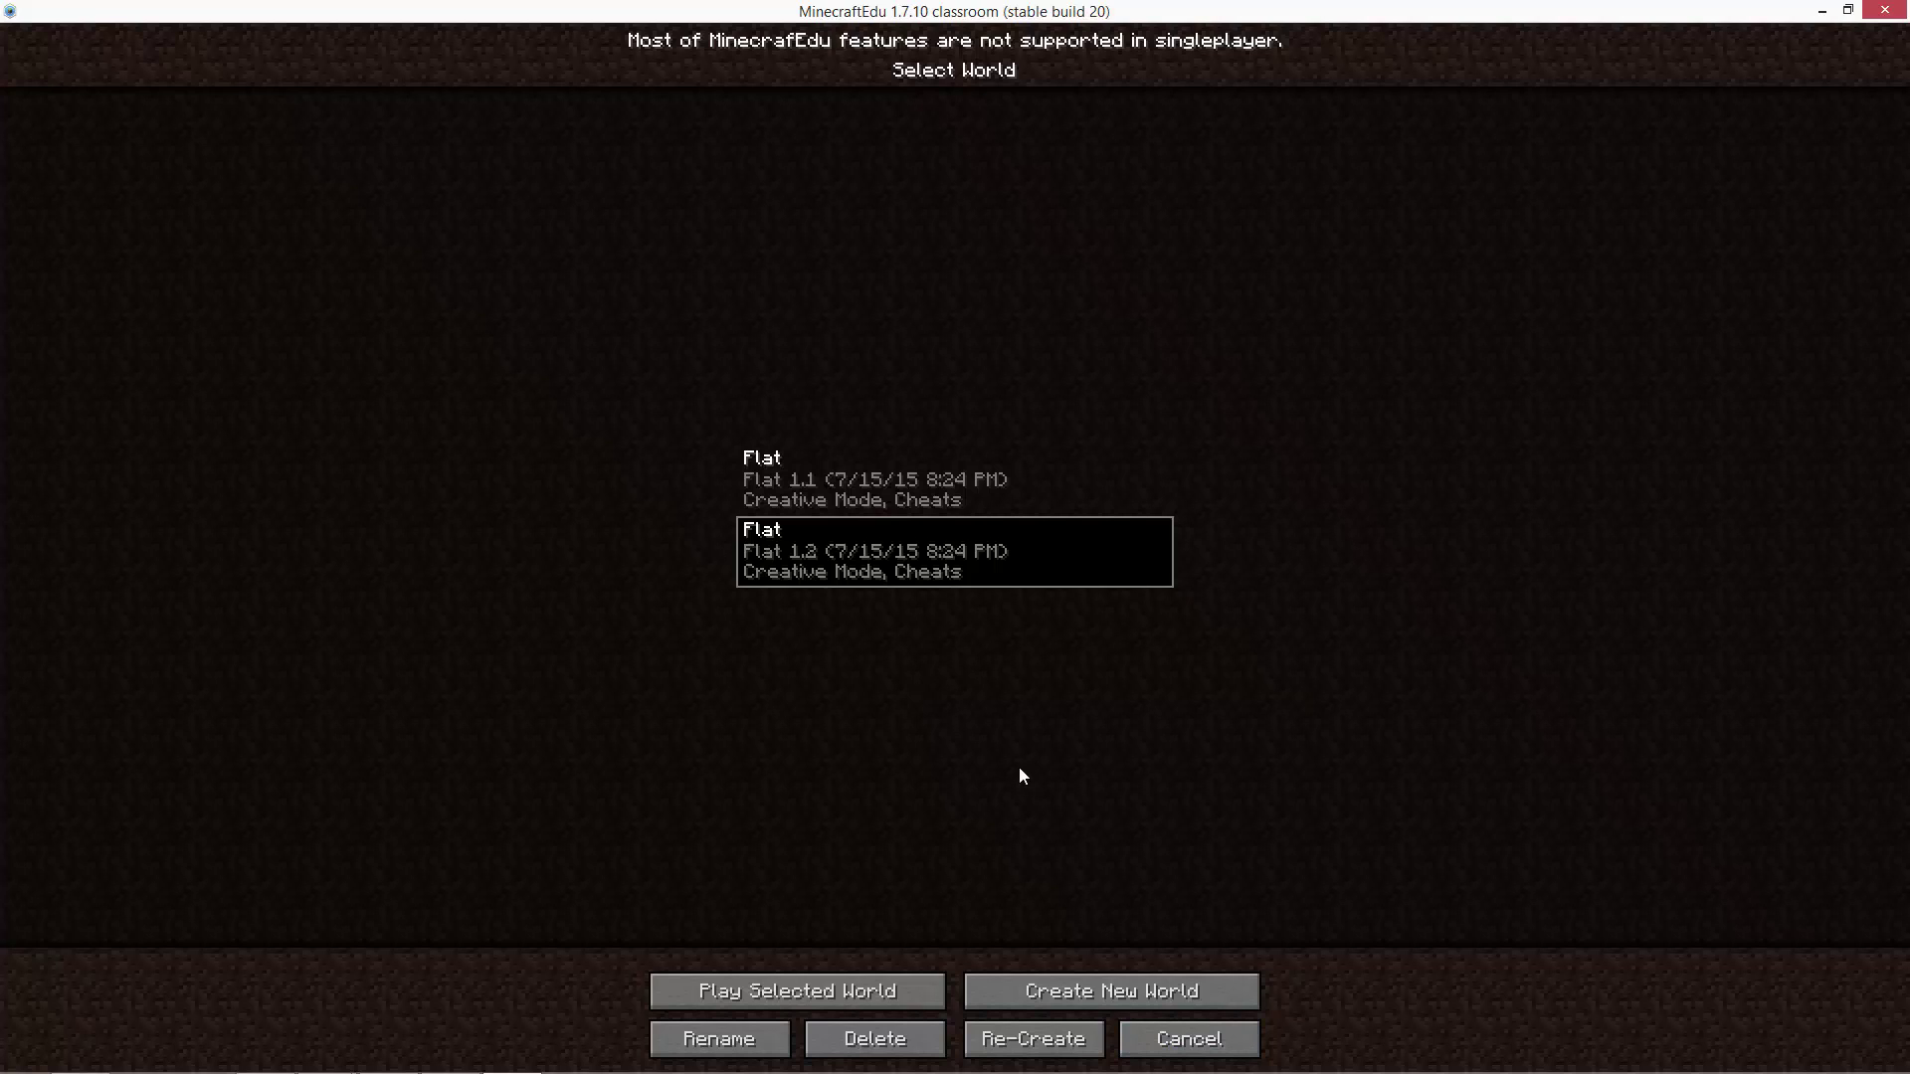